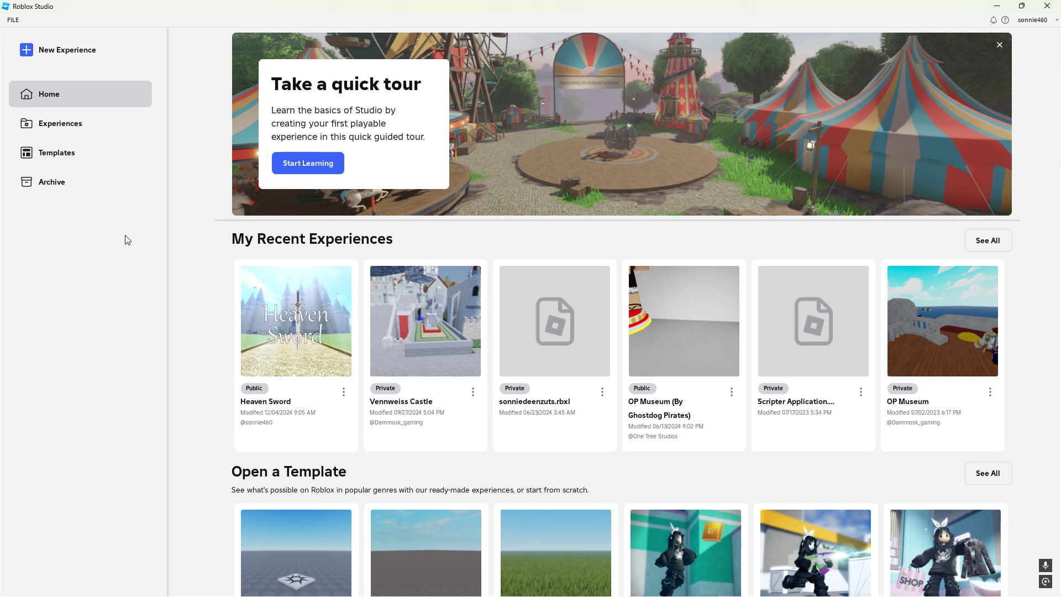
Look through the home page, the template gallery, the archived experiences and the existing experiences, and return to the home page
{"action": "scroll", "coordinate": [223, 284], "scroll_direction": "down", "scroll_amount": 2}
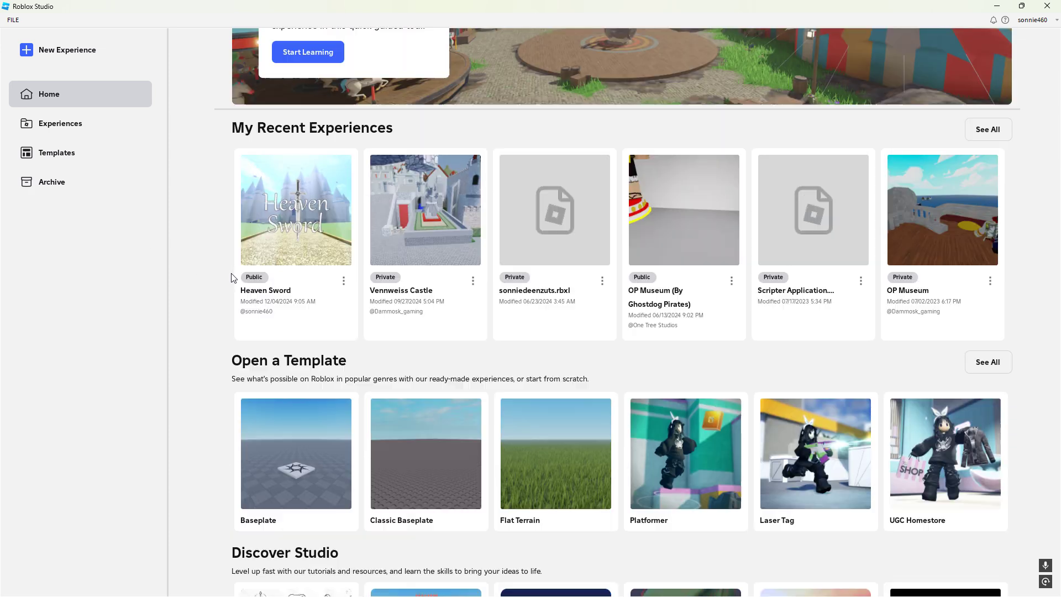
{"action": "scroll", "coordinate": [223, 284], "scroll_direction": "up", "scroll_amount": 2}
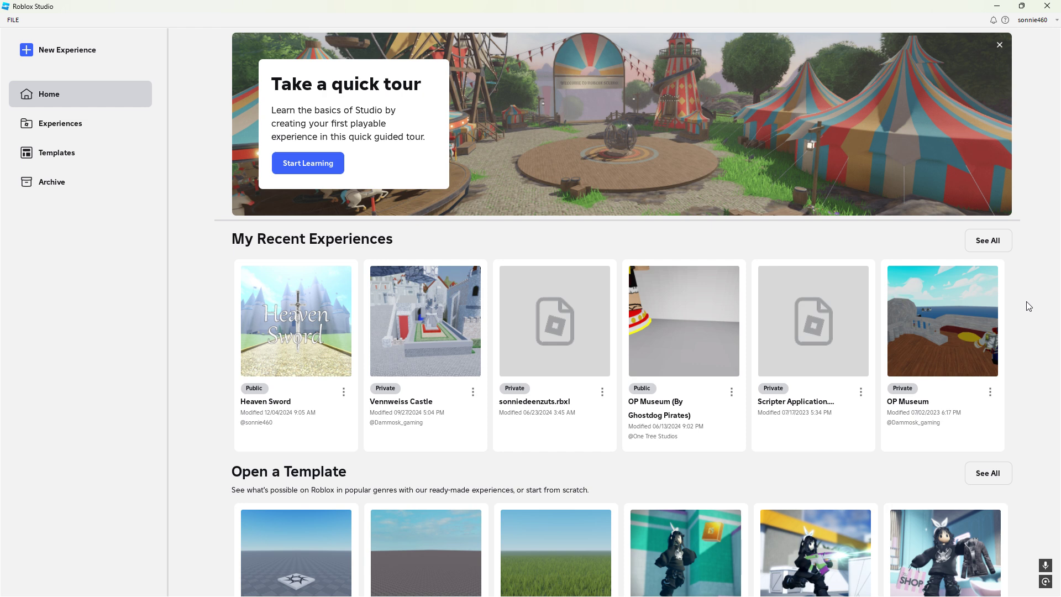
{"action": "scroll", "coordinate": [958, 312], "scroll_direction": "down", "scroll_amount": 5}
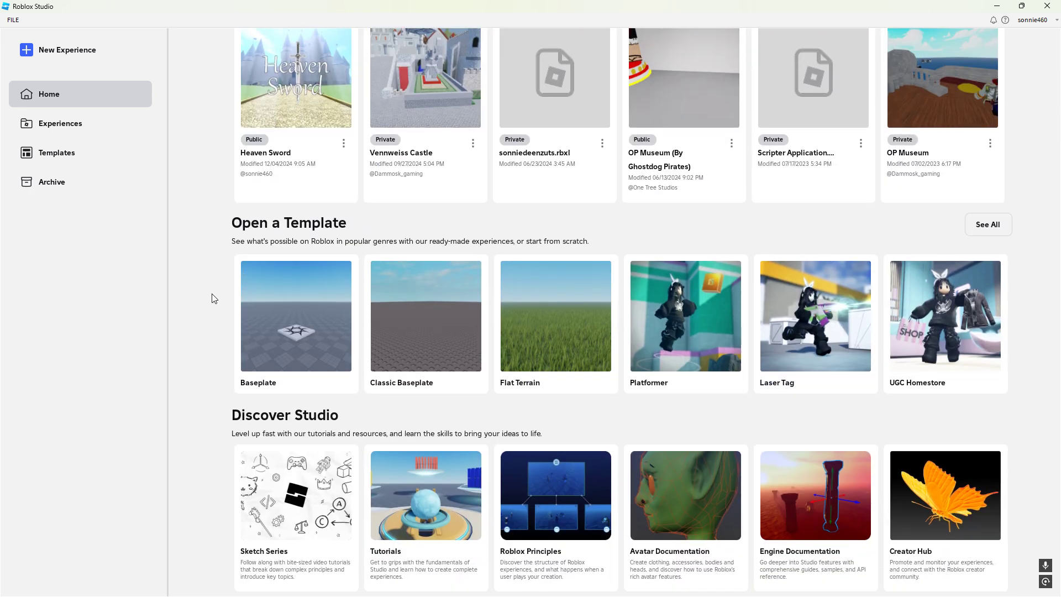
{"action": "scroll", "coordinate": [214, 293], "scroll_direction": "down", "scroll_amount": 1}
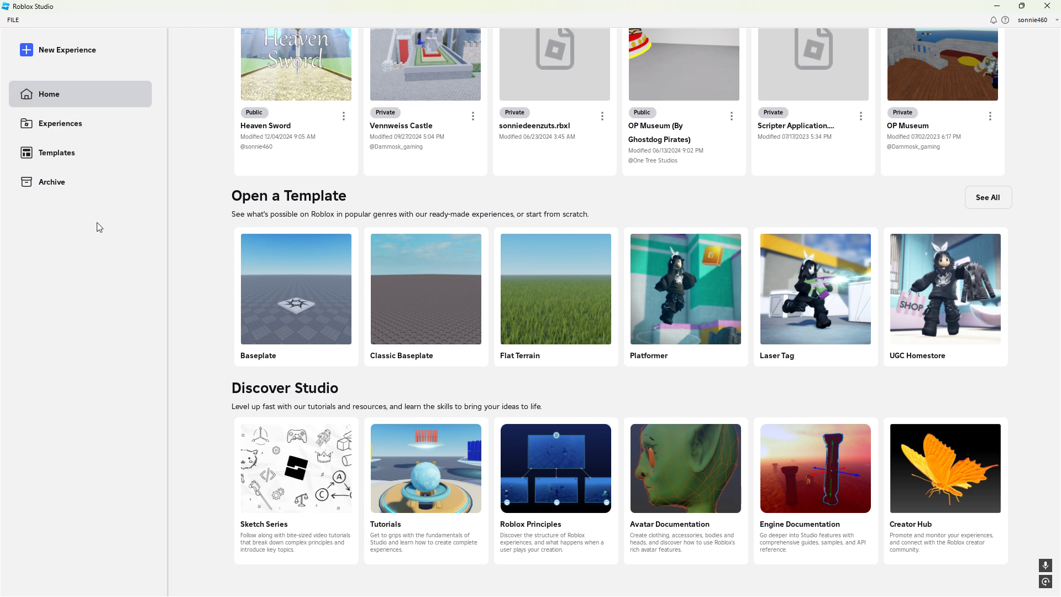
{"action": "left_click", "coordinate": [106, 161]}
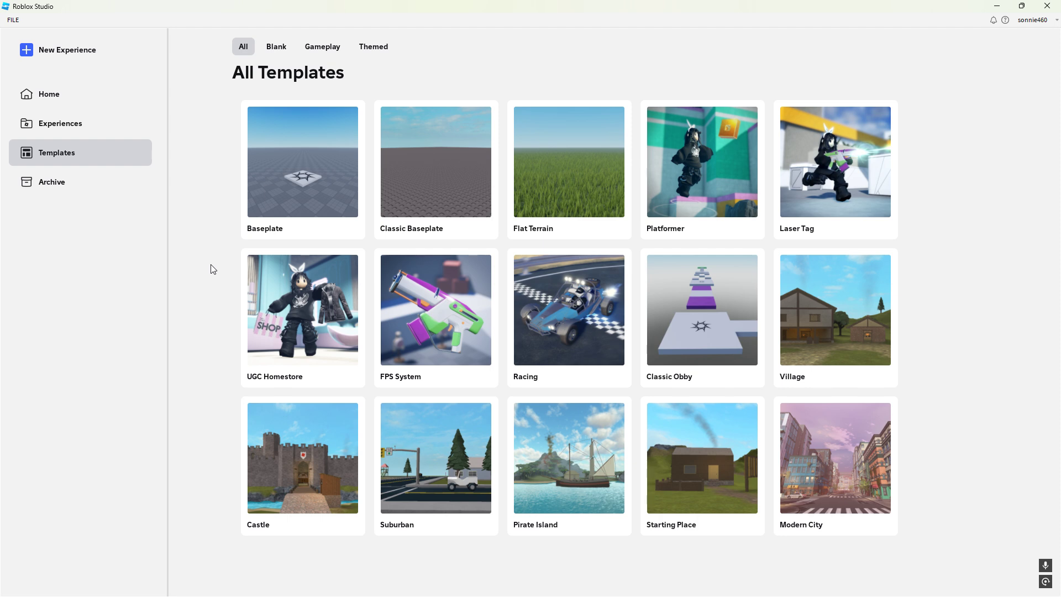
{"action": "left_click", "coordinate": [84, 186]}
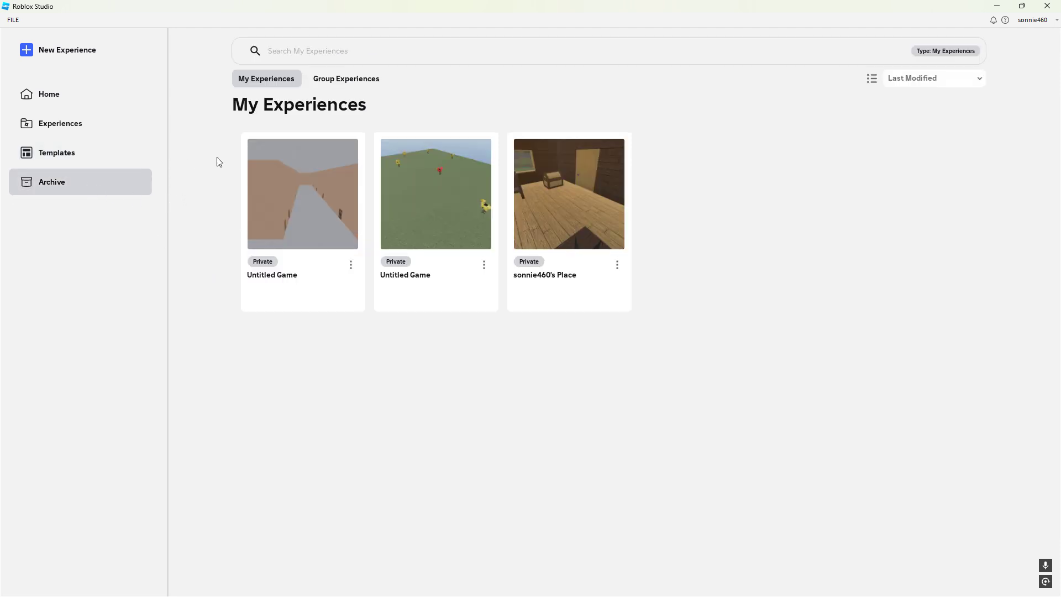
{"action": "left_click", "coordinate": [107, 133]}
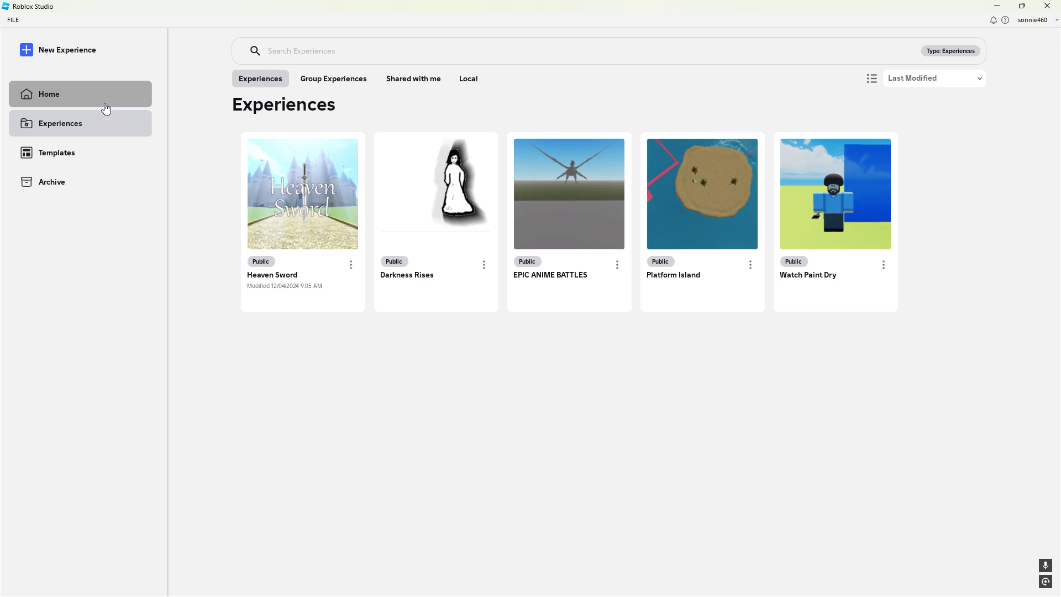
{"action": "left_click", "coordinate": [105, 108]}
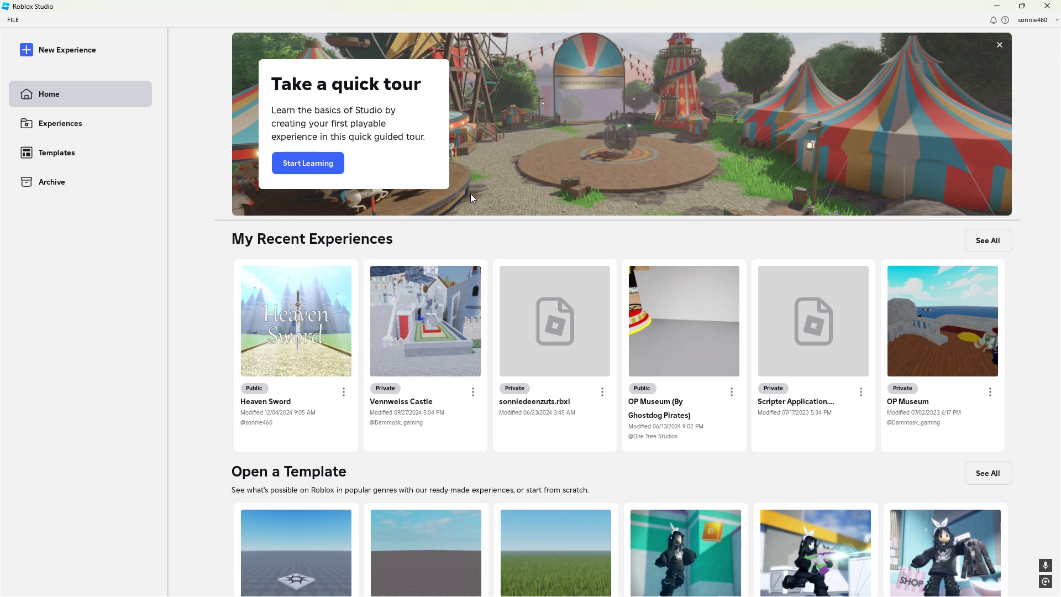
{"action": "scroll", "coordinate": [713, 199], "scroll_direction": "down", "scroll_amount": 5}
{"action": "scroll", "coordinate": [719, 232], "scroll_direction": "up", "scroll_amount": 5}
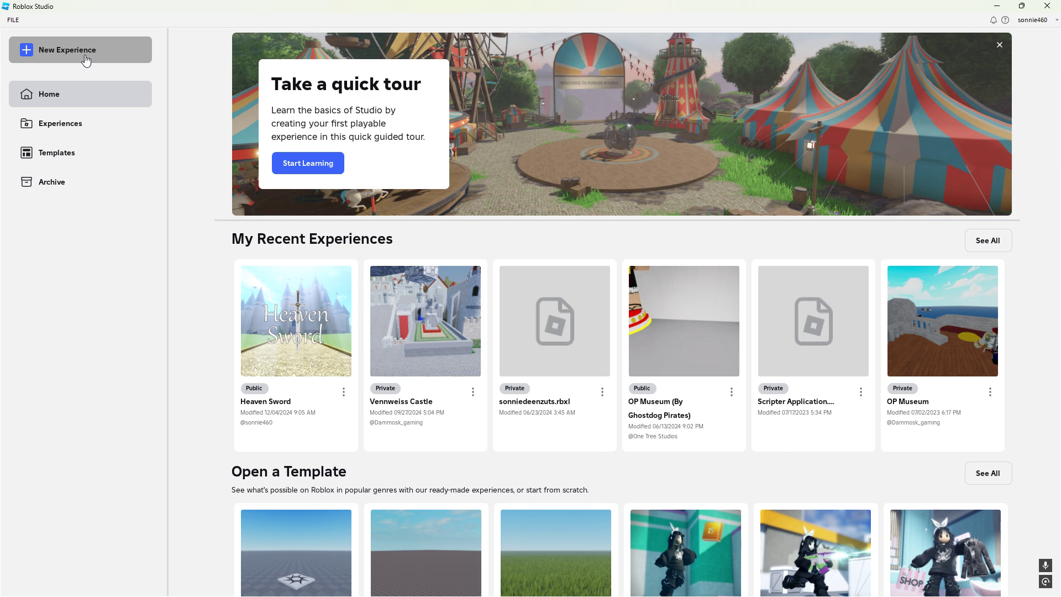
{"action": "left_click", "coordinate": [120, 60]}
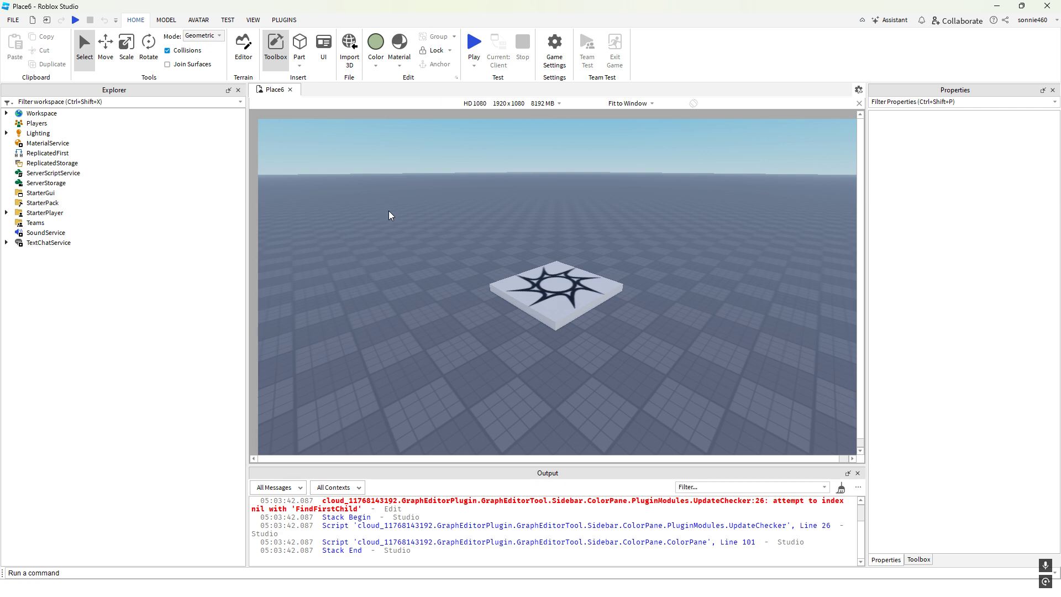
{"action": "left_click", "coordinate": [2, 19]}
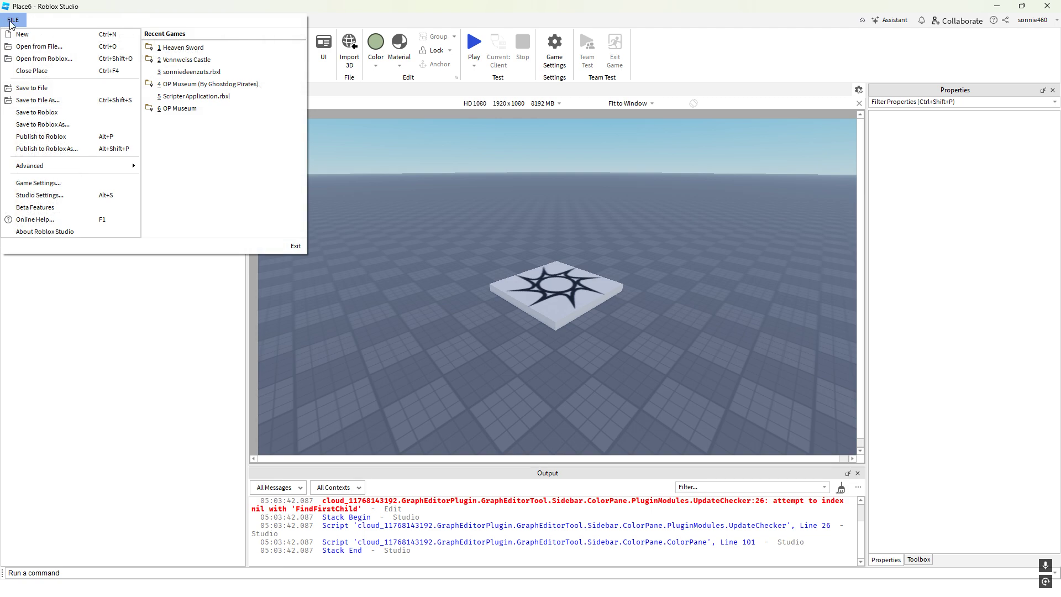
{"action": "left_click", "coordinate": [42, 73]}
{"action": "left_click", "coordinate": [547, 315]}
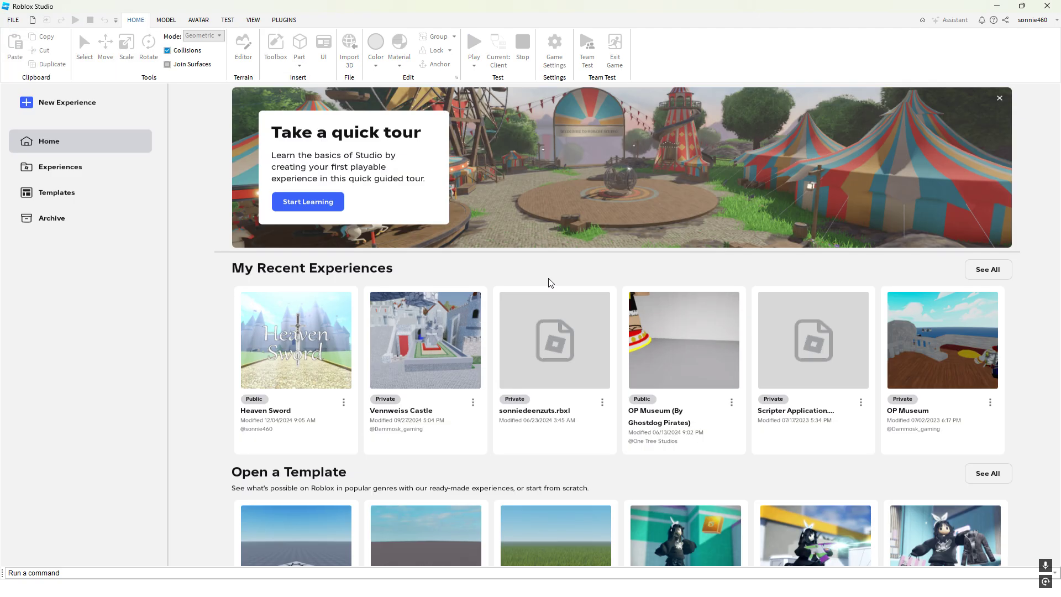
Create a new place from the Baseplate template and clear its output log
{"action": "scroll", "coordinate": [215, 290], "scroll_direction": "down", "scroll_amount": 5}
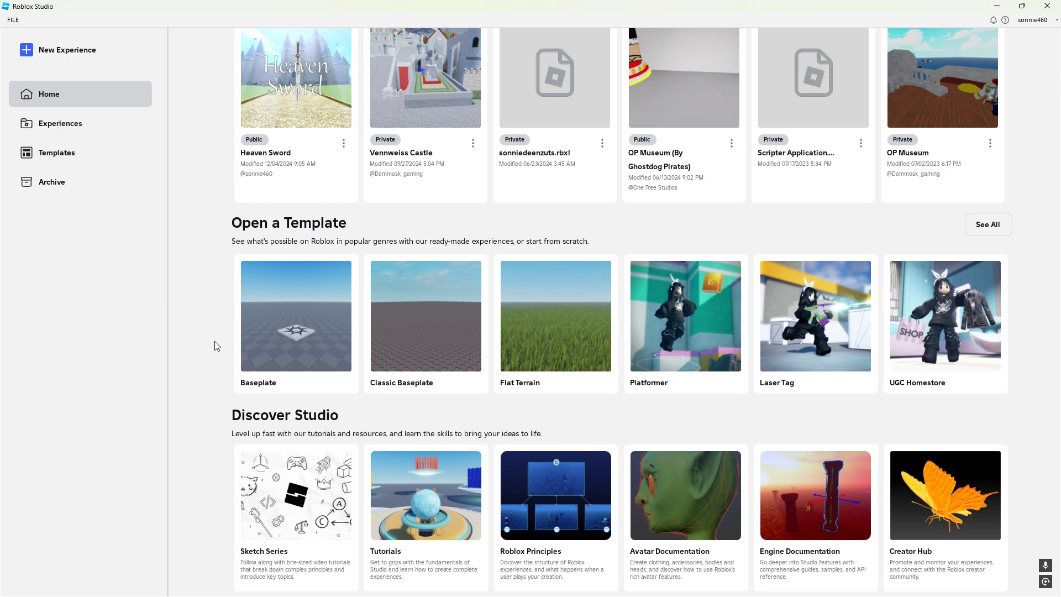
{"action": "left_click", "coordinate": [286, 328]}
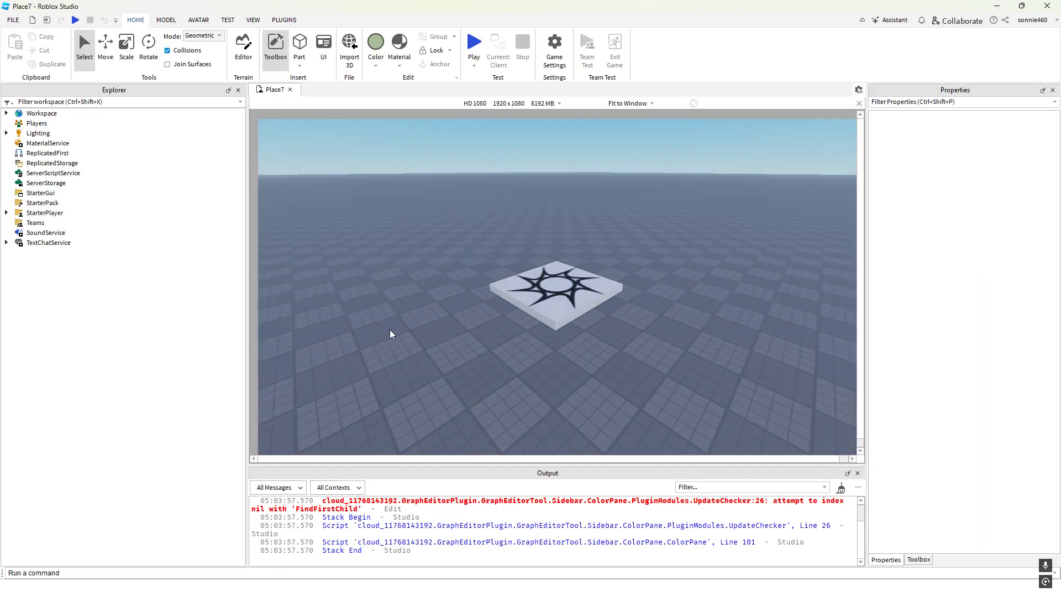
{"action": "left_click", "coordinate": [841, 488]}
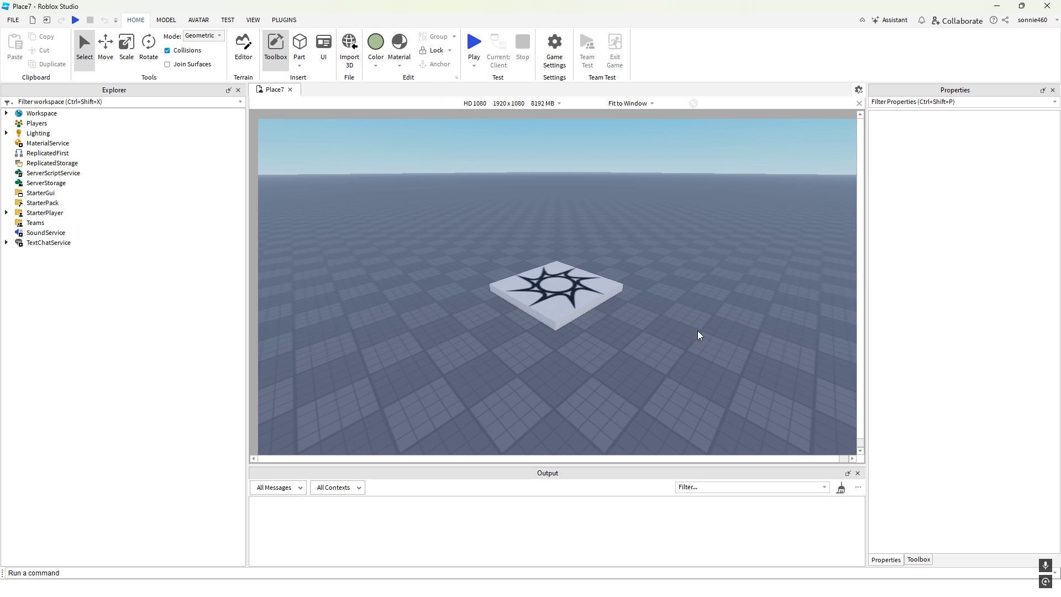
Activate the Move tool and bring up the Toolbox
{"action": "left_click", "coordinate": [105, 44]}
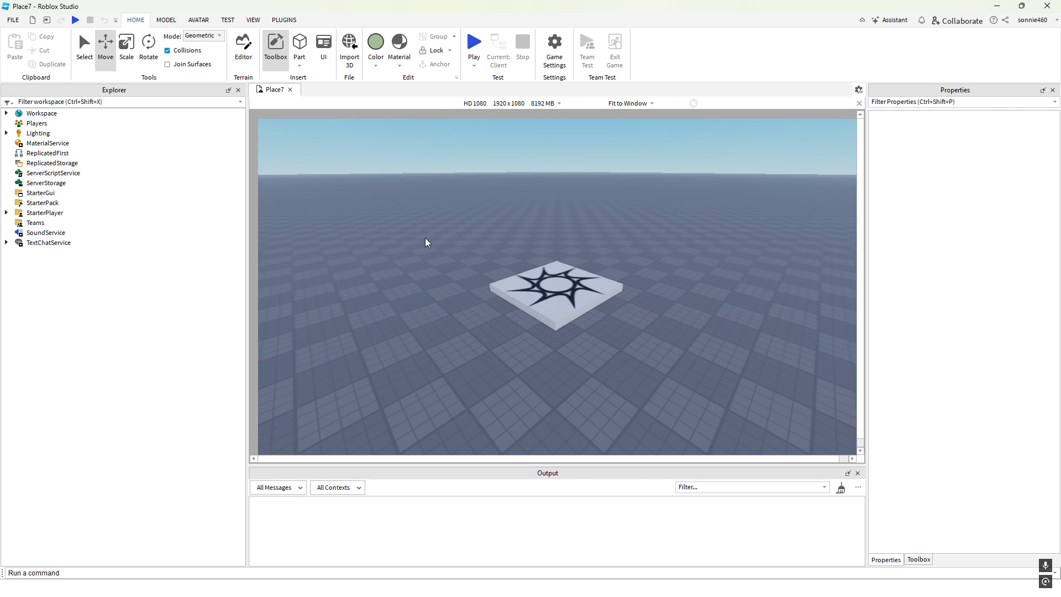
{"action": "right_click_drag", "start_coordinate": [425, 238], "coordinate": [426, 239]}
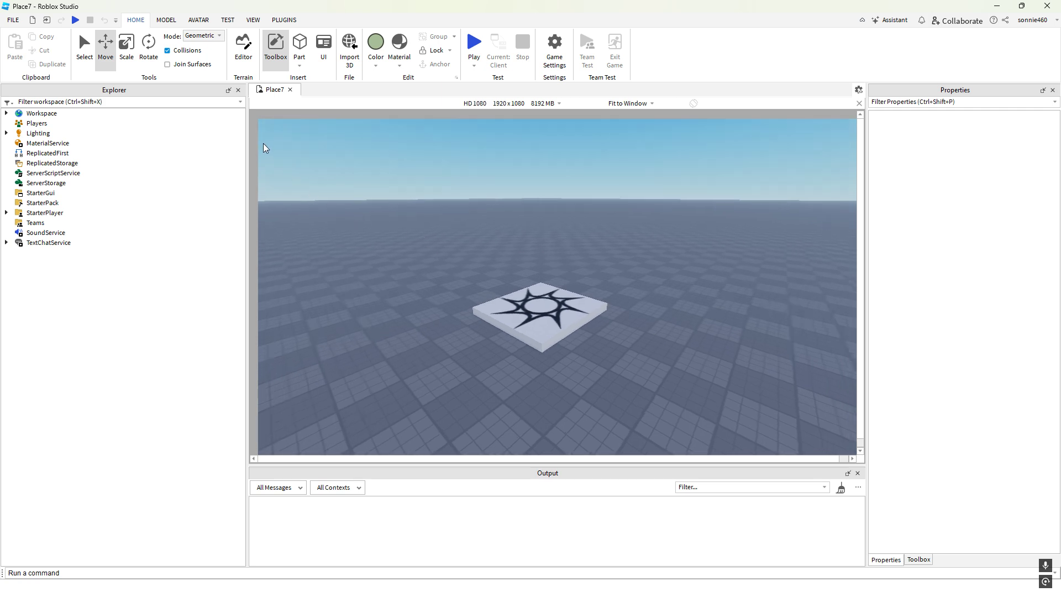
{"action": "left_click", "coordinate": [276, 49]}
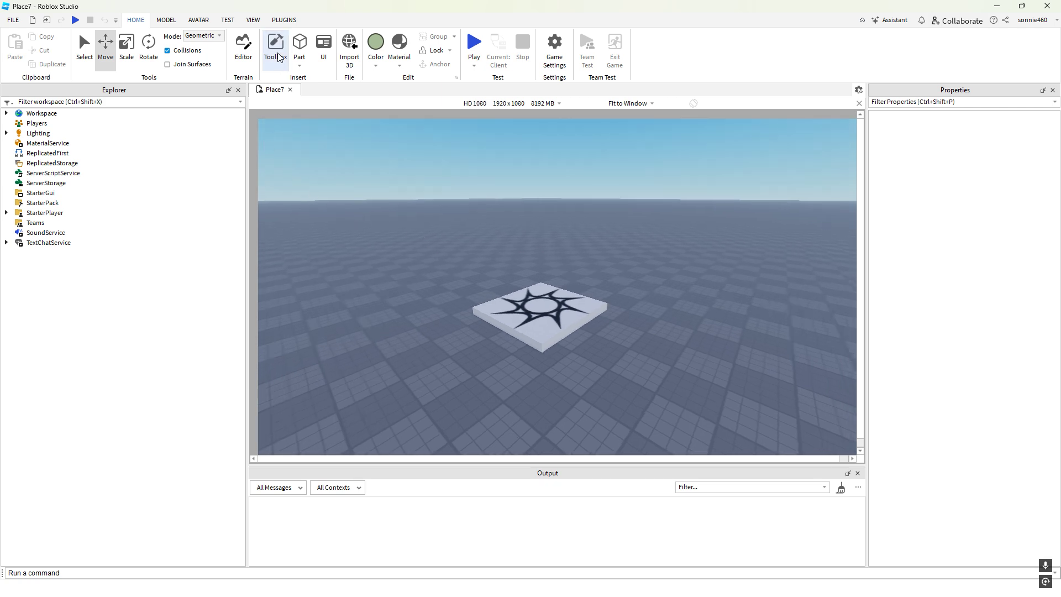
{"action": "left_click", "coordinate": [278, 55]}
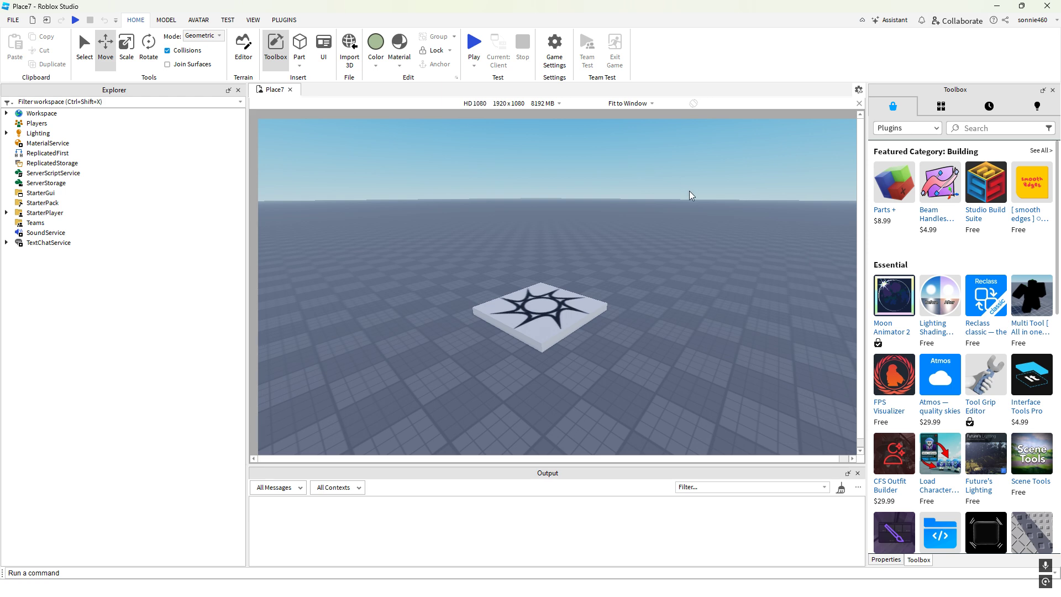
Examine the Toolbox's asset categories and browse its plugin listings without changing the category
{"action": "left_click", "coordinate": [908, 127]}
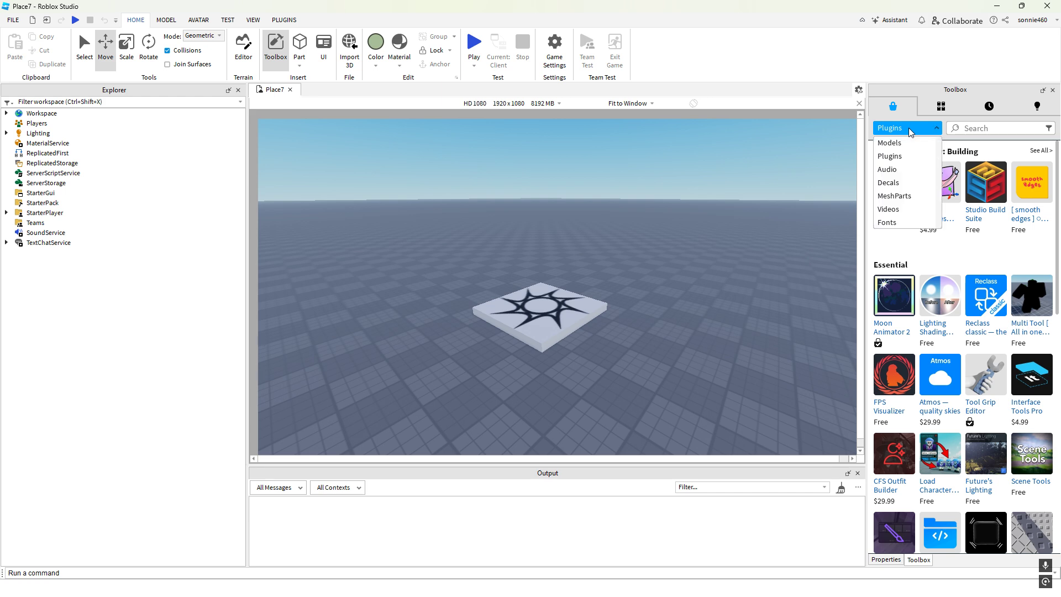
{"action": "left_click", "coordinate": [909, 128]}
{"action": "left_click", "coordinate": [909, 127]}
{"action": "left_click", "coordinate": [916, 125]}
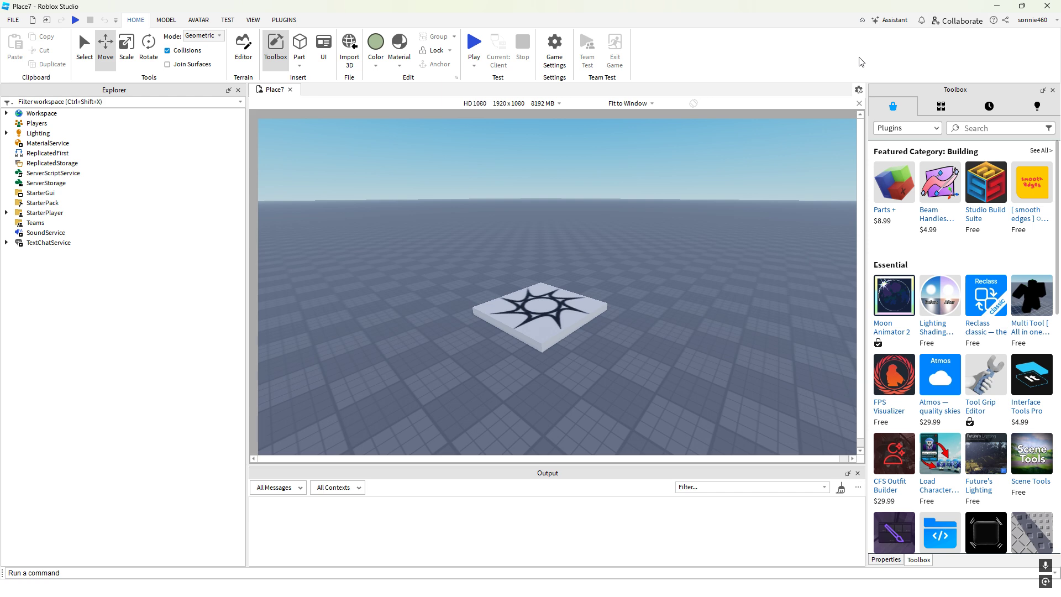
{"action": "scroll", "coordinate": [1002, 280], "scroll_direction": "down", "scroll_amount": 3}
{"action": "scroll", "coordinate": [981, 307], "scroll_direction": "up", "scroll_amount": 3}
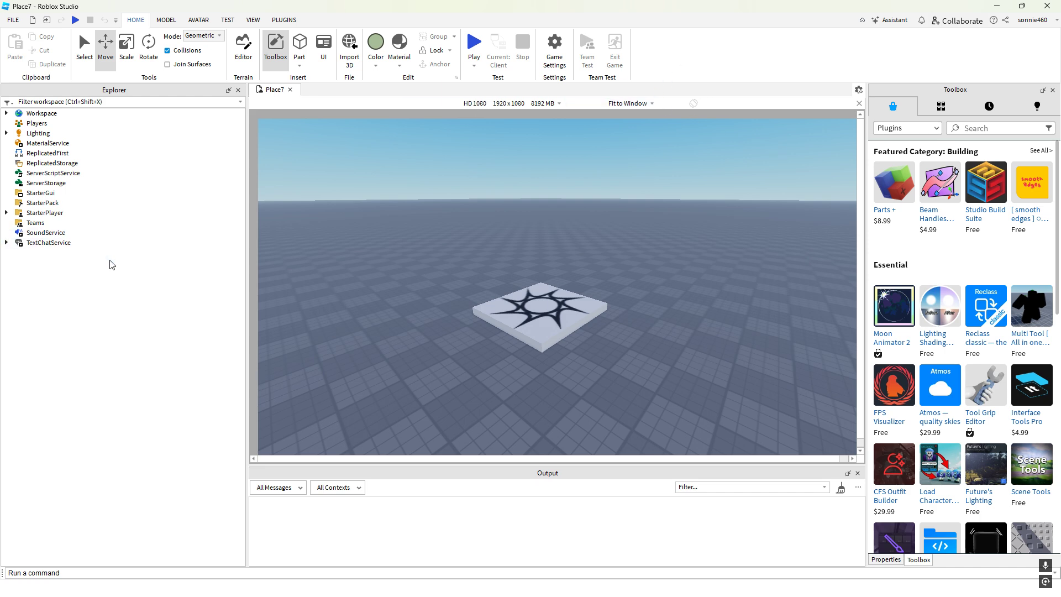
Select the Workspace and show its properties
{"action": "left_click", "coordinate": [35, 114]}
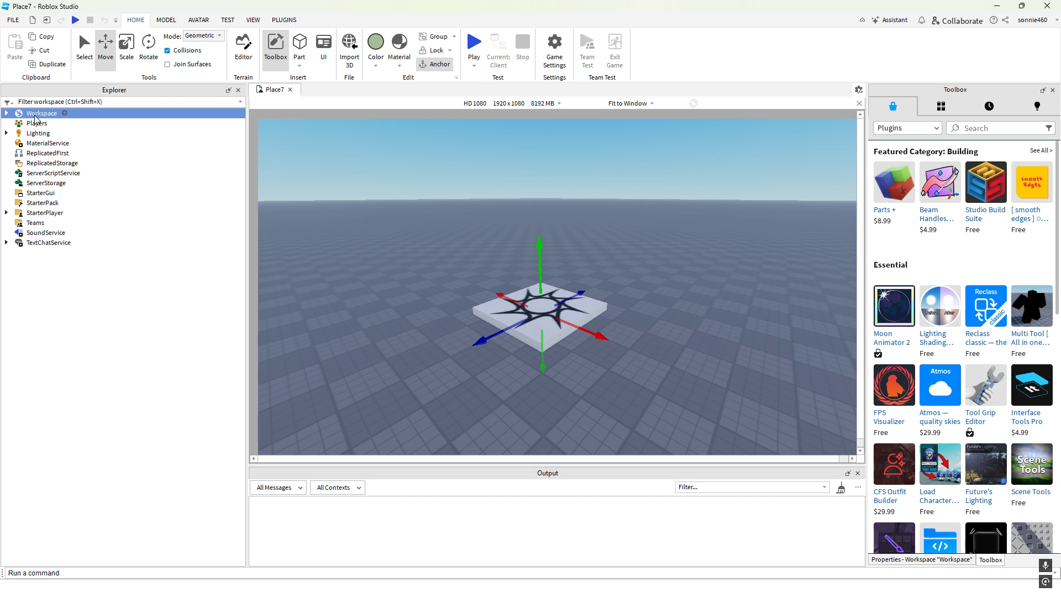
{"action": "left_click", "coordinate": [939, 560]}
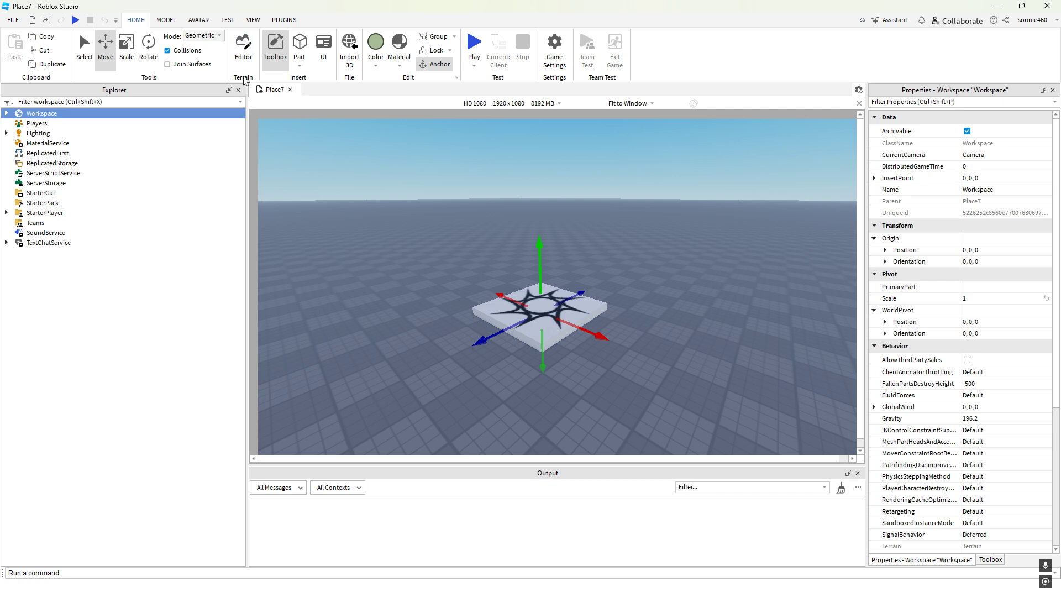
Toggle the Explorer and Properties windows off and on, clear the Workspace selection, and leave both windows shown
{"action": "left_click", "coordinate": [253, 20]}
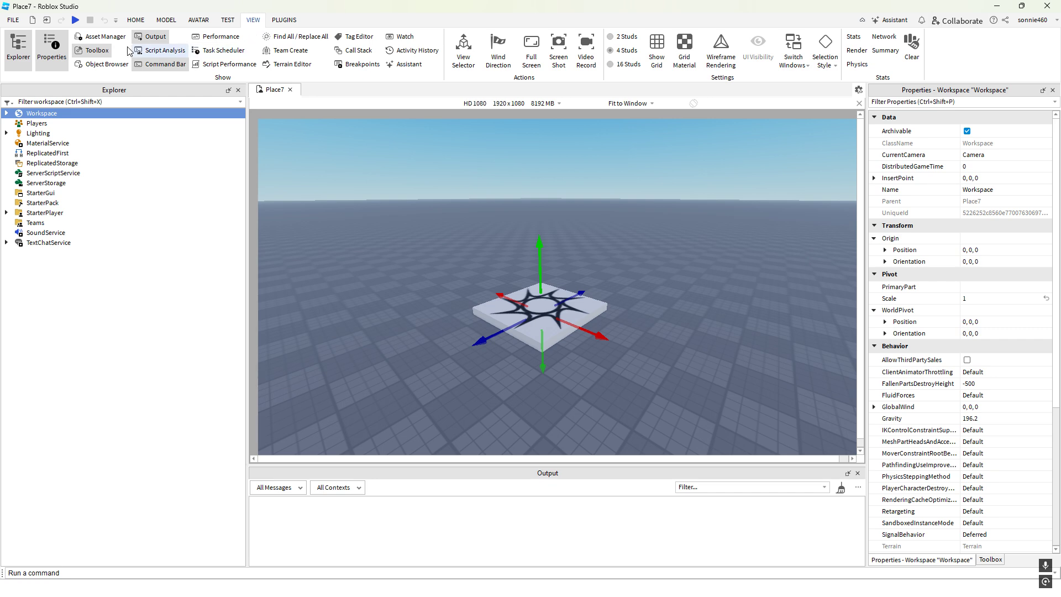
{"action": "left_click", "coordinate": [16, 57]}
{"action": "left_click", "coordinate": [16, 55]}
{"action": "left_click", "coordinate": [51, 52]}
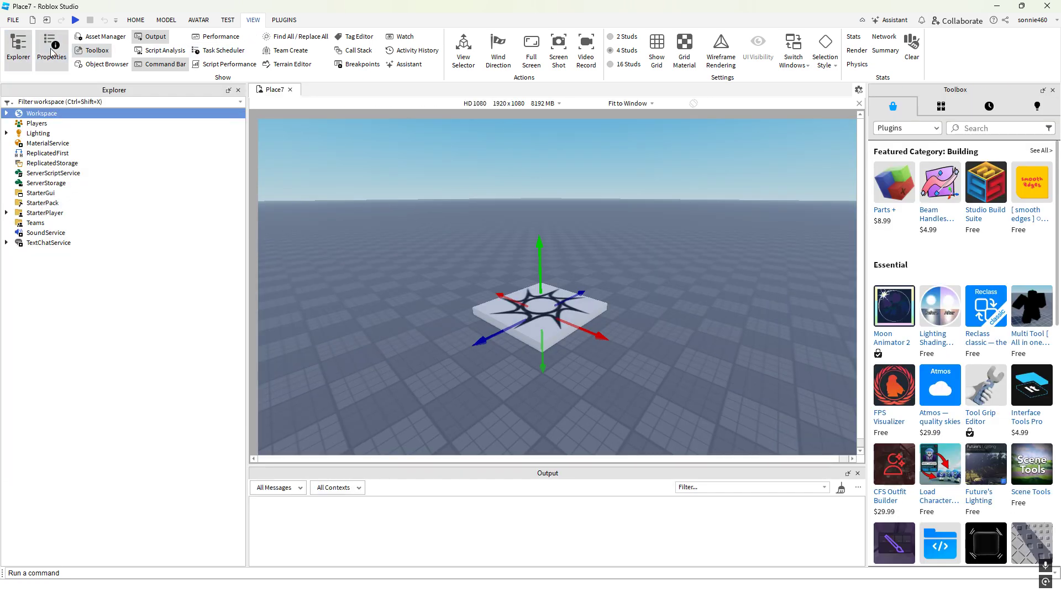
{"action": "left_click", "coordinate": [52, 51]}
{"action": "left_click", "coordinate": [51, 52]}
{"action": "left_click", "coordinate": [52, 51]}
{"action": "left_click", "coordinate": [51, 51]}
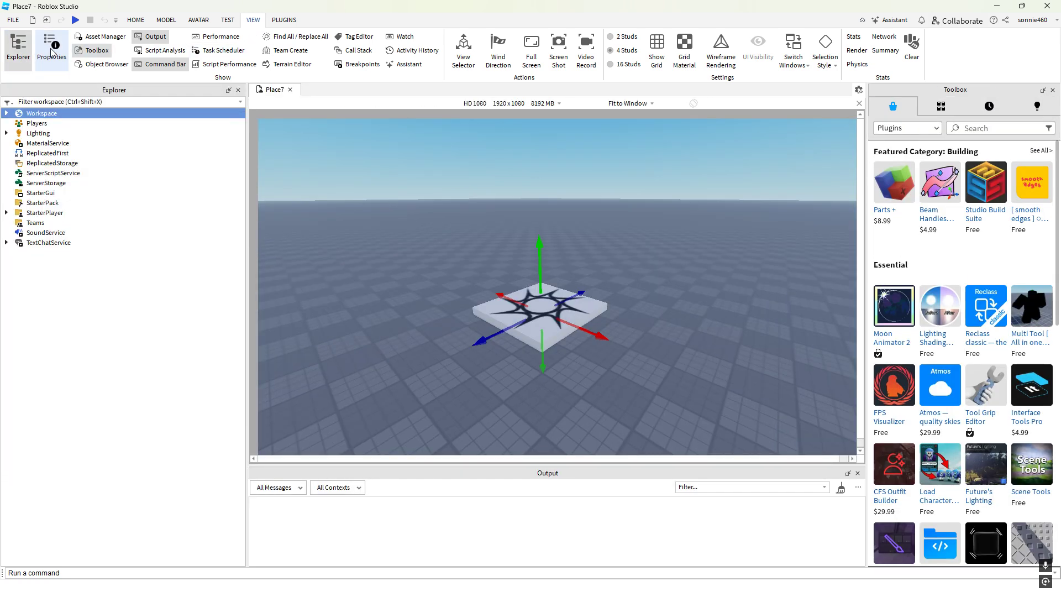
{"action": "left_click", "coordinate": [68, 299]}
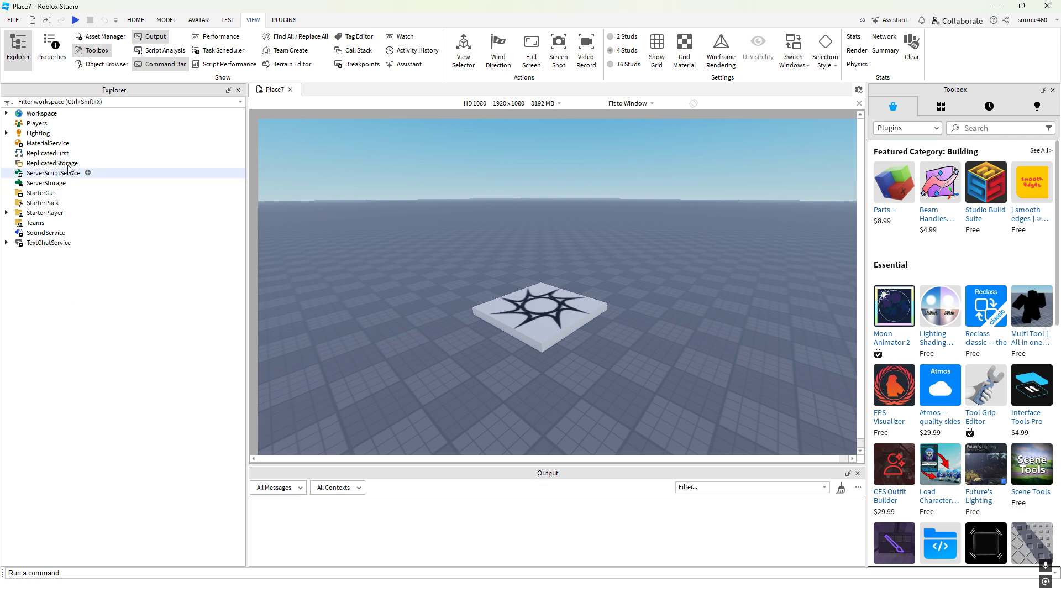
{"action": "left_click", "coordinate": [51, 51]}
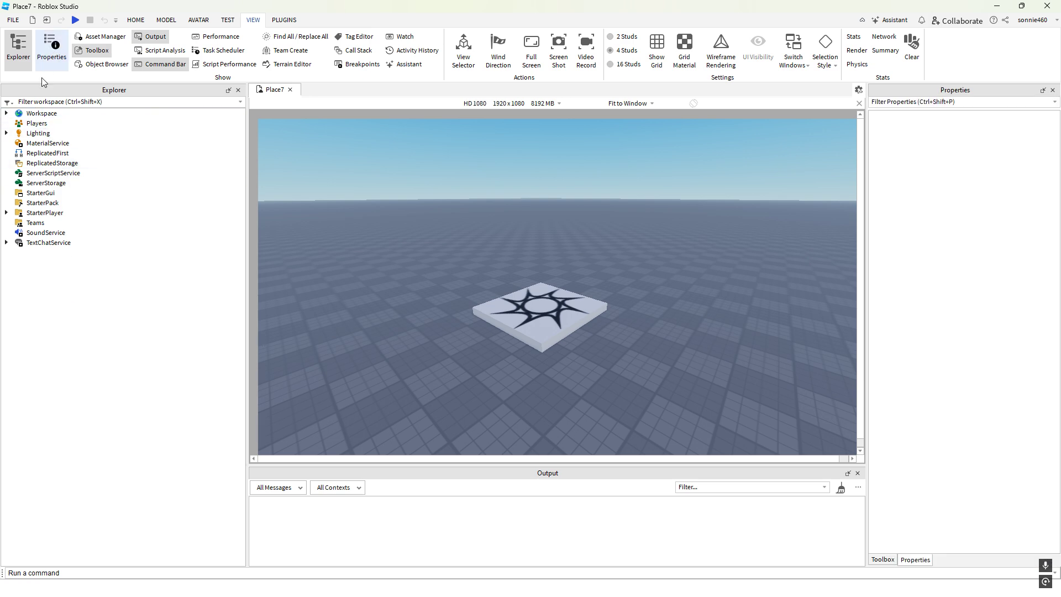
Select the Workspace in the Explorer to view its properties, clearing and repeating the selection
{"action": "left_click", "coordinate": [40, 117]}
{"action": "left_click", "coordinate": [99, 312]}
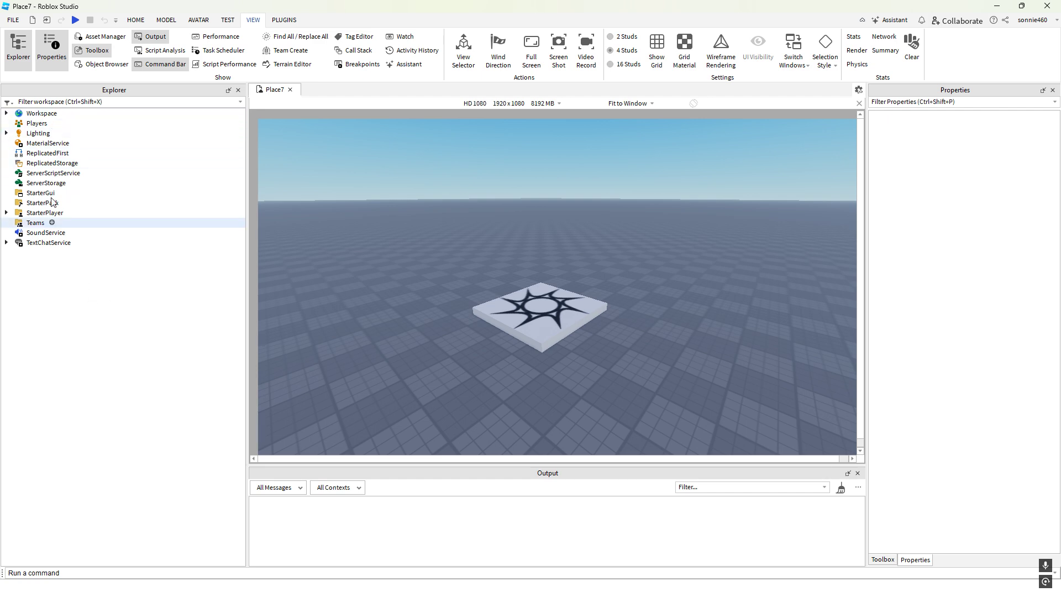
{"action": "left_click", "coordinate": [51, 114]}
View the list of additional services that can be inserted and close it without adding any
{"action": "right_click", "coordinate": [74, 269]}
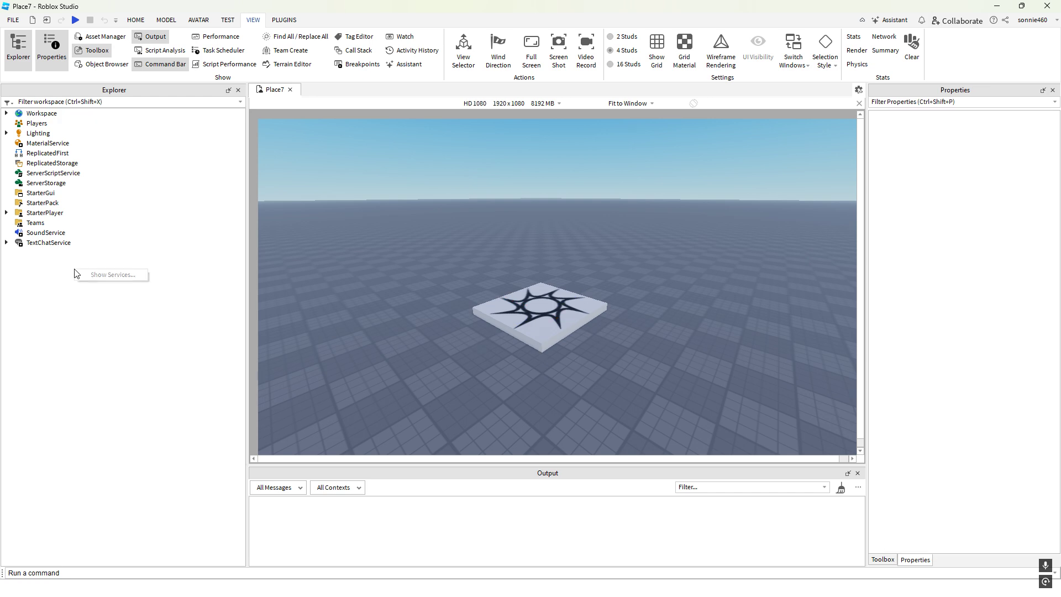
{"action": "mouse_move", "coordinate": [63, 272]}
{"action": "left_mouse_down"}
{"action": "mouse_move", "coordinate": [38, 116]}
{"action": "mouse_move", "coordinate": [60, 273]}
{"action": "left_mouse_up"}
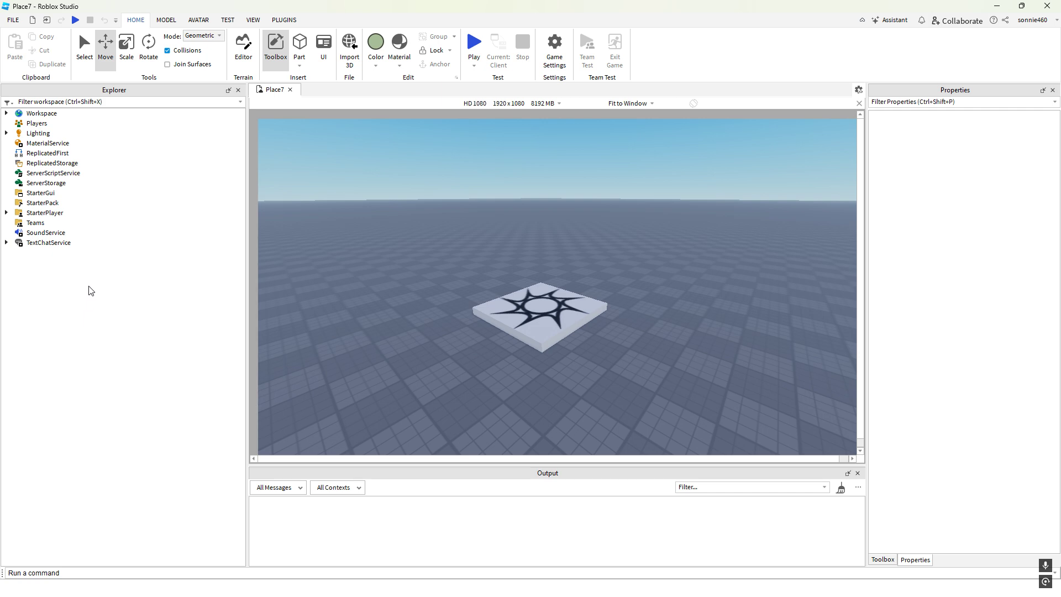
{"action": "right_click", "coordinate": [79, 298]}
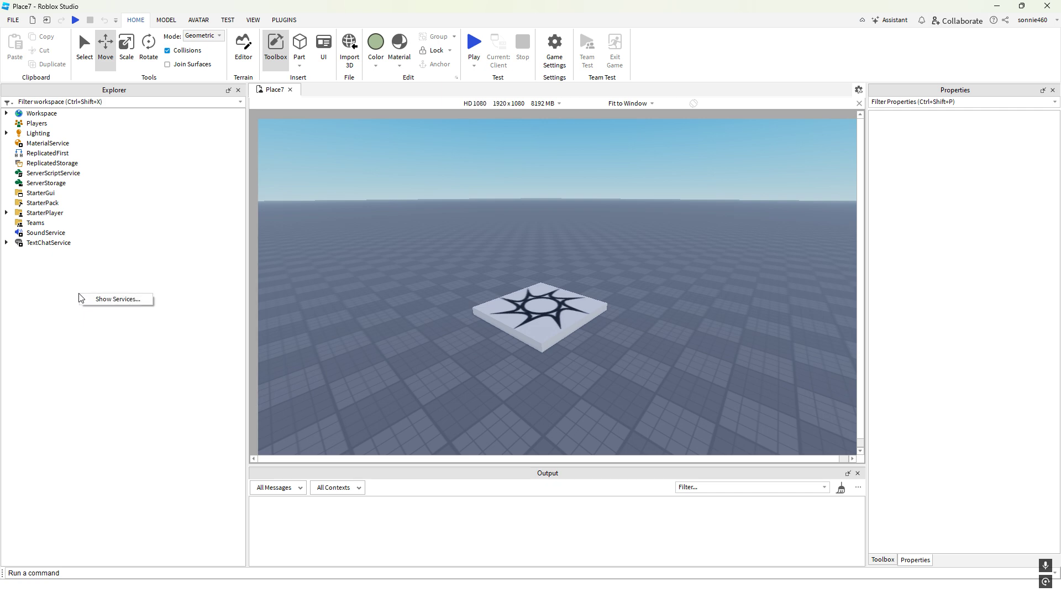
{"action": "left_click", "coordinate": [112, 300]}
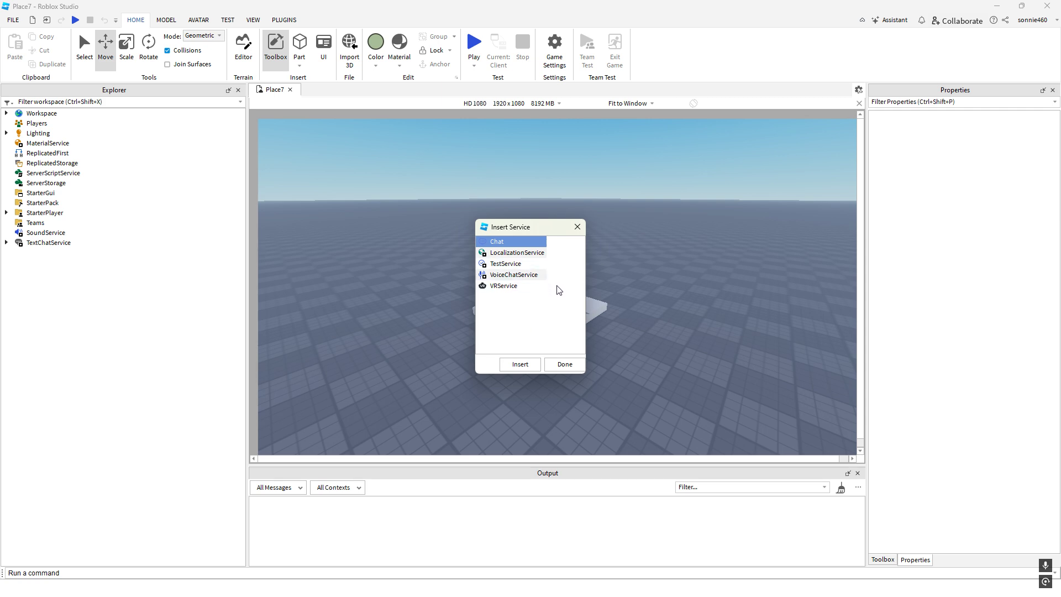
{"action": "left_click", "coordinate": [564, 365]}
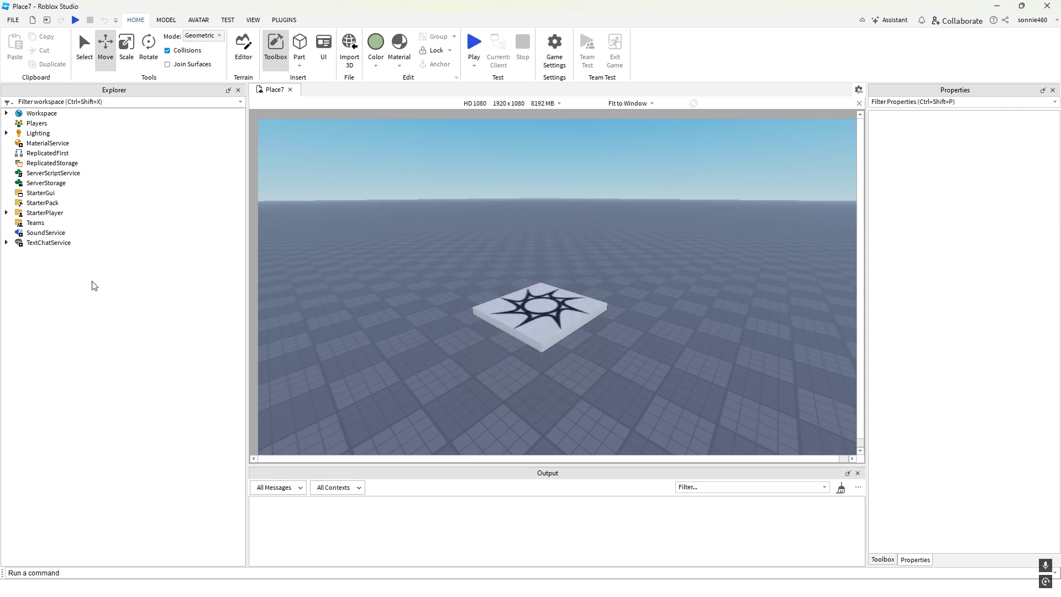
Hide the ServerScriptService from the Explorer
{"action": "left_click", "coordinate": [39, 173]}
{"action": "right_click", "coordinate": [39, 179]}
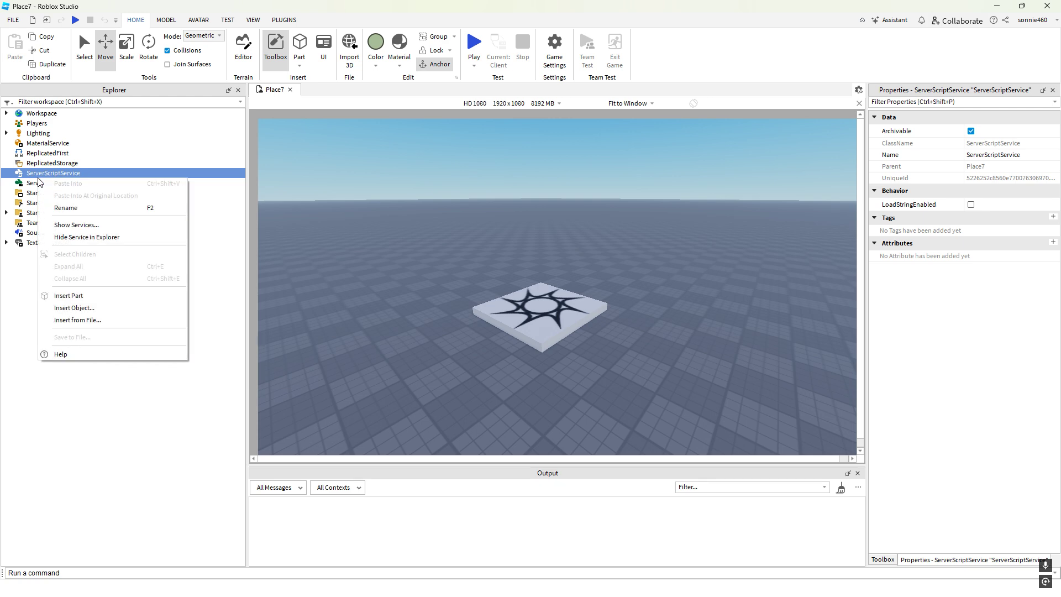
{"action": "left_click", "coordinate": [112, 237]}
Insert the ServerScriptService back into the Explorer, reopen the list of available services, and close it without adding another
{"action": "right_click", "coordinate": [101, 260]}
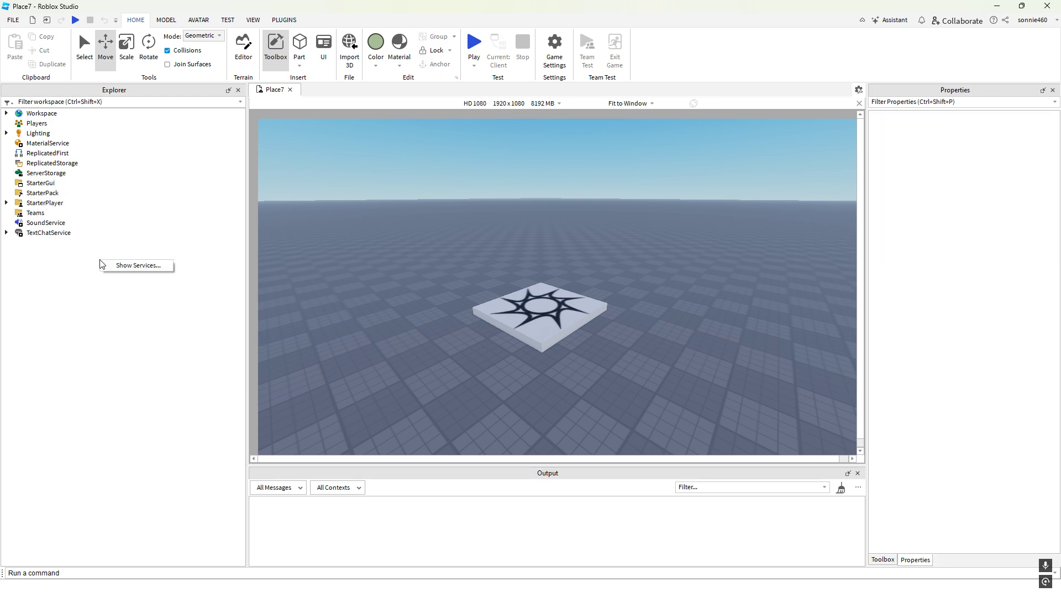
{"action": "left_click", "coordinate": [125, 267]}
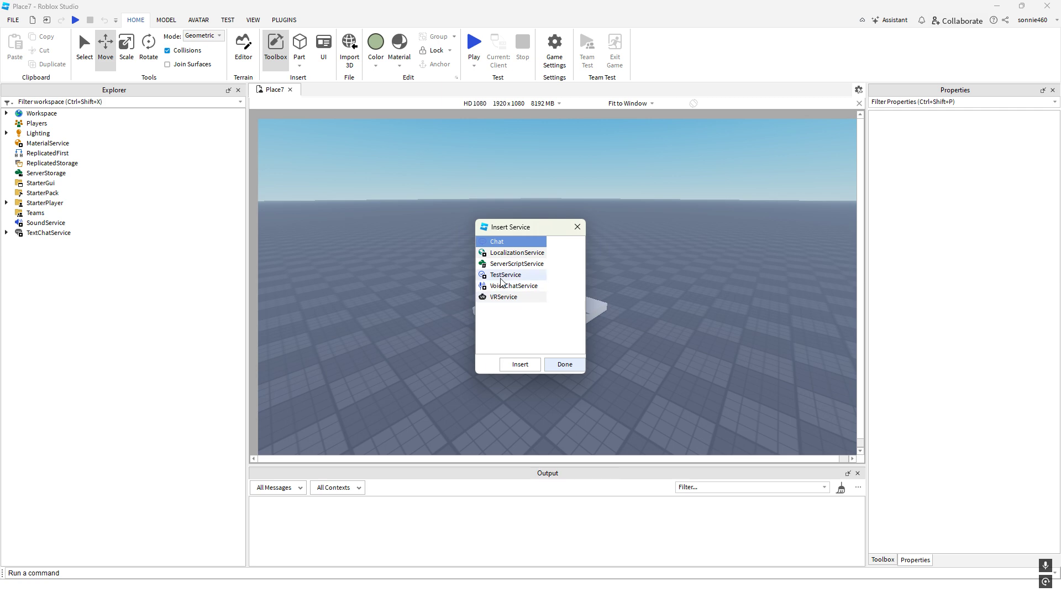
{"action": "left_click", "coordinate": [520, 263]}
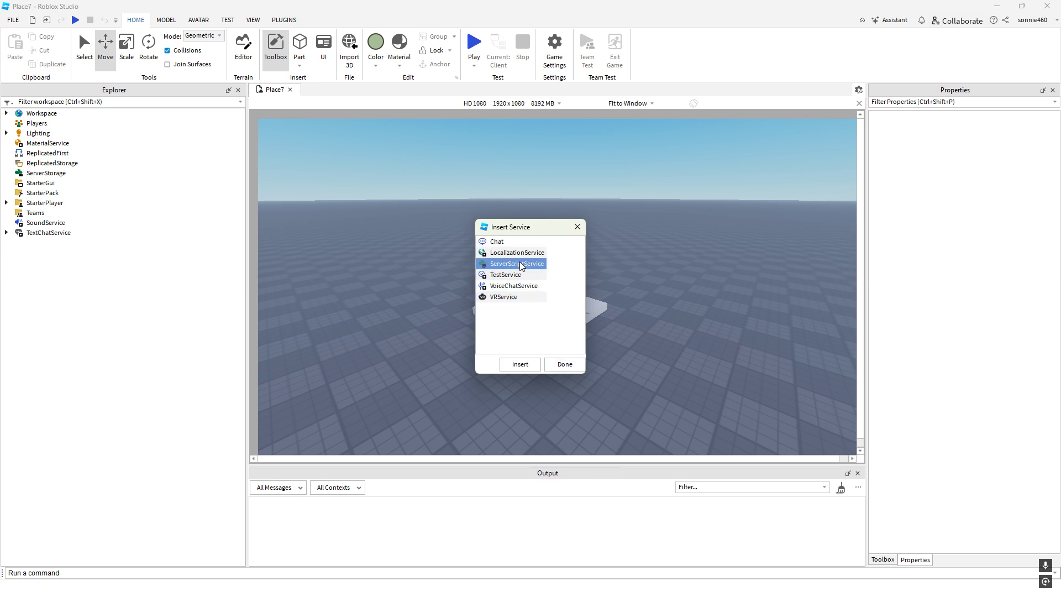
{"action": "left_click", "coordinate": [519, 364]}
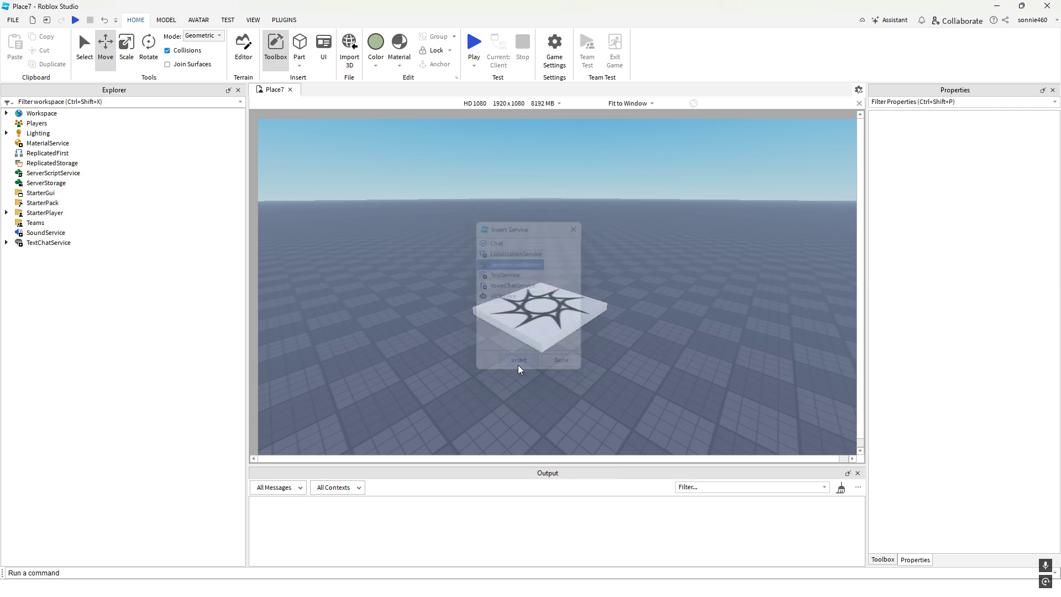
{"action": "right_click", "coordinate": [95, 287]}
{"action": "left_click", "coordinate": [102, 294]}
{"action": "left_click", "coordinate": [565, 365]}
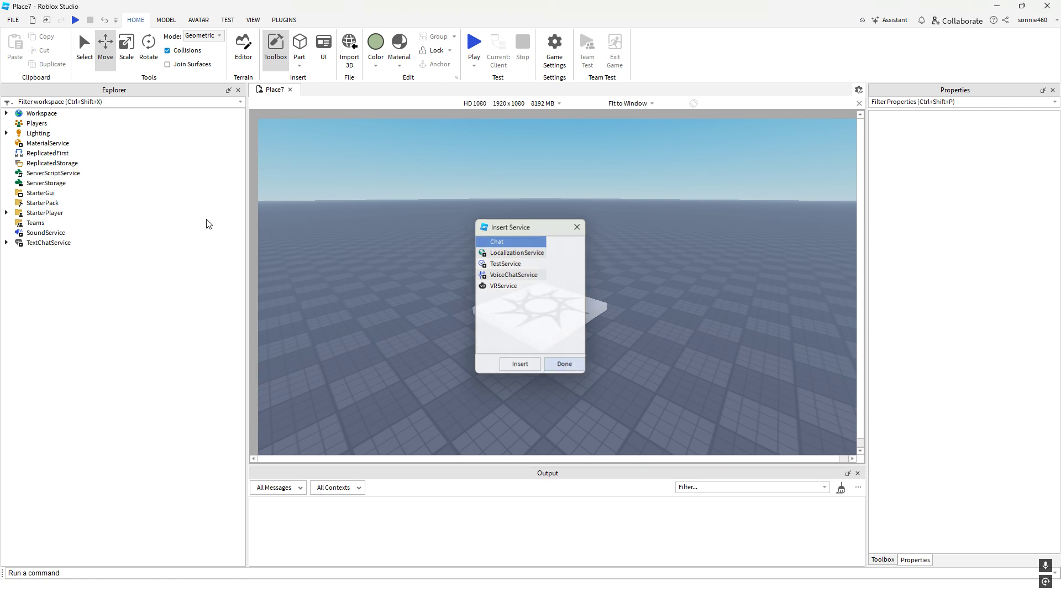
Select and deselect the Workspace, and fly the camera around the spawn location to inspect the scene
{"action": "left_click", "coordinate": [42, 113]}
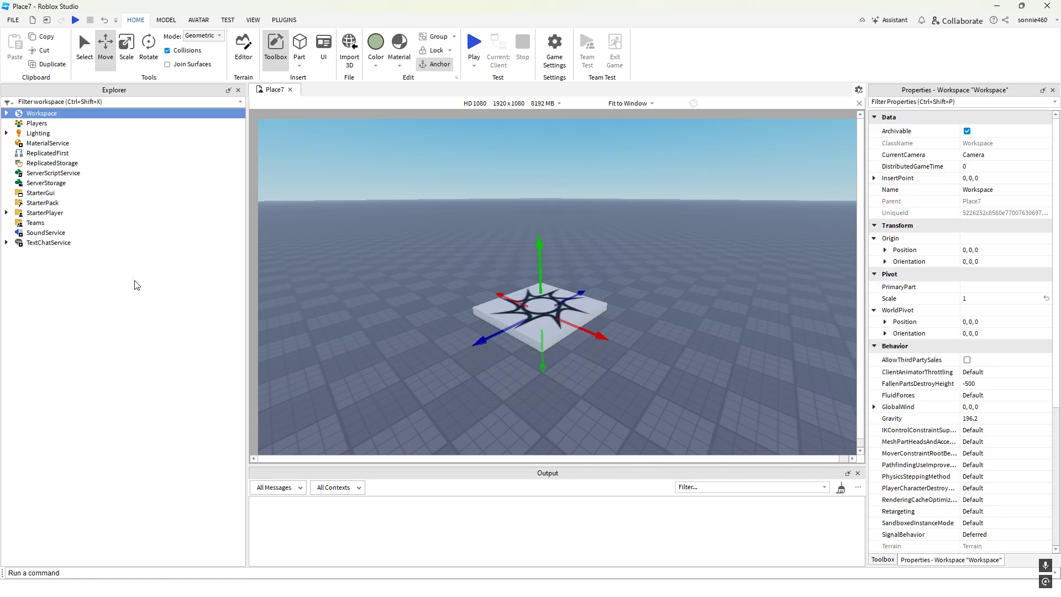
{"action": "left_click", "coordinate": [573, 277]}
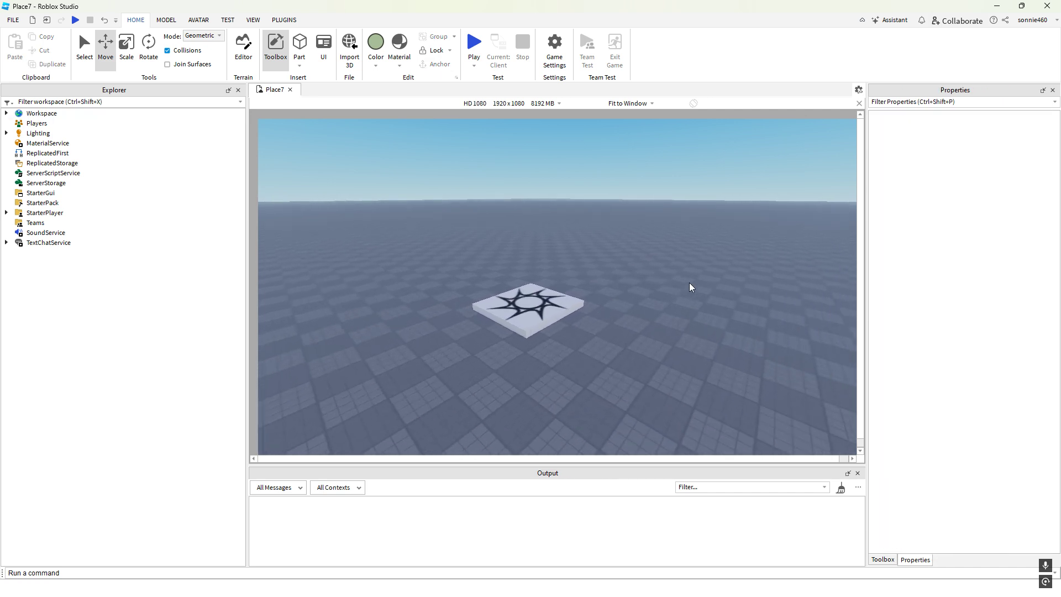
{"action": "right_click_drag", "start_coordinate": [689, 283], "coordinate": [689, 283]}
{"action": "key", "text": "q"}
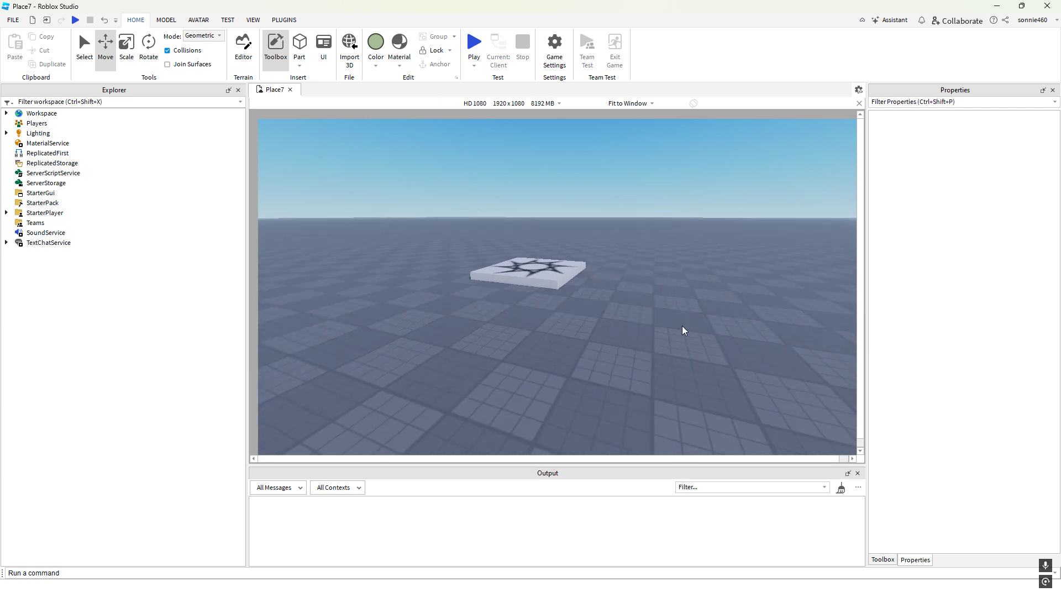
{"action": "key", "text": "w"}
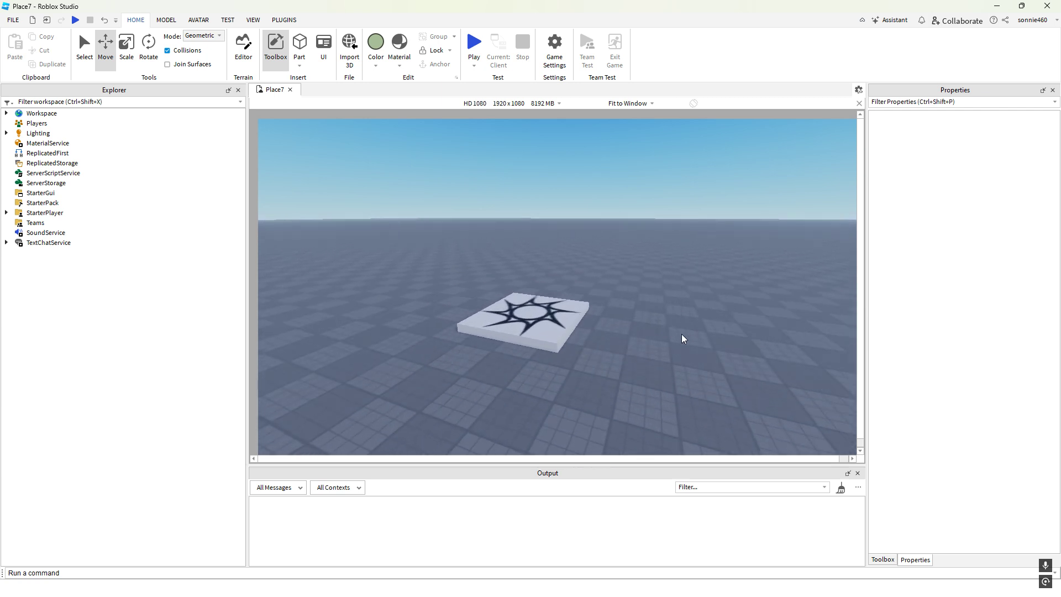
{"action": "key", "text": "a"}
{"action": "key", "text": "w"}
{"action": "key", "text": "d"}
{"action": "key", "text": "s"}
{"action": "key", "text": "a"}
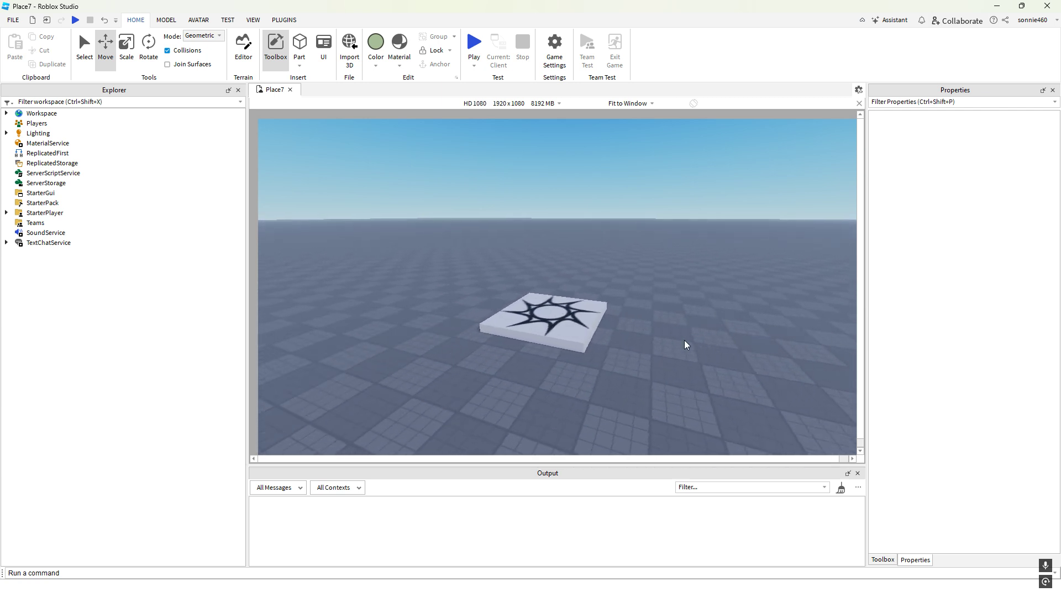
{"action": "key", "text": "d"}
Close the Output window and start a play test, walking the character off the spawn location
{"action": "left_click", "coordinate": [858, 473]}
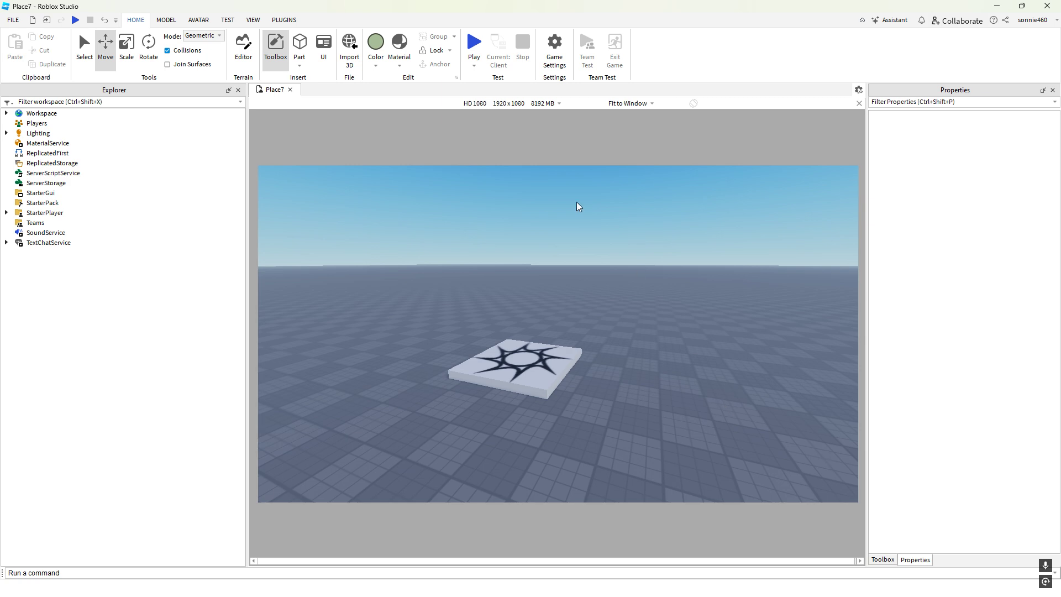
{"action": "key", "text": "a"}
{"action": "left_click", "coordinate": [475, 50]}
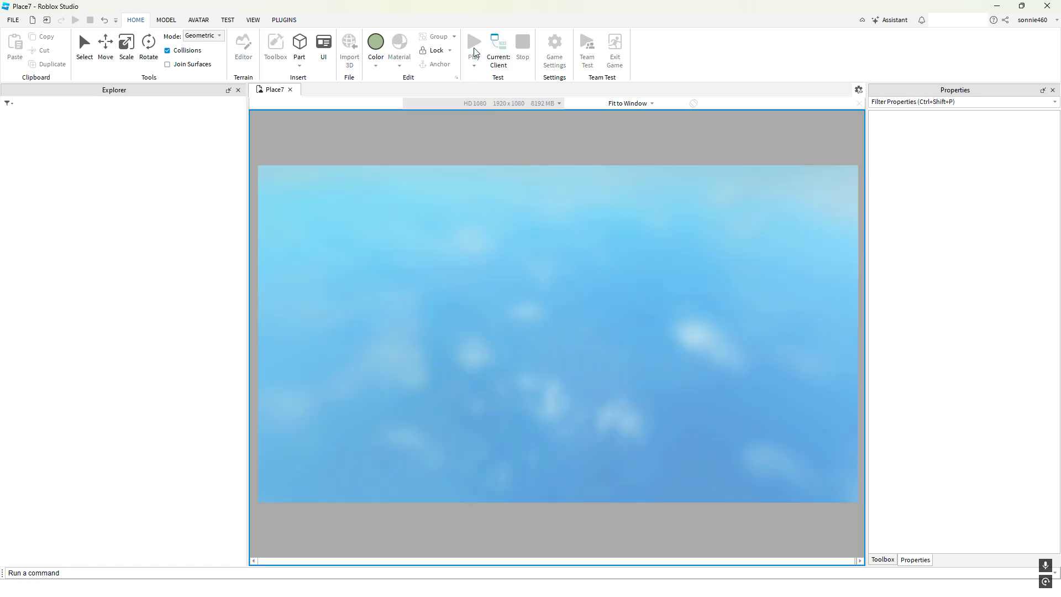
{"action": "key", "text": "s"}
{"action": "scroll", "coordinate": [628, 258], "scroll_direction": "down", "scroll_amount": 1}
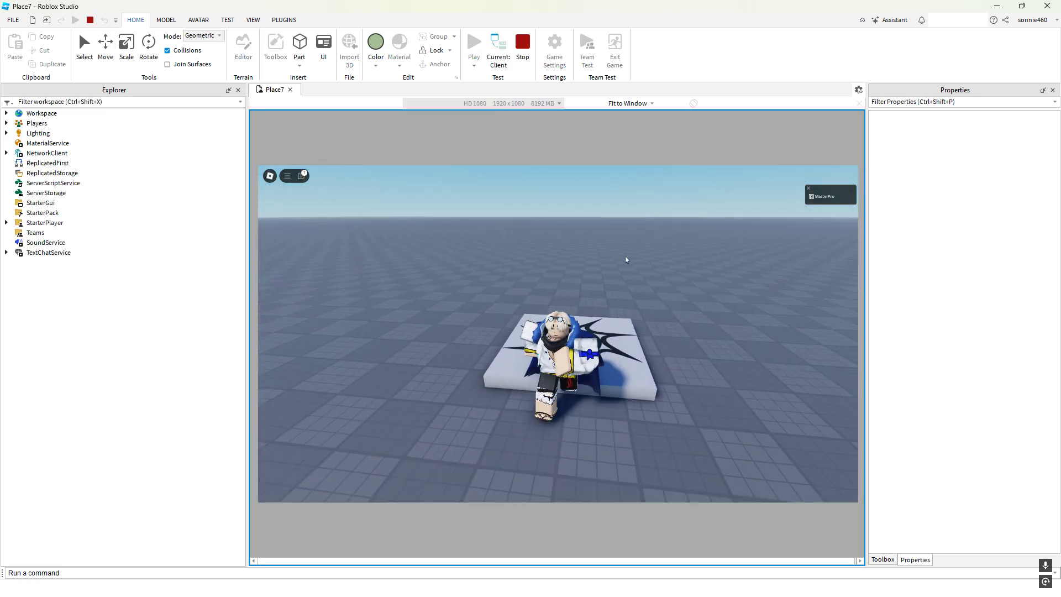
{"action": "key", "text": "d"}
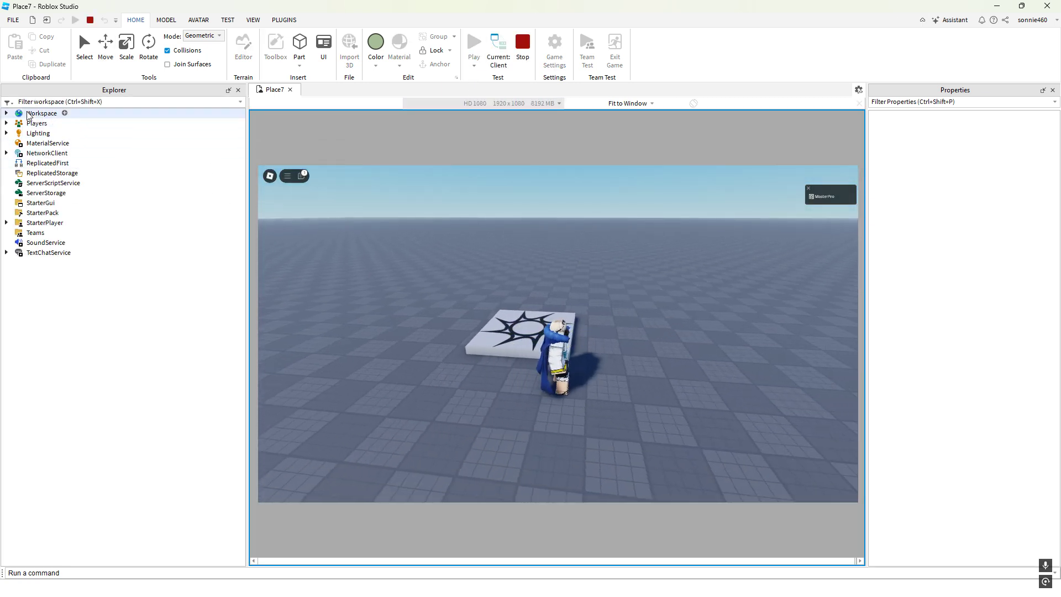
Expand the Workspace, select the player's character model, and walk it around the spawn location while it is highlighted
{"action": "double_click", "coordinate": [27, 114]}
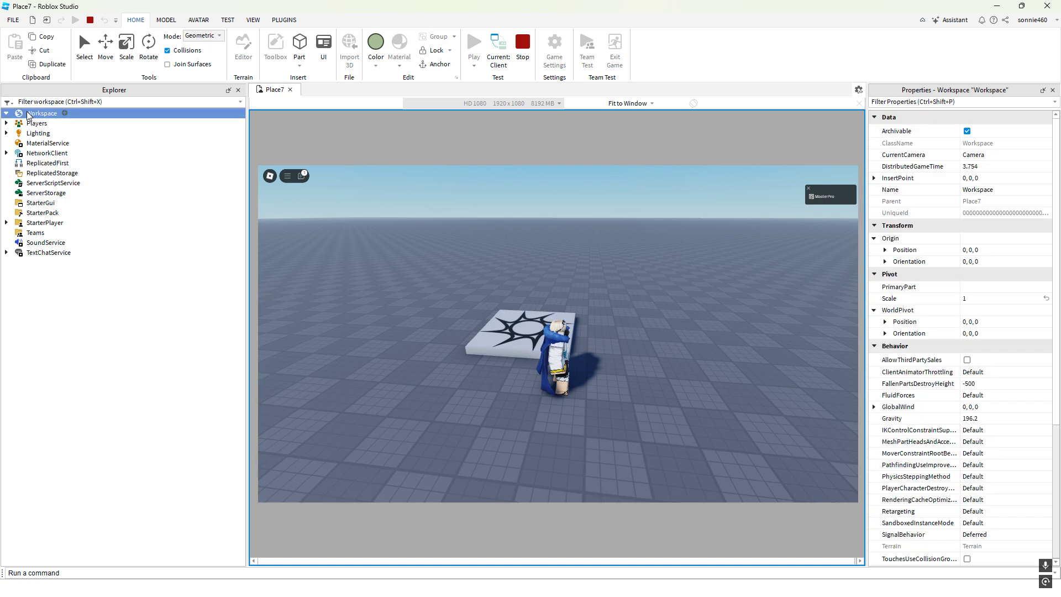
{"action": "left_click", "coordinate": [45, 153]}
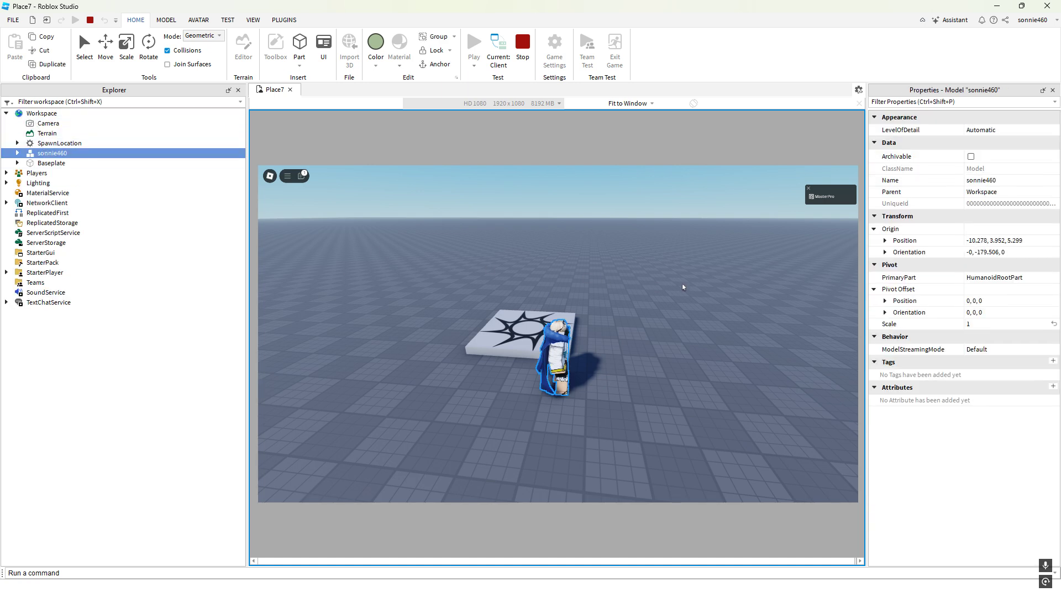
{"action": "key", "text": "a"}
{"action": "right_click_drag", "start_coordinate": [729, 276], "coordinate": [728, 276]}
{"action": "key", "text": "s"}
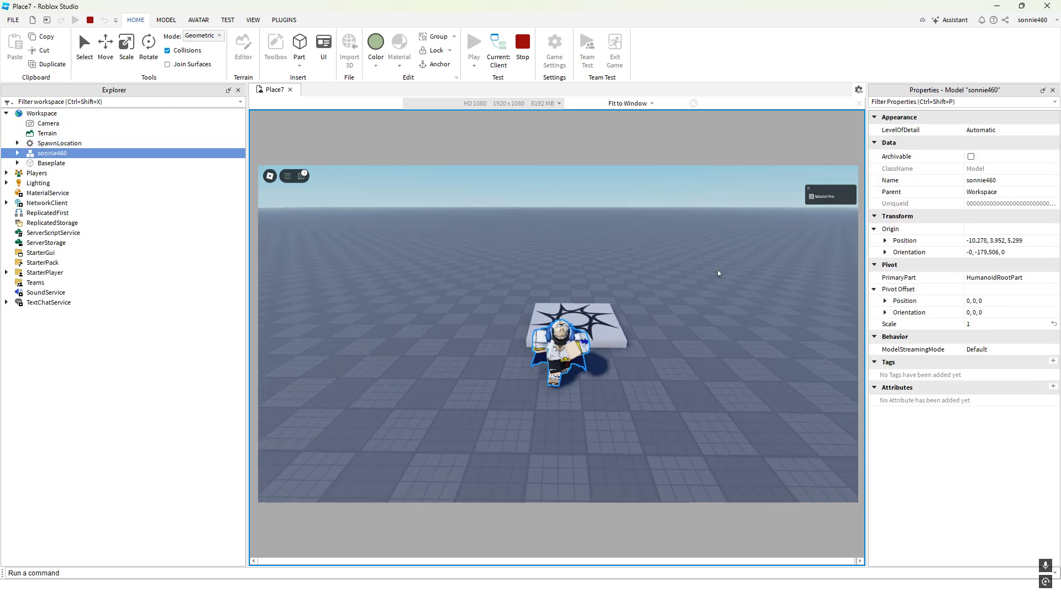
{"action": "key", "text": "d"}
{"action": "key", "text": "w"}
{"action": "key", "text": "a"}
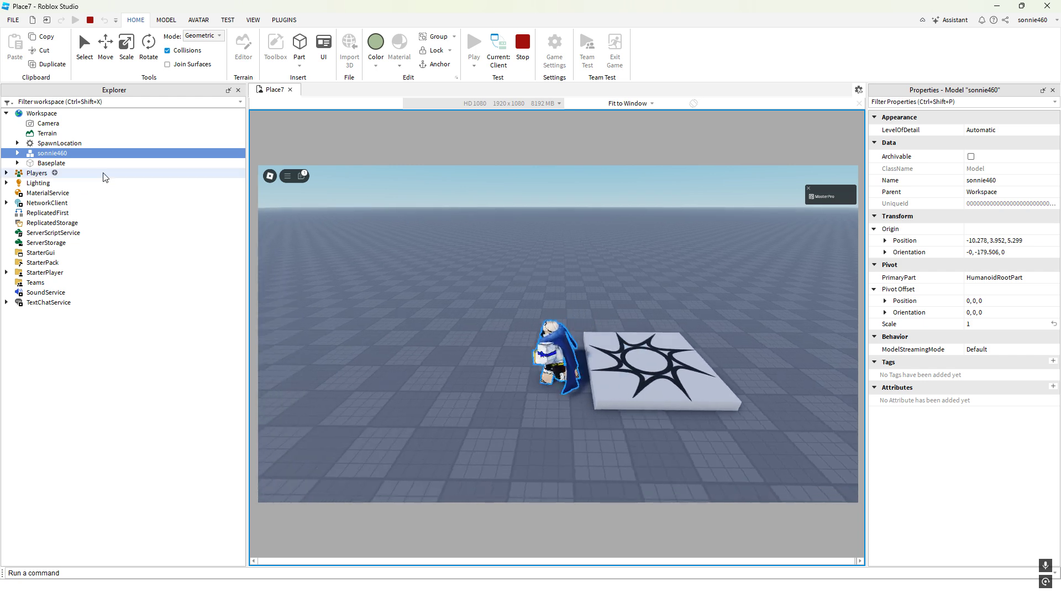
{"action": "key", "text": "s"}
Delete the SpawnLocation and the Baseplate from the Workspace during the play test, and stop the test
{"action": "left_click", "coordinate": [58, 144]}
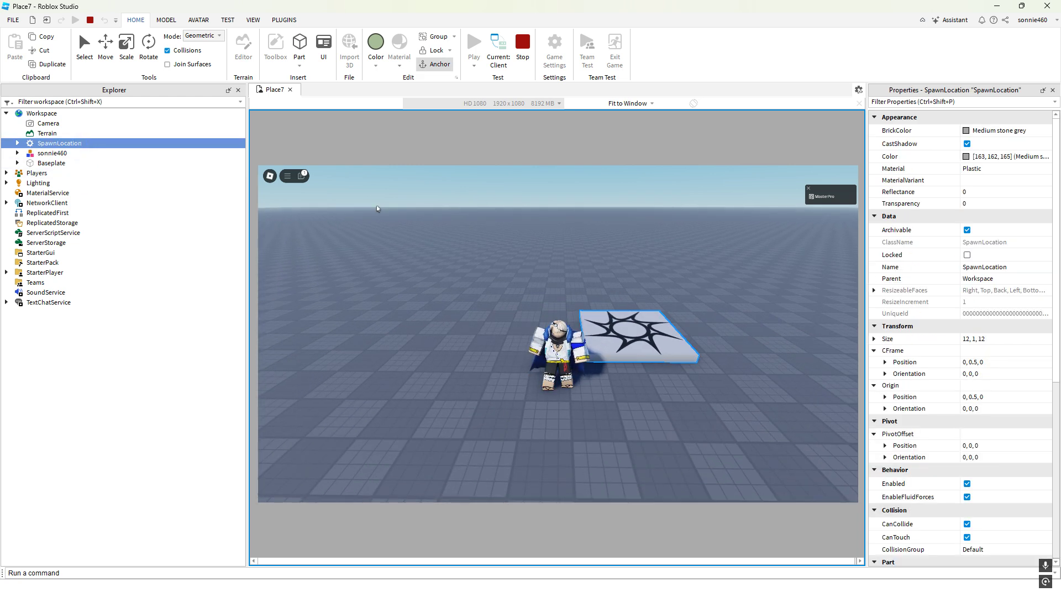
{"action": "key", "text": "Delete"}
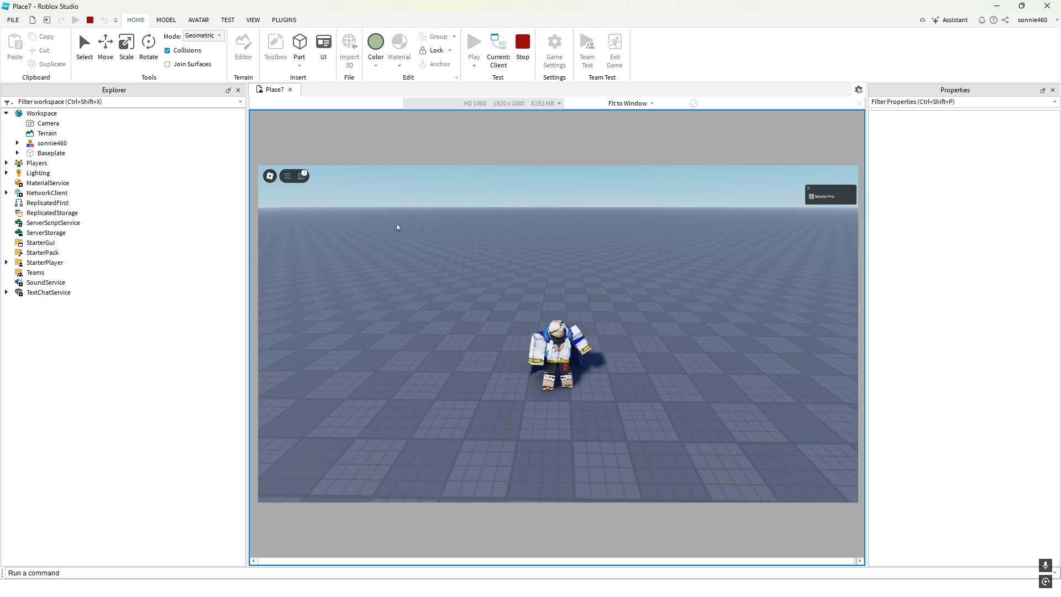
{"action": "left_click", "coordinate": [51, 155]}
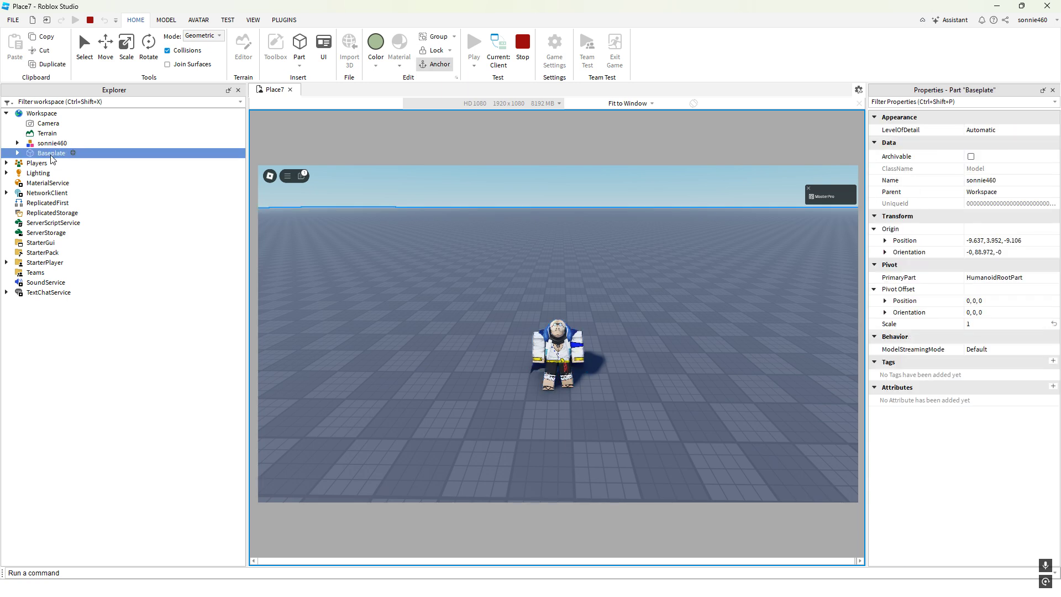
{"action": "key", "text": "Delete"}
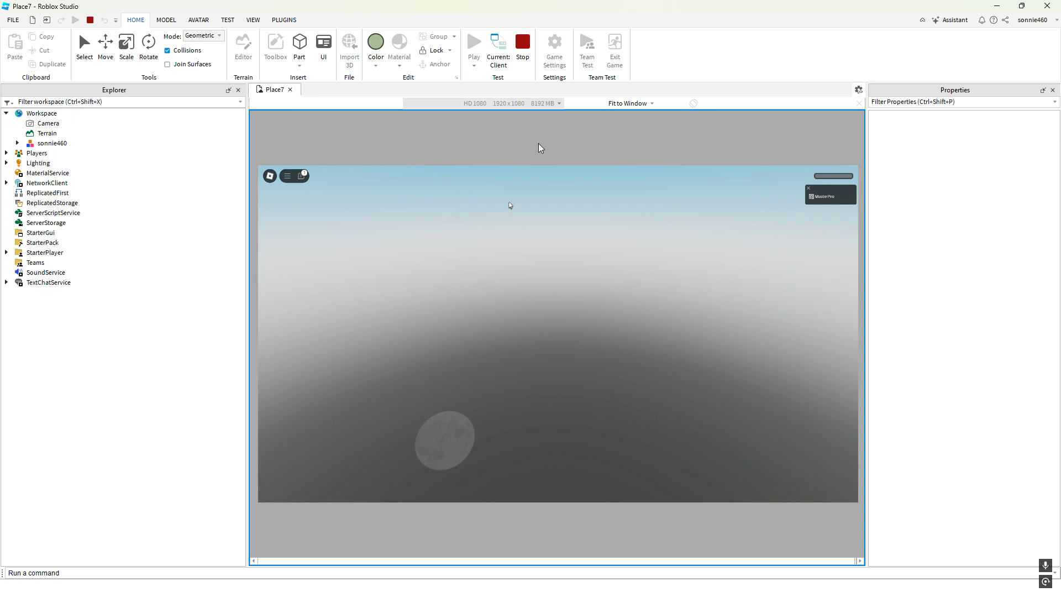
{"action": "left_click", "coordinate": [524, 51]}
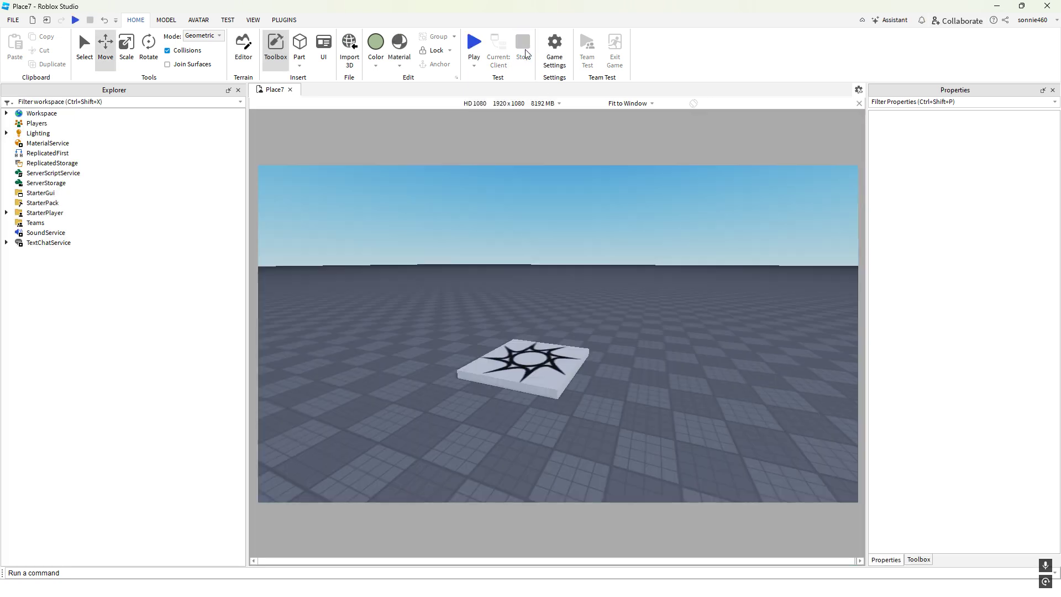
Select the Workspace and look through its Data, Transform, Pivot and Behavior properties
{"action": "left_click", "coordinate": [132, 114]}
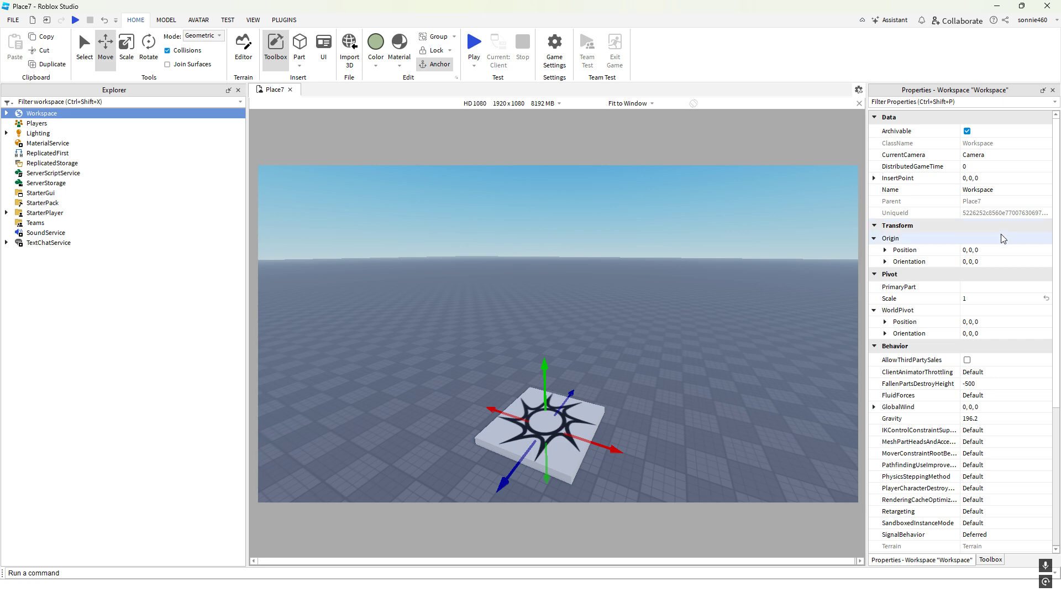
{"action": "scroll", "coordinate": [1003, 238], "scroll_direction": "down", "scroll_amount": 6}
{"action": "scroll", "coordinate": [1005, 240], "scroll_direction": "up", "scroll_amount": 6}
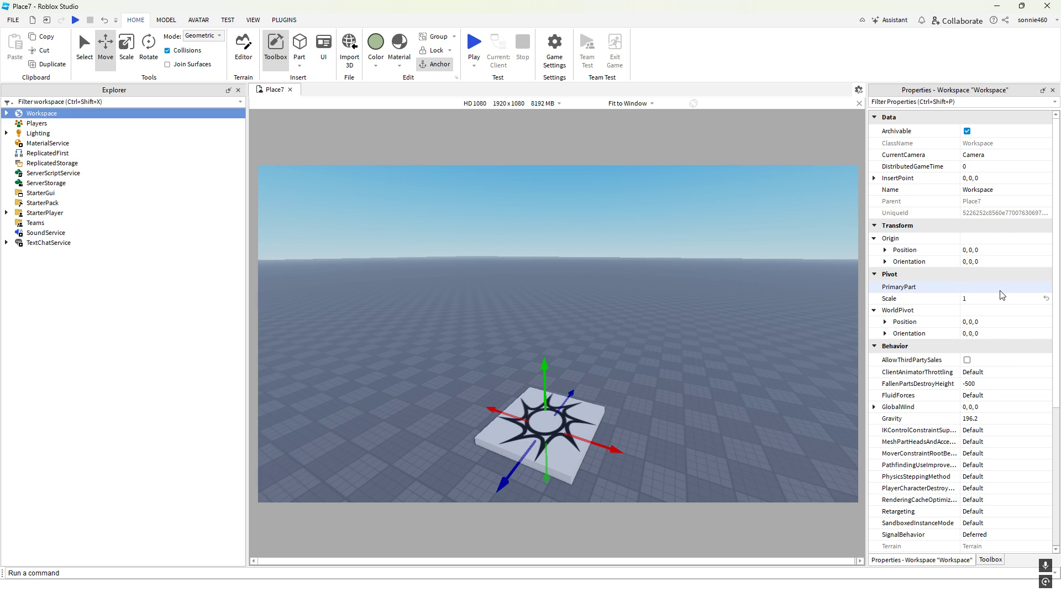
{"action": "scroll", "coordinate": [1005, 294], "scroll_direction": "down", "scroll_amount": 2}
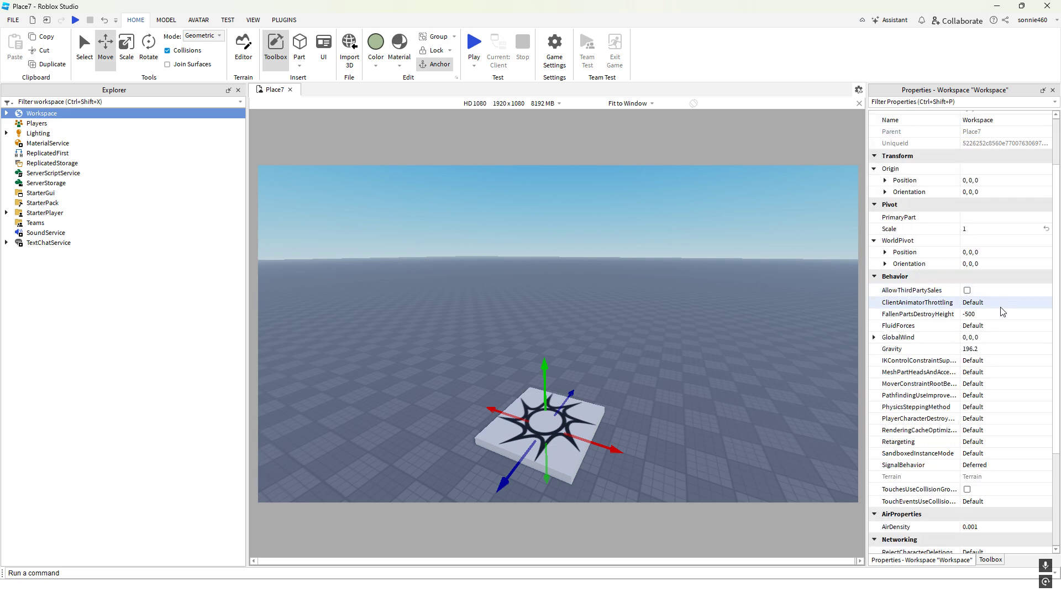
Open the Workspace's FallenPartsDestroyHeight and Gravity values, keep them as they are, and look over the remaining properties
{"action": "left_click", "coordinate": [1002, 314]}
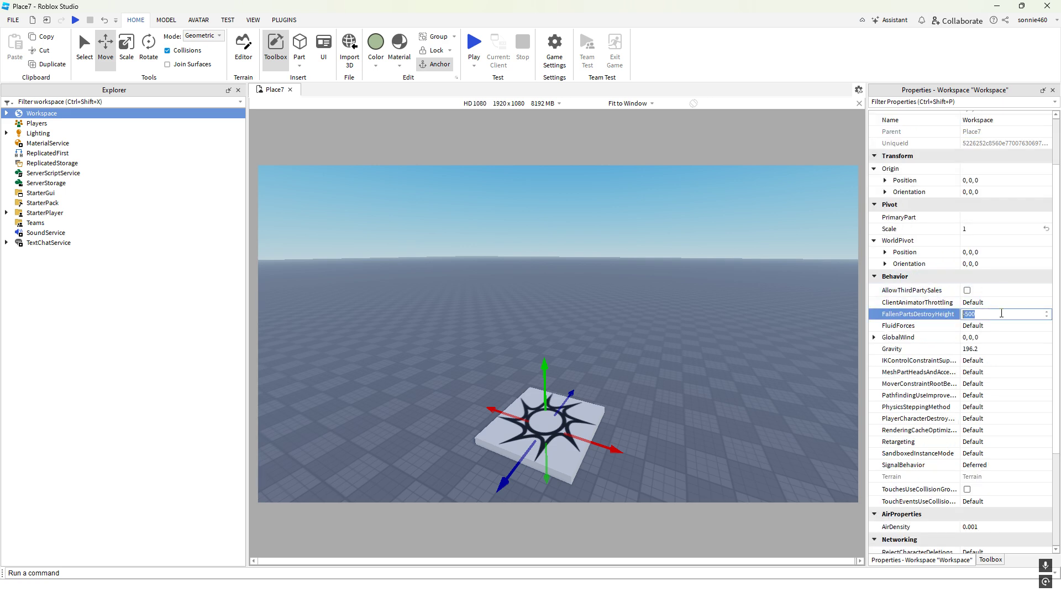
{"action": "key", "text": "Return"}
{"action": "left_click", "coordinate": [988, 314]}
{"action": "key", "text": "Return"}
{"action": "left_click", "coordinate": [989, 349]}
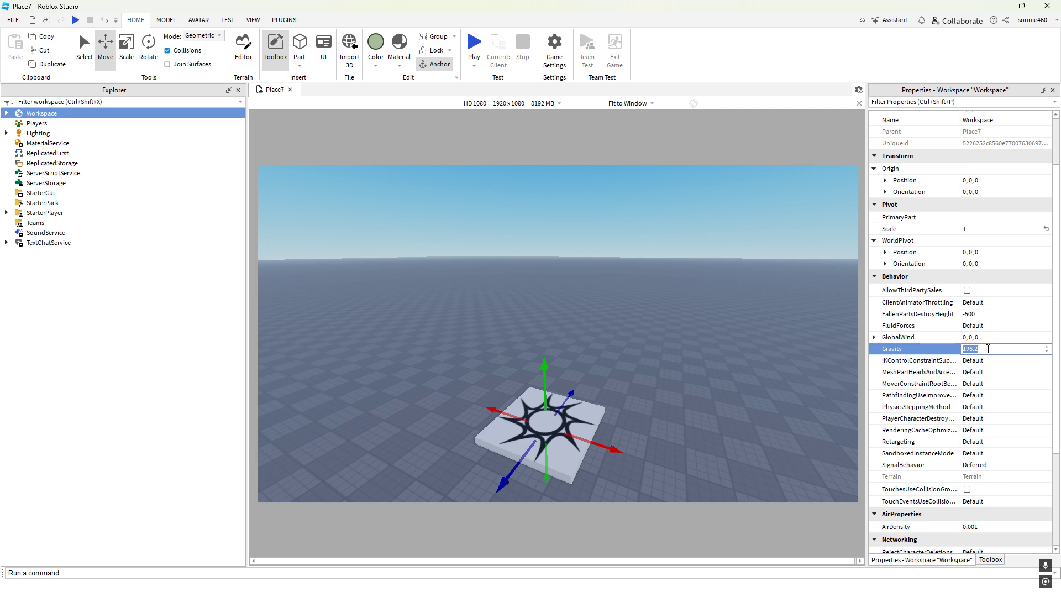
{"action": "key", "text": "Return"}
{"action": "scroll", "coordinate": [987, 348], "scroll_direction": "down", "scroll_amount": 5}
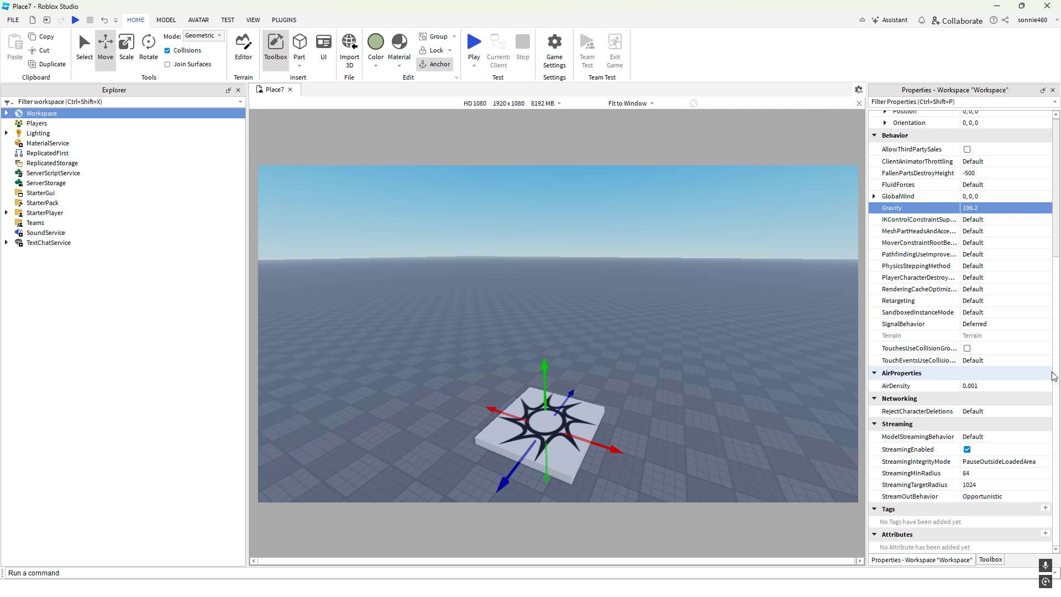
{"action": "scroll", "coordinate": [1028, 393], "scroll_direction": "up", "scroll_amount": 8}
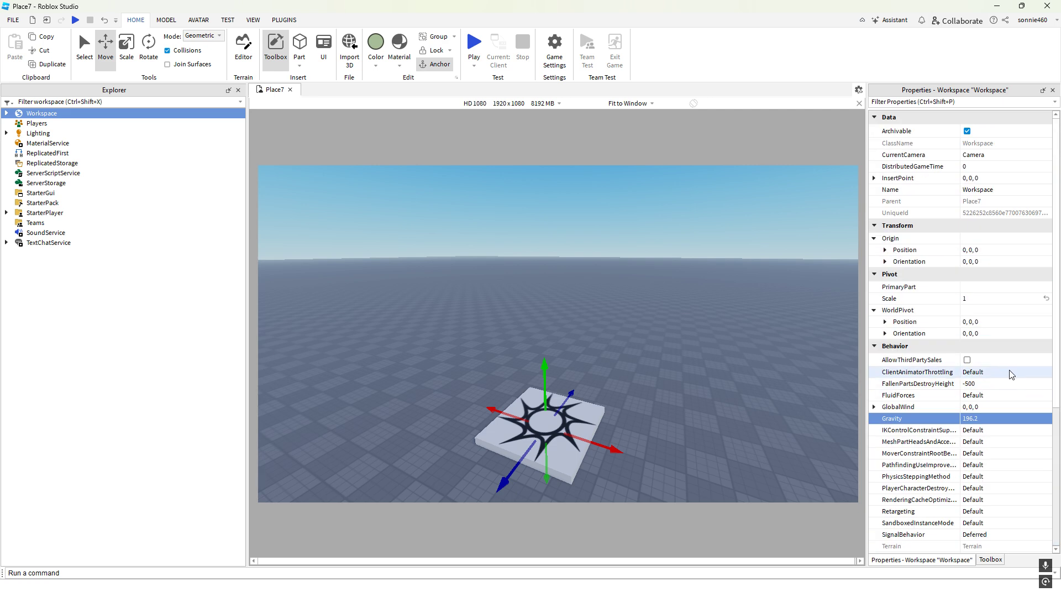
View the Players service's properties, and start a play test to examine the player's entries under Players and Workspace
{"action": "left_click", "coordinate": [38, 123]}
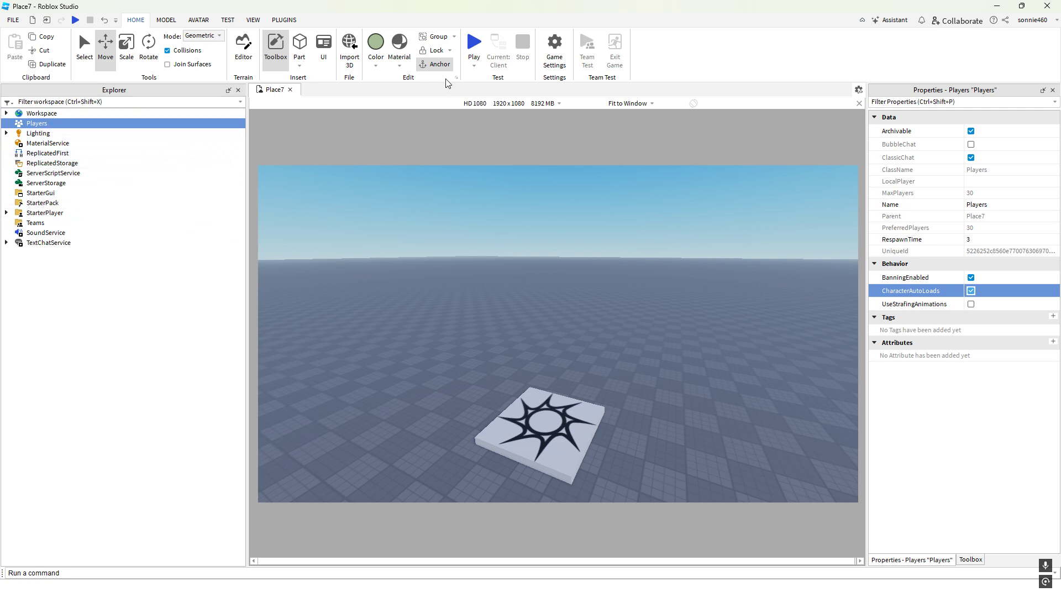
{"action": "left_click", "coordinate": [471, 49]}
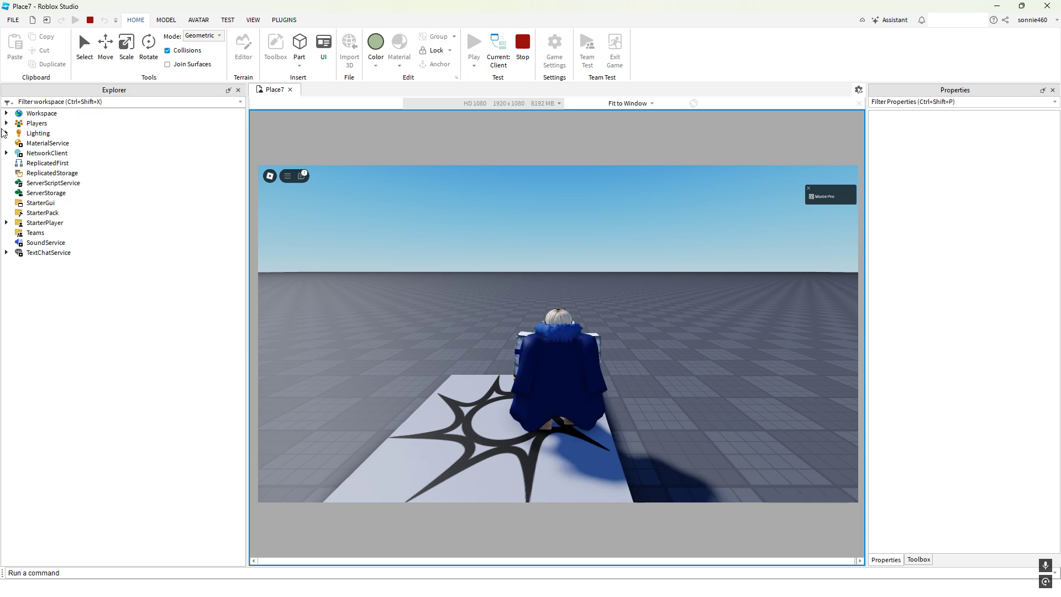
{"action": "left_click", "coordinate": [6, 124]}
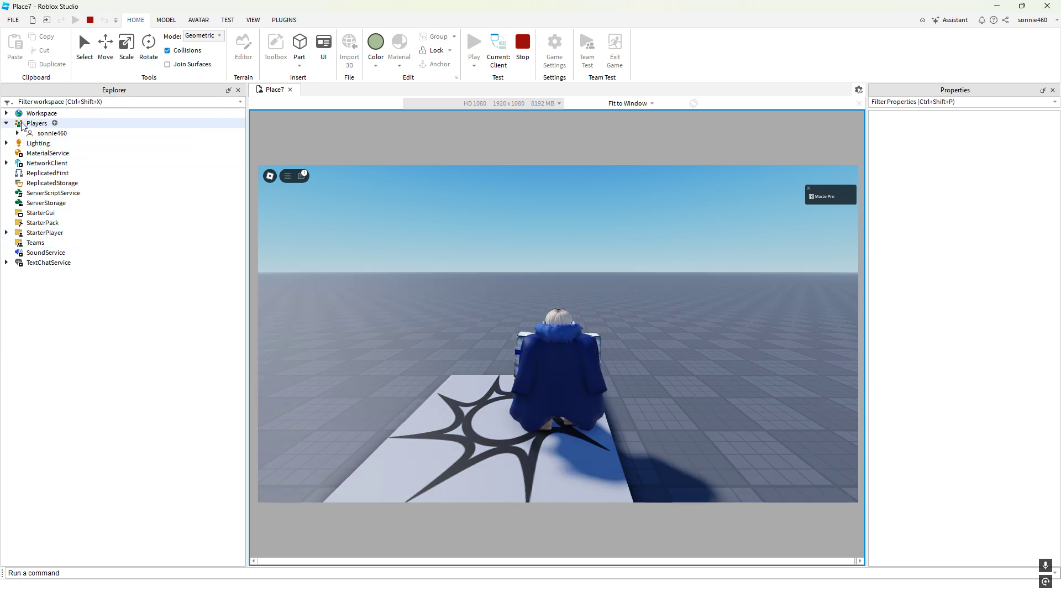
{"action": "left_click", "coordinate": [6, 113]}
{"action": "left_click", "coordinate": [52, 153]}
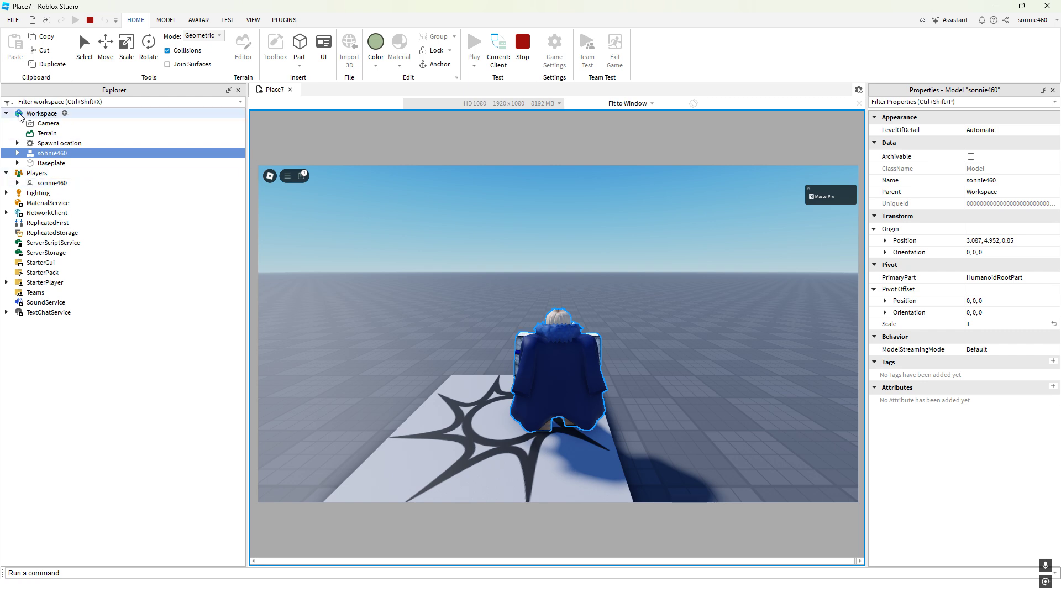
View the properties of the player's entry under Players, stop the play test, and clear the selection
{"action": "left_click", "coordinate": [52, 183]}
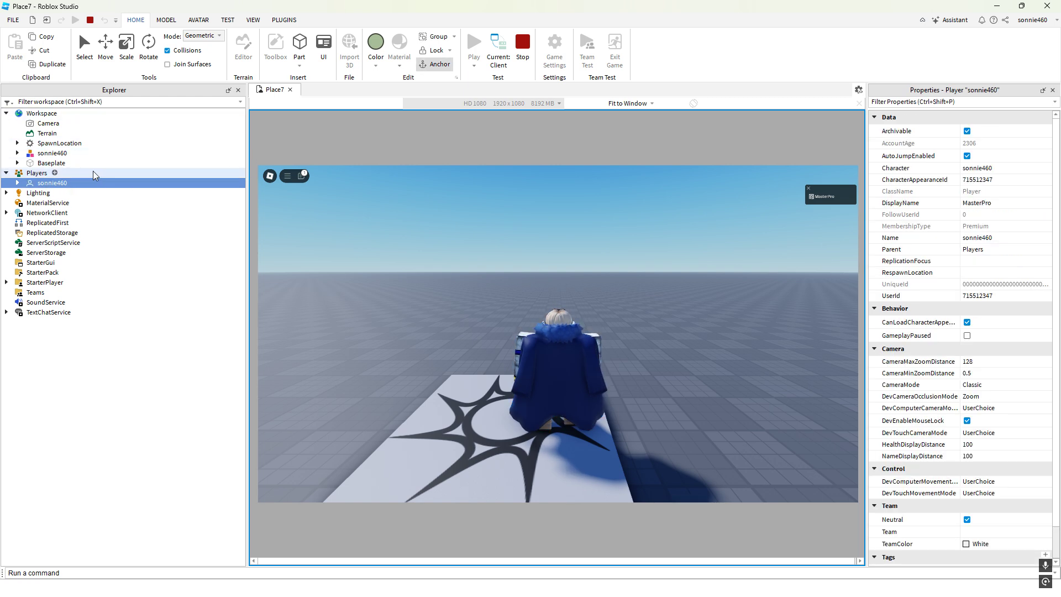
{"action": "left_click", "coordinate": [87, 426]}
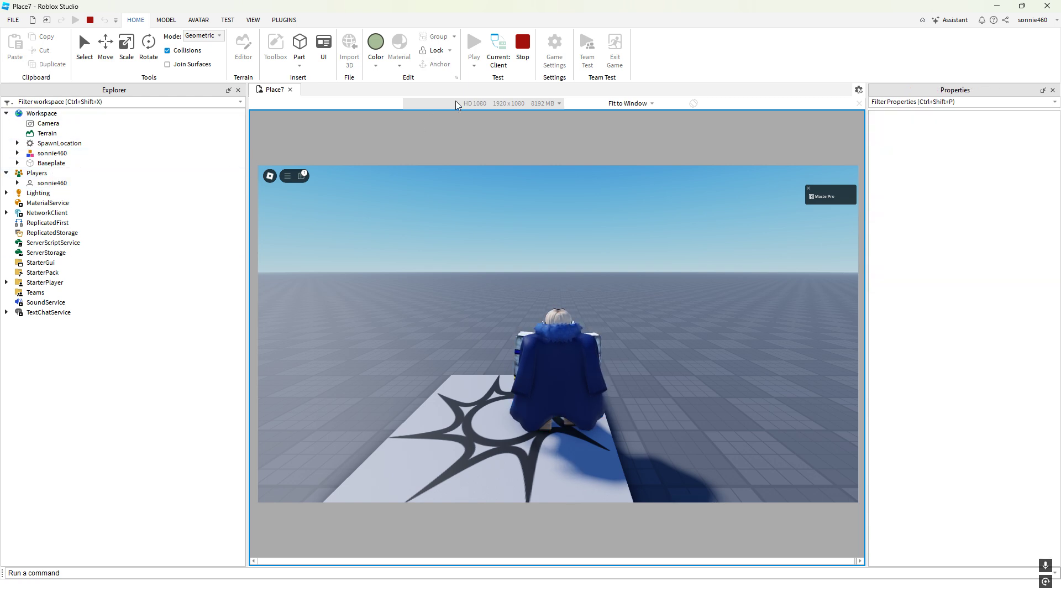
{"action": "left_click", "coordinate": [523, 55]}
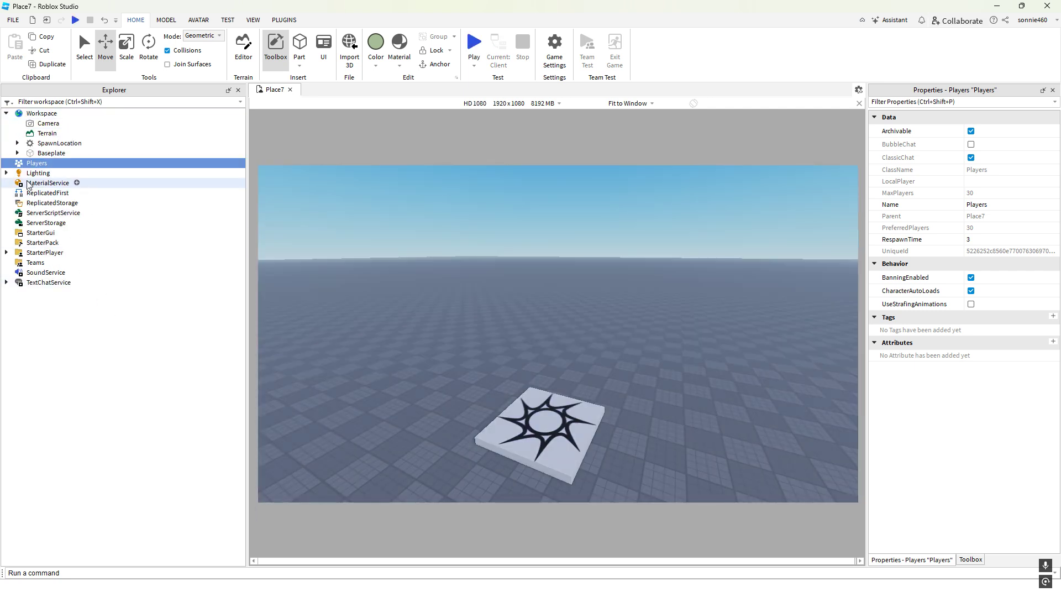
{"action": "left_click", "coordinate": [126, 332]}
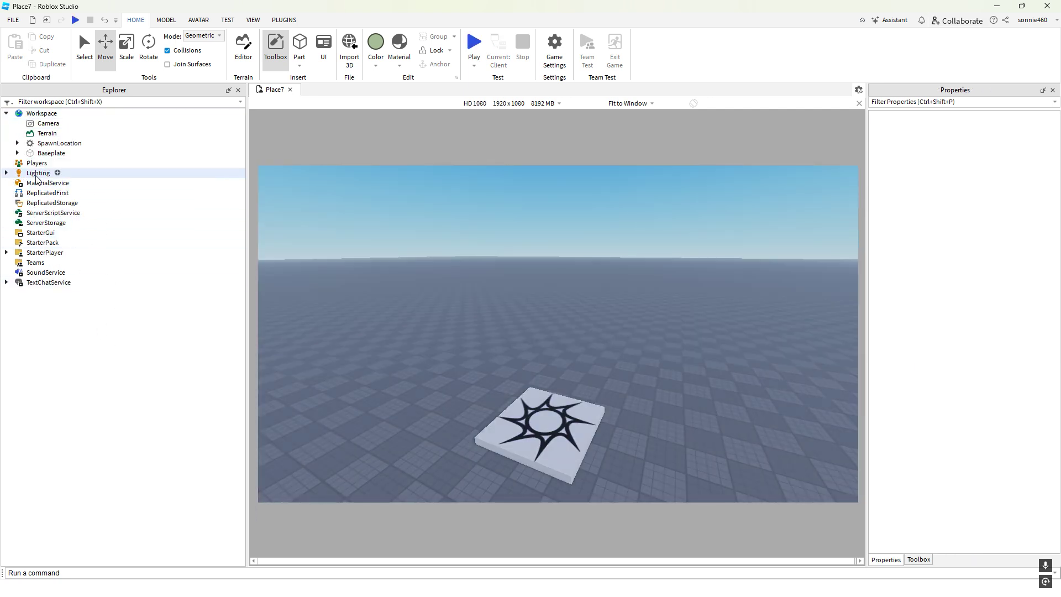
Set the Players service's RespawnTime to 30
{"action": "left_click", "coordinate": [116, 163]}
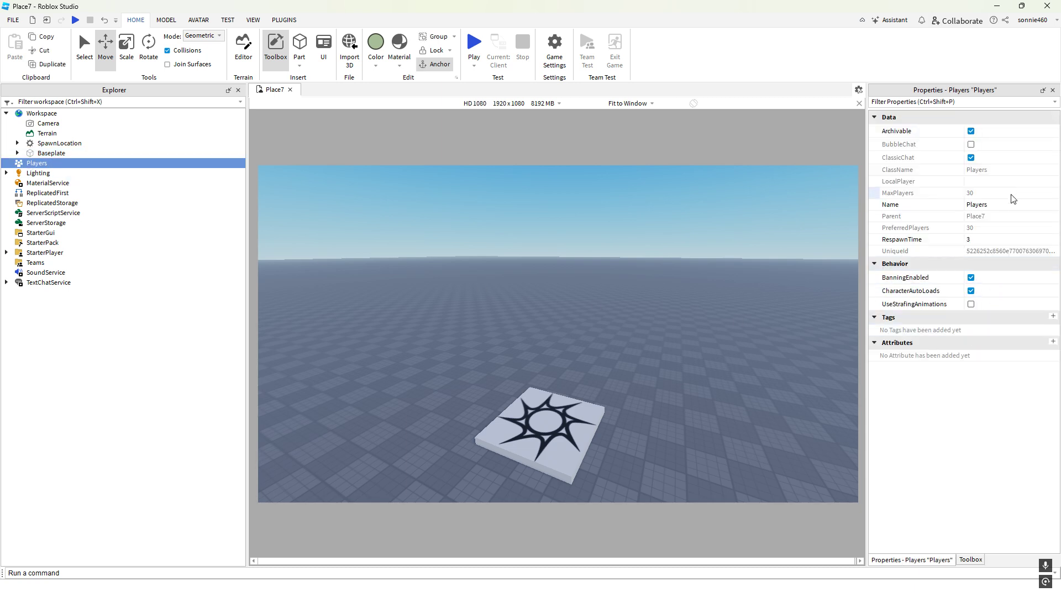
{"action": "left_click", "coordinate": [997, 240]}
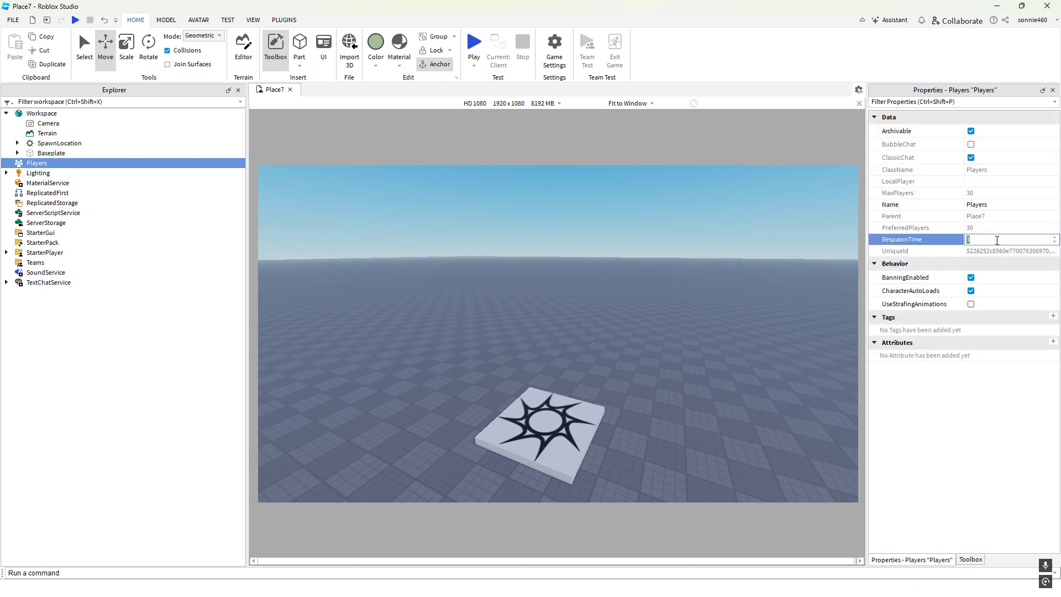
{"action": "type", "text": "30"}
{"action": "key", "text": "Return"}
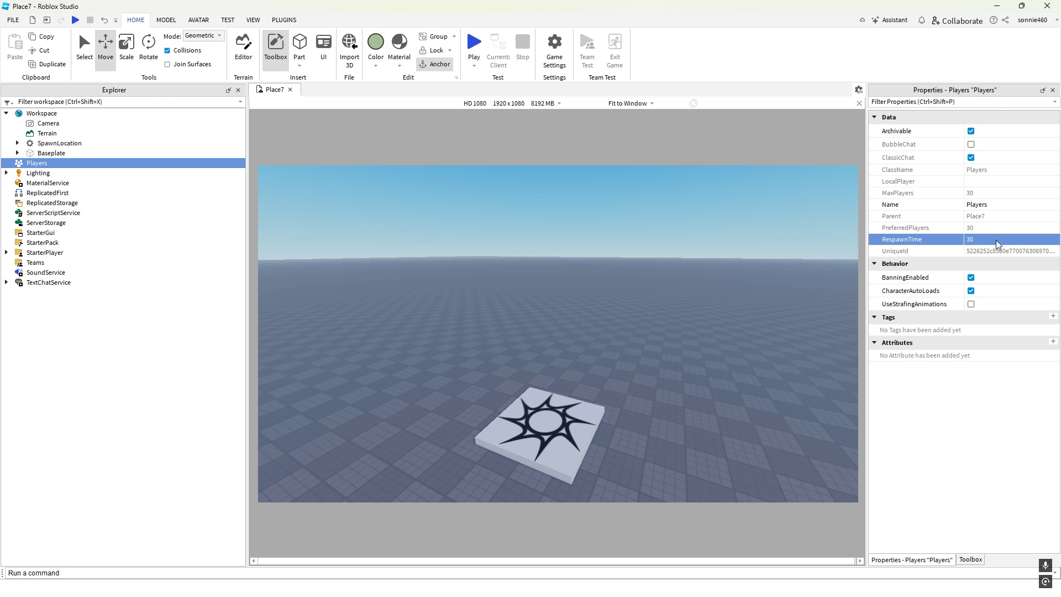
Start a play test, reset the character to observe the respawn delay, and stop the test
{"action": "left_click", "coordinate": [472, 42]}
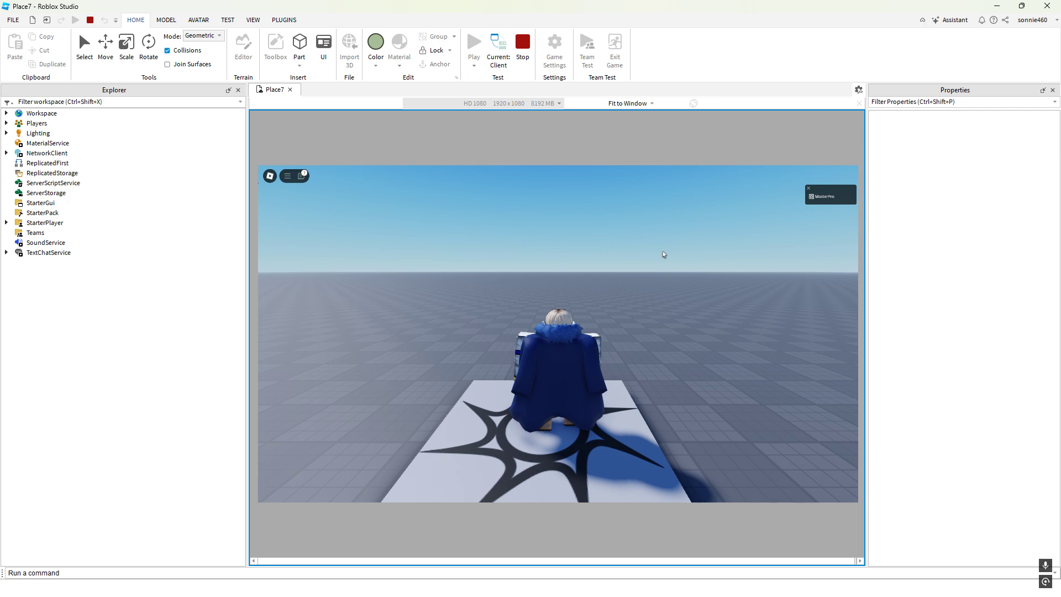
{"action": "key", "text": "Escape"}
{"action": "key", "text": "r"}
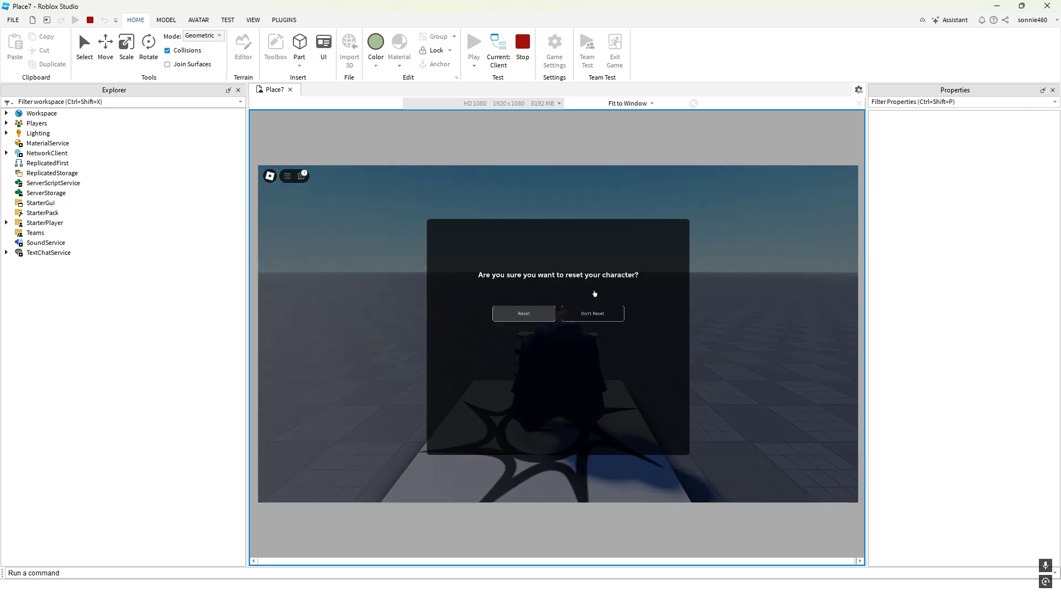
{"action": "left_click", "coordinate": [516, 313]}
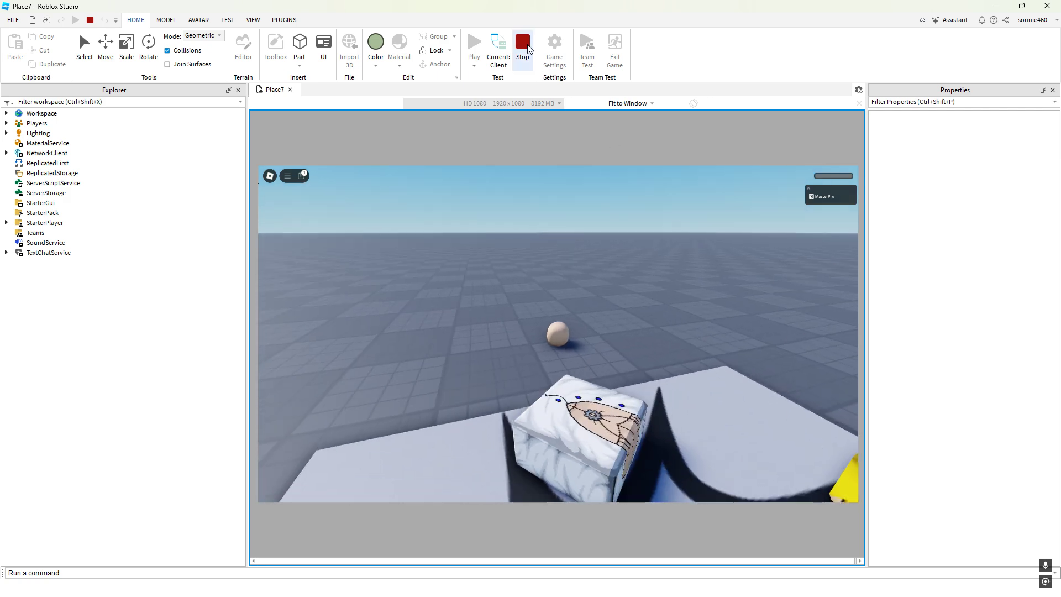
{"action": "left_click", "coordinate": [527, 48]}
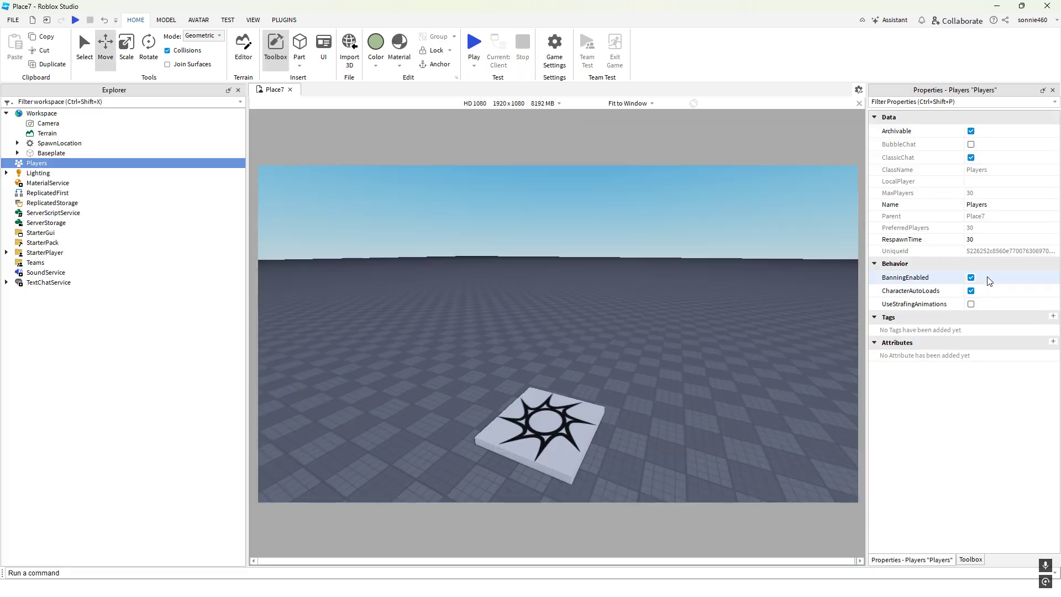
Set the Players service's RespawnTime to 3
{"action": "left_click", "coordinate": [981, 250]}
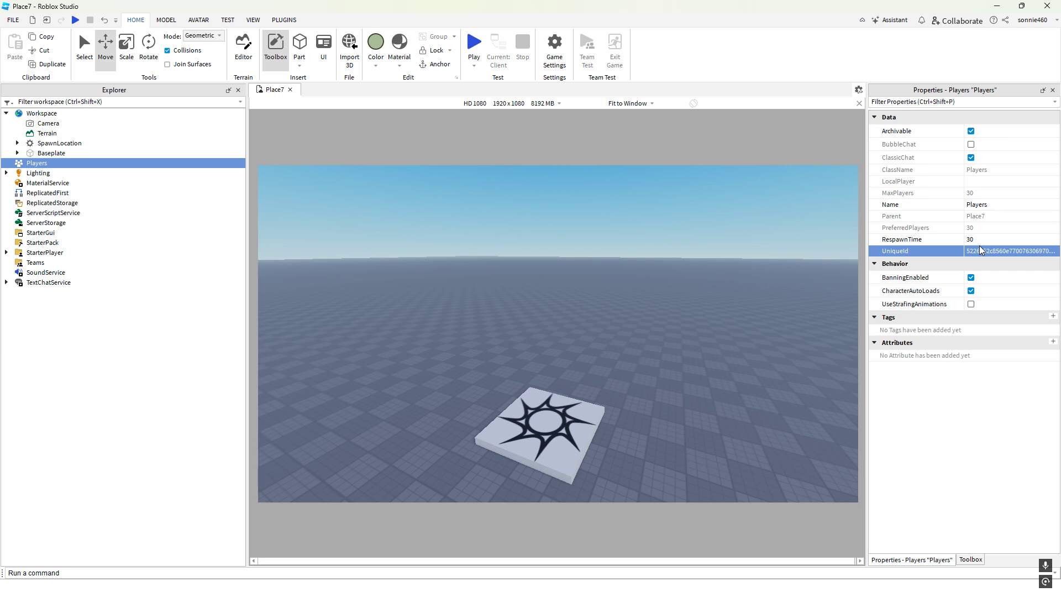
{"action": "left_click", "coordinate": [983, 240]}
{"action": "type", "text": "3"}
{"action": "key", "text": "Return"}
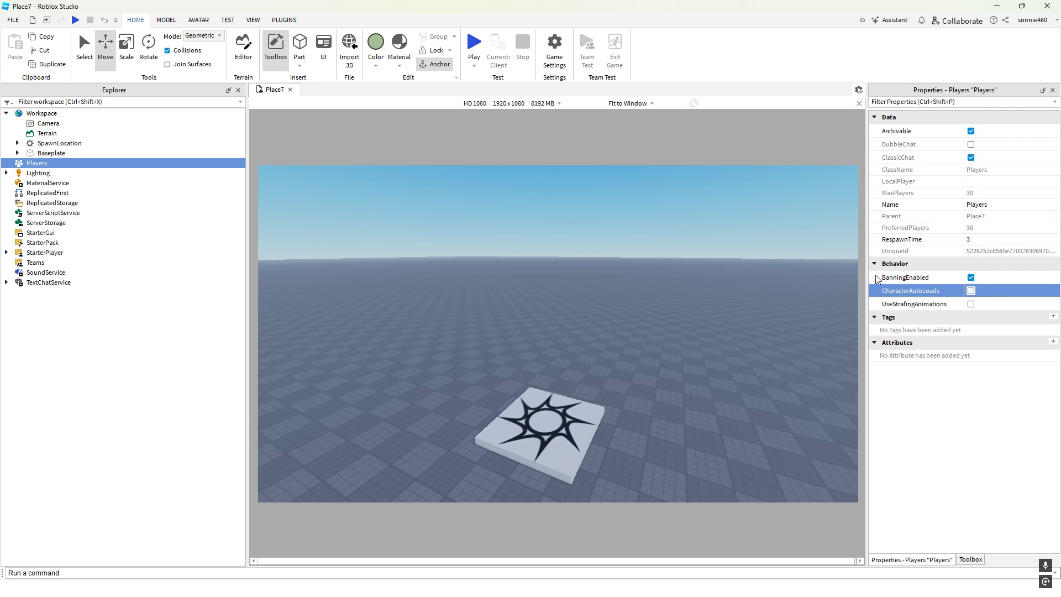
Run a play test with CharacterAutoLoads off, stop it, and enable CharacterAutoLoads again on the Players service
{"action": "left_click", "coordinate": [477, 43]}
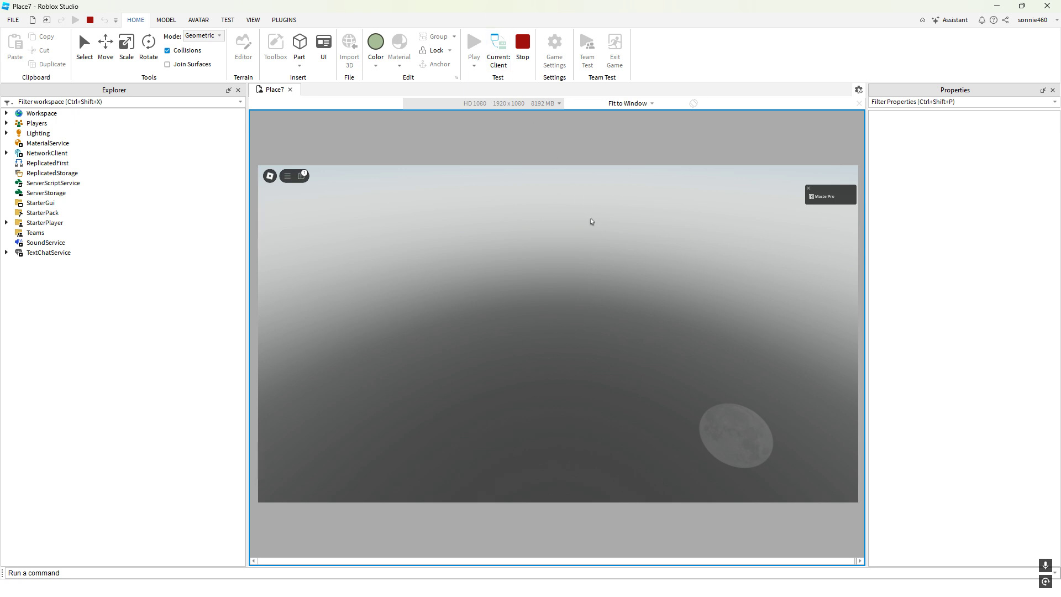
{"action": "left_click", "coordinate": [526, 52]}
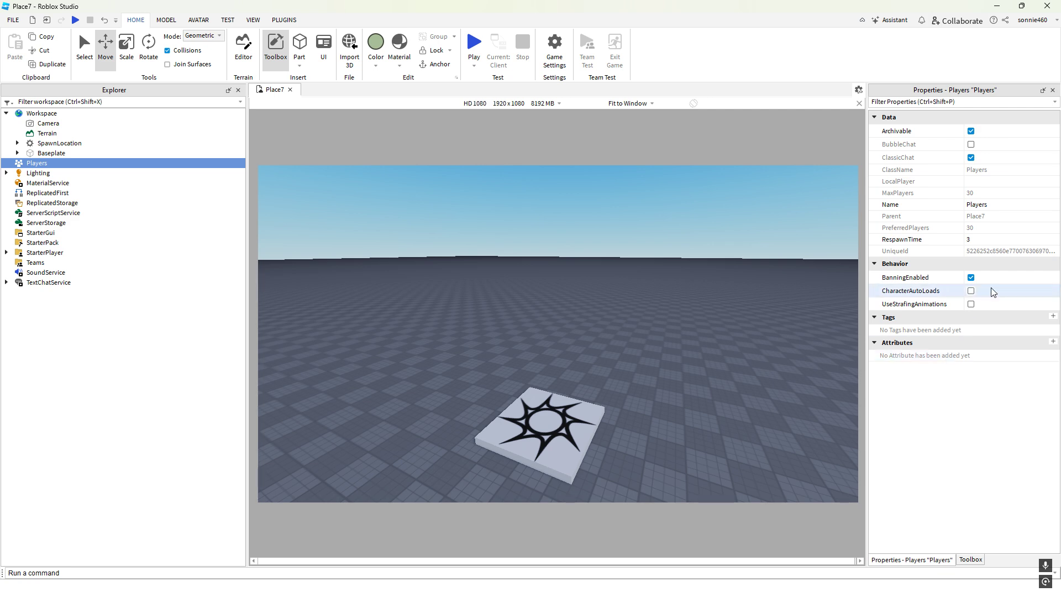
{"action": "left_click", "coordinate": [987, 292]}
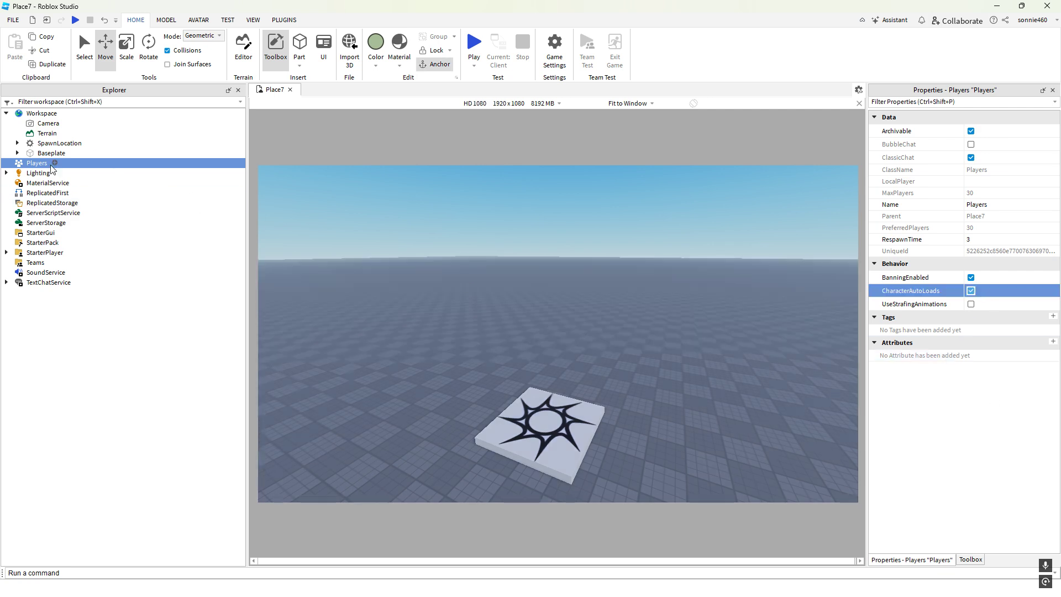
View the Lighting service's properties, collapse the Workspace, and open the list of objects that can be inserted into it
{"action": "left_click", "coordinate": [35, 173]}
{"action": "left_click", "coordinate": [7, 113]}
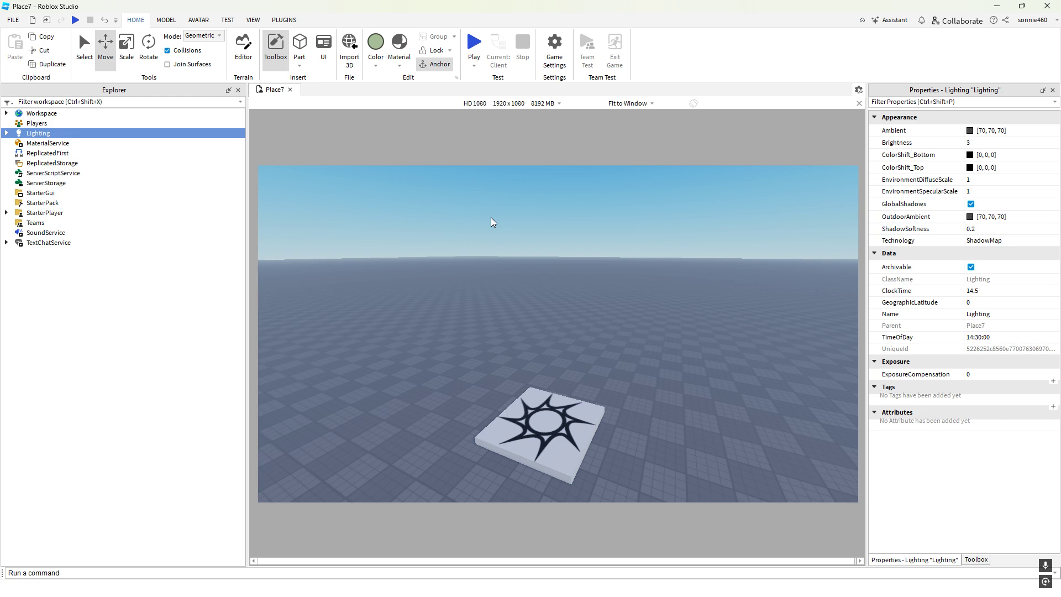
{"action": "left_click", "coordinate": [64, 113]}
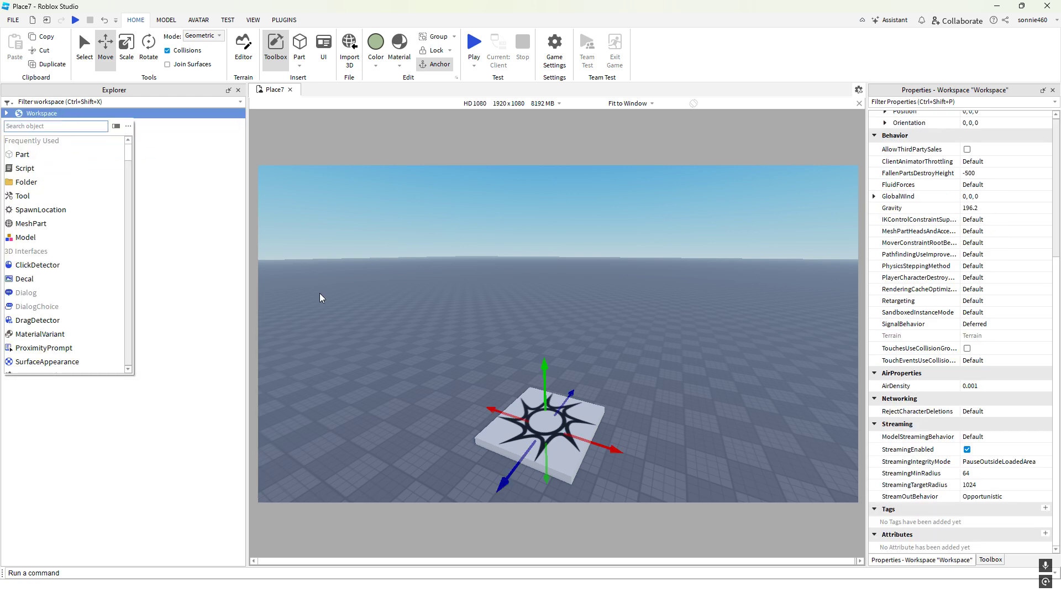
Search the objects insertable into the SpawnLocation for "poin" and "light", and close the list without adding anything
{"action": "left_click", "coordinate": [578, 413]}
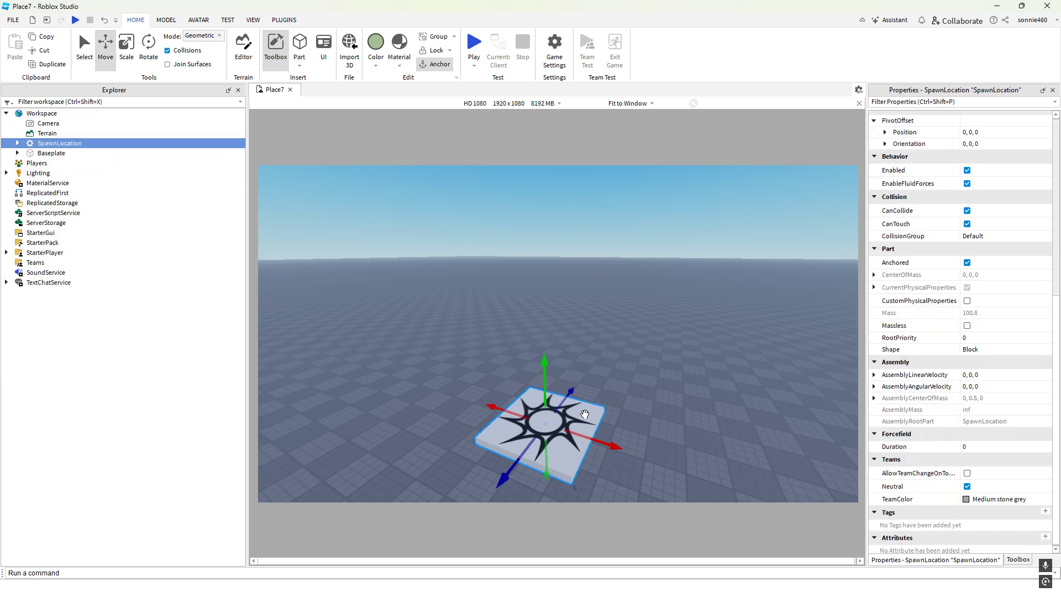
{"action": "left_click", "coordinate": [90, 143]}
{"action": "type", "text": "poin"}
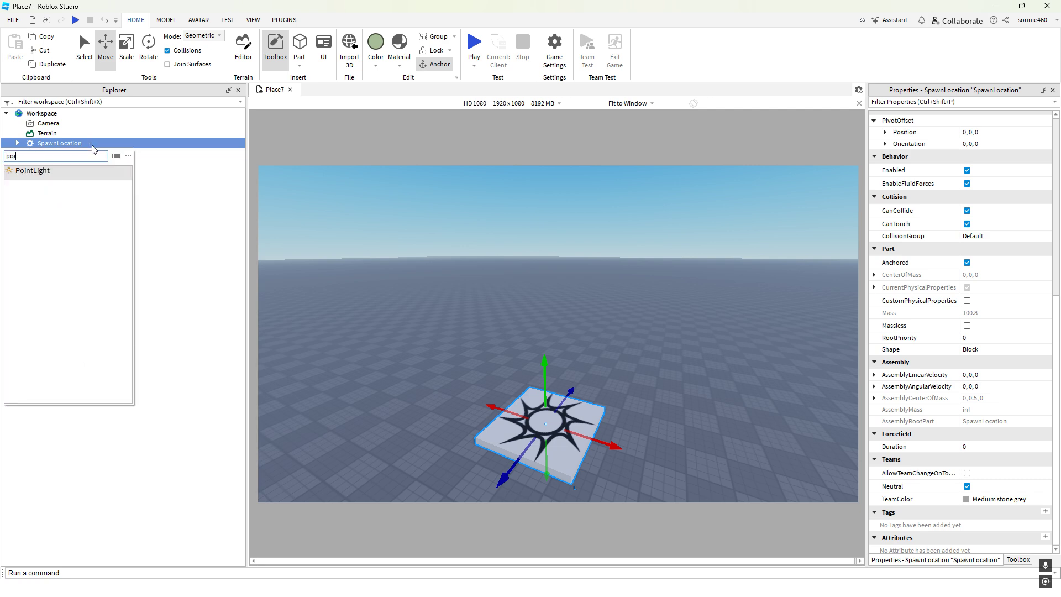
{"action": "key", "text": "BackSpace"}
{"action": "key", "text": "BackSpace"}
{"action": "key", "text": "BackSpace"}
{"action": "key", "text": "BackSpace"}
{"action": "type", "text": "light"}
{"action": "left_click", "coordinate": [188, 389]}
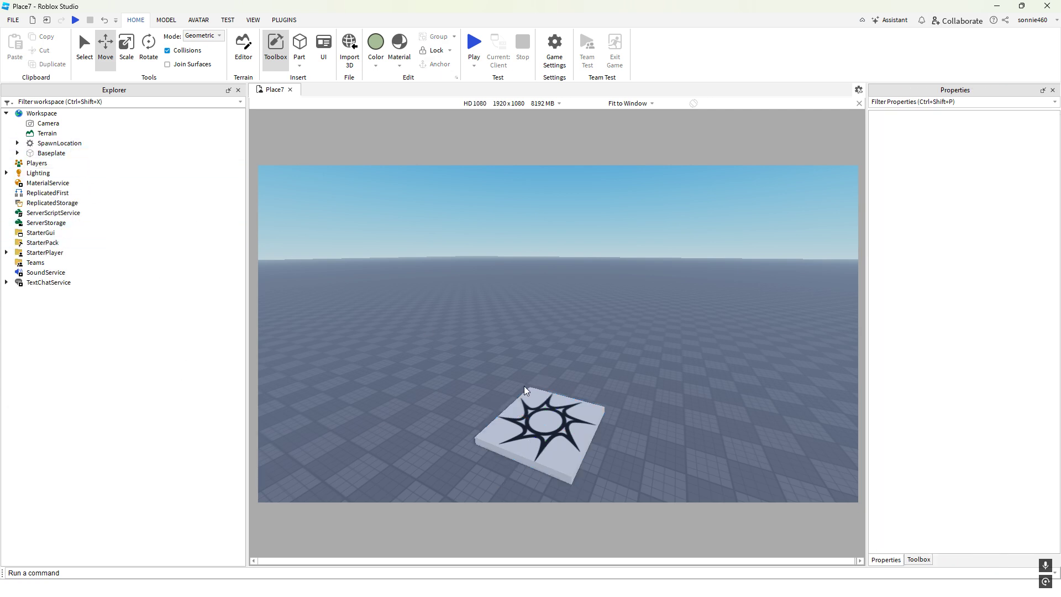
Try black [0,0,0] as the Lighting service's Ambient colour, and cancel the colour change
{"action": "left_click", "coordinate": [33, 173]}
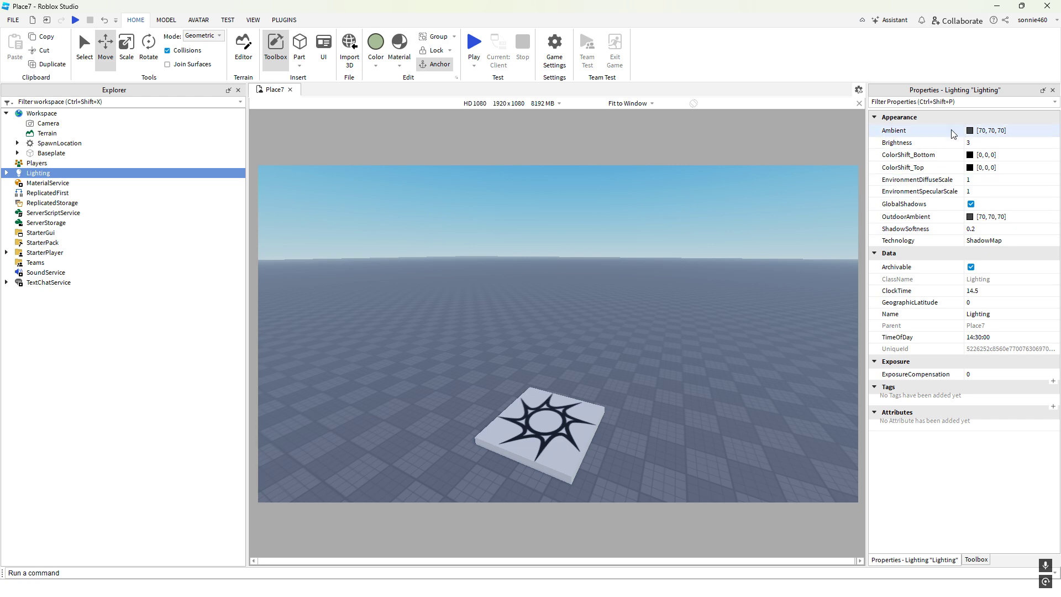
{"action": "left_click", "coordinate": [971, 130]}
{"action": "left_click_drag", "start_coordinate": [598, 185], "coordinate": [881, 239]}
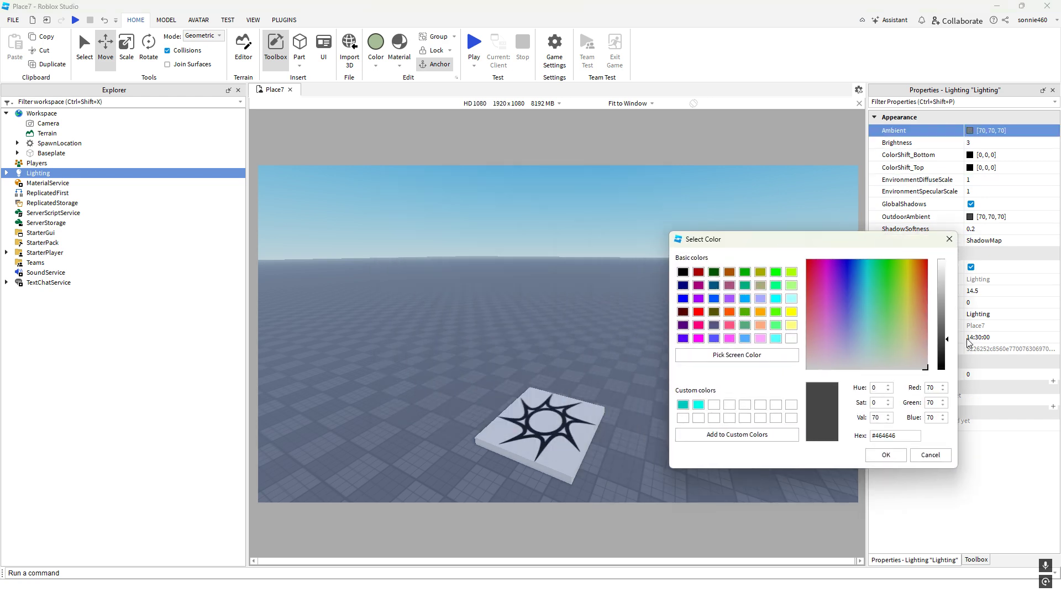
{"action": "left_click_drag", "start_coordinate": [948, 339], "coordinate": [942, 420]}
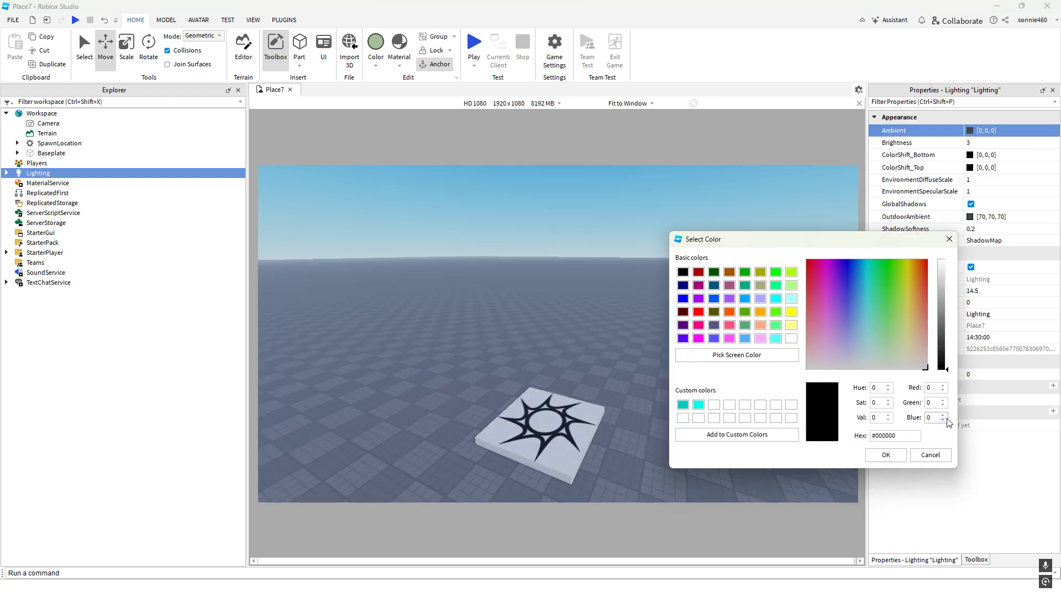
{"action": "left_click", "coordinate": [930, 455]}
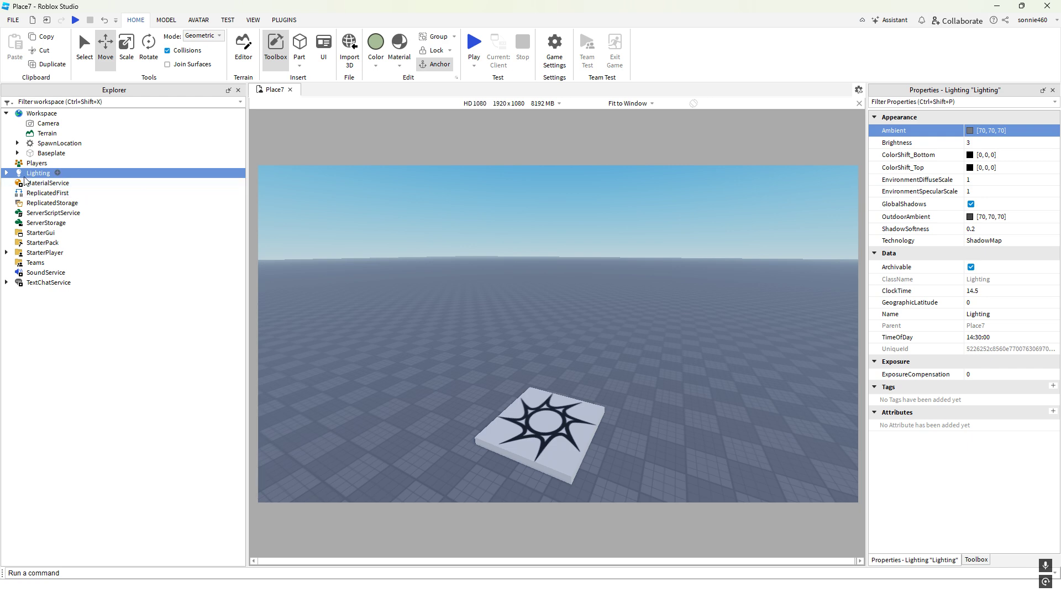
Look at the objects inside Lighting, and go through MaterialService's Data and Material Overrides properties
{"action": "left_click", "coordinate": [7, 175]}
{"action": "left_click", "coordinate": [7, 173]}
{"action": "left_click", "coordinate": [48, 183]}
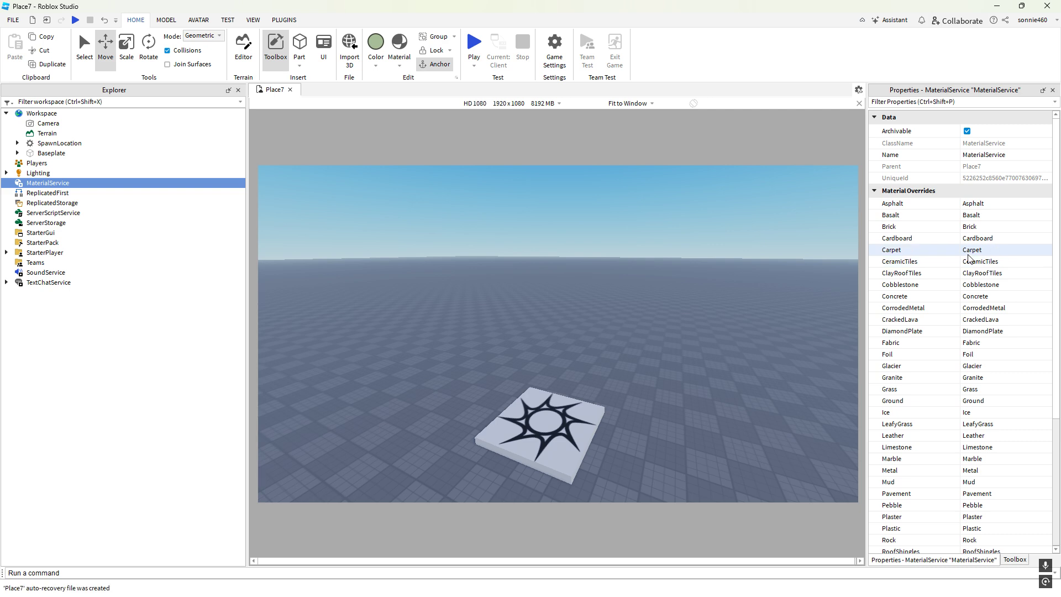
{"action": "scroll", "coordinate": [974, 266], "scroll_direction": "down", "scroll_amount": 5}
{"action": "scroll", "coordinate": [973, 263], "scroll_direction": "up", "scroll_amount": 5}
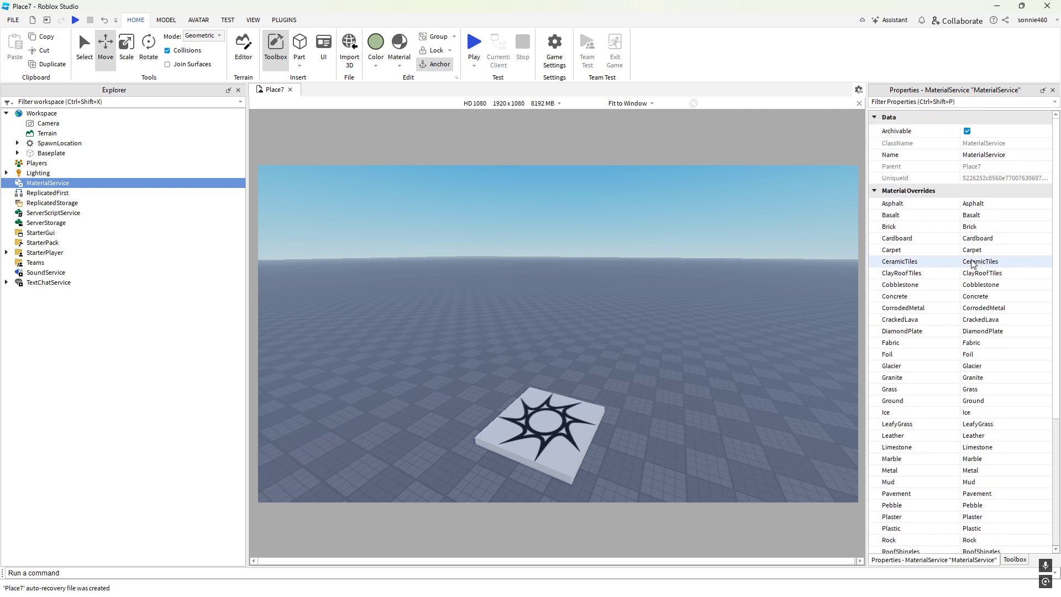
View the properties of ReplicatedFirst and ReplicatedStorage, clearing the selection after each
{"action": "left_click", "coordinate": [49, 194]}
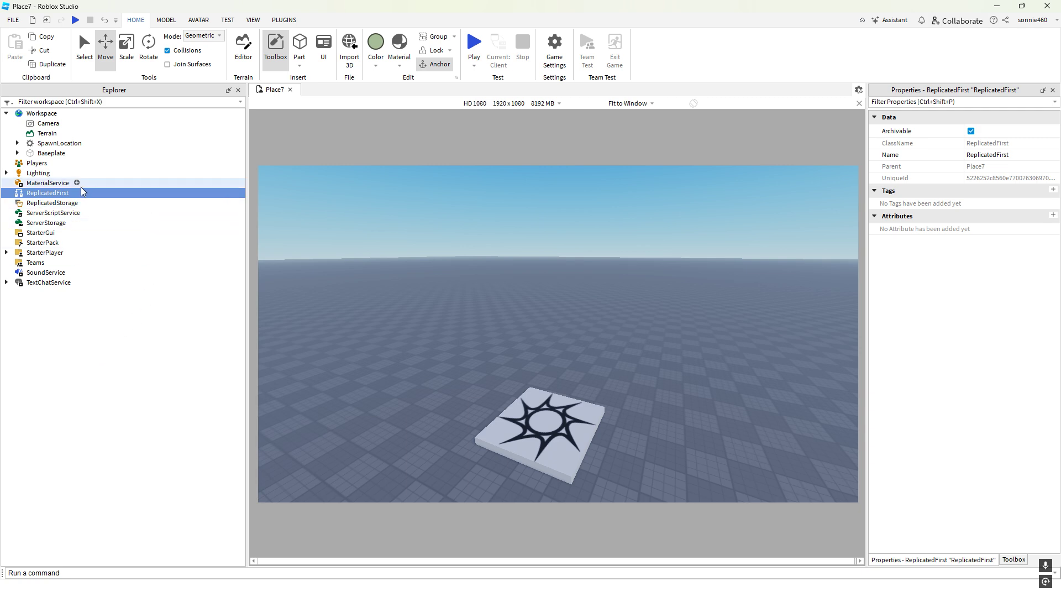
{"action": "left_click", "coordinate": [84, 346]}
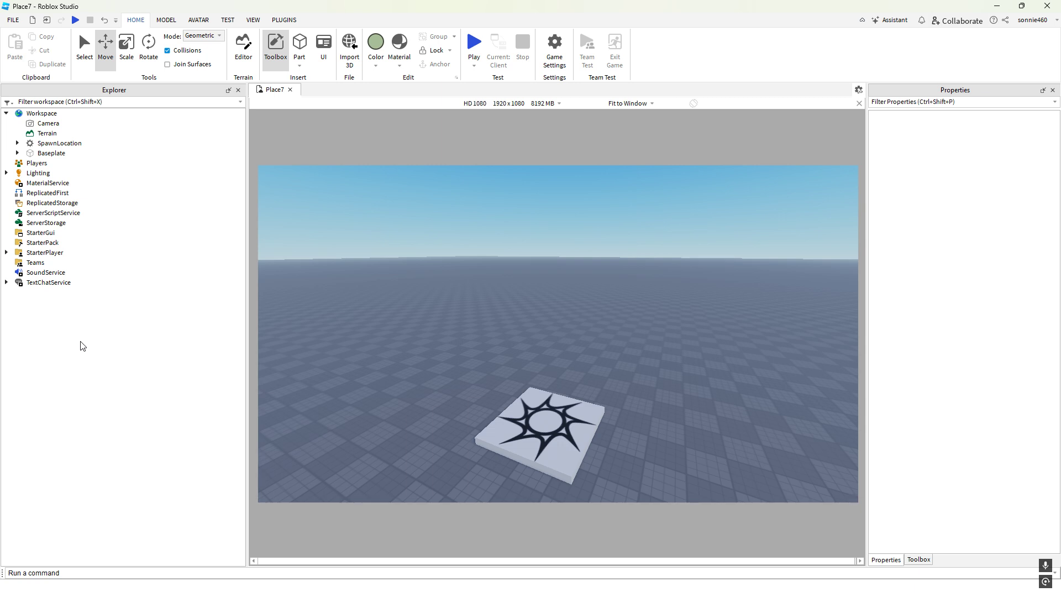
{"action": "left_click", "coordinate": [50, 203]}
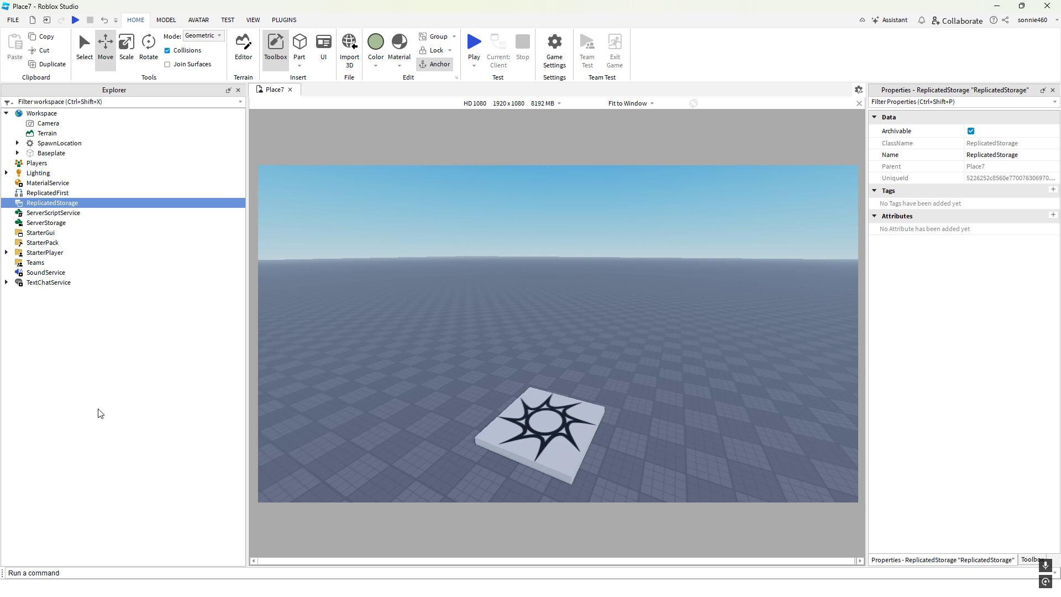
{"action": "left_click", "coordinate": [100, 413]}
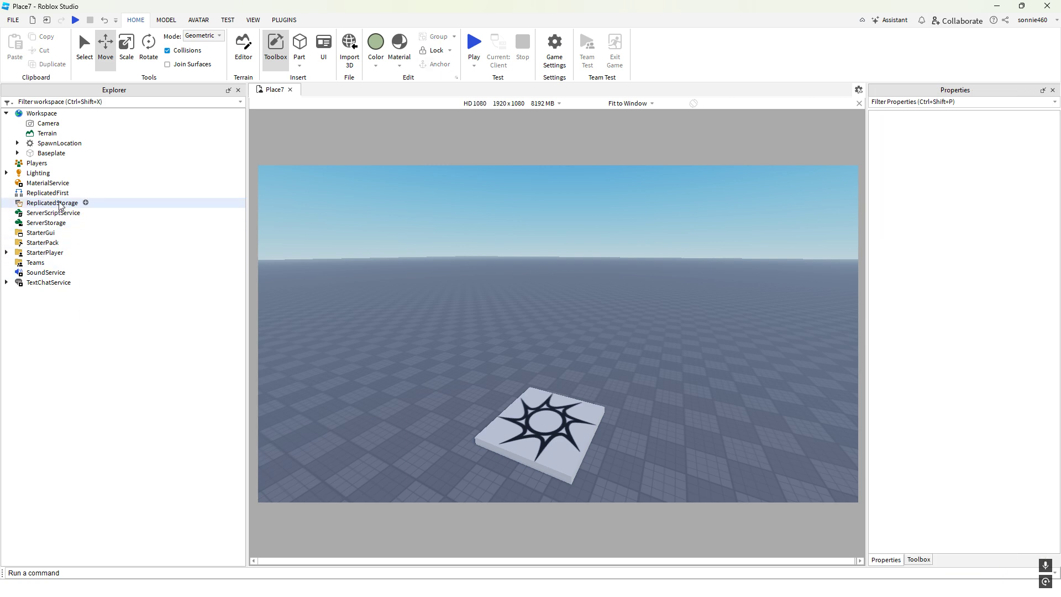
Browse the objects that can be inserted into ReplicatedStorage, and add a Decal to it
{"action": "left_click", "coordinate": [81, 203]}
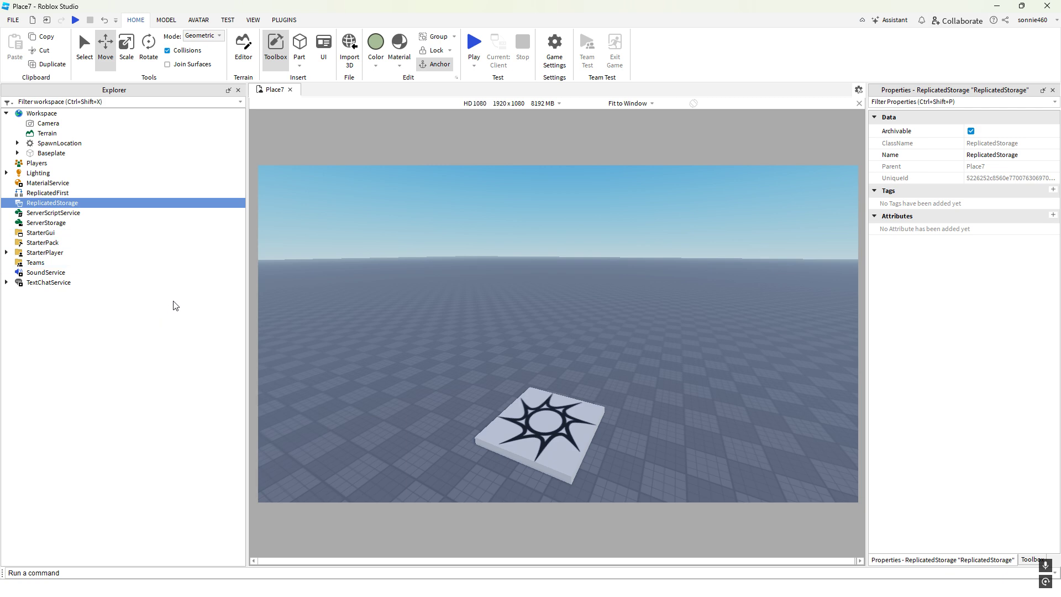
{"action": "left_click", "coordinate": [86, 204]}
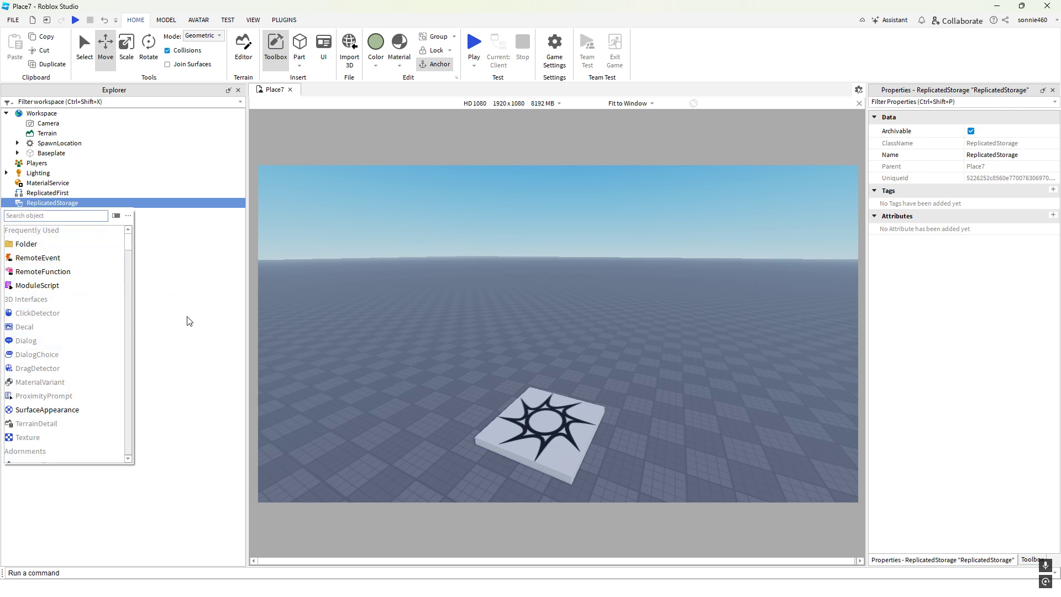
{"action": "scroll", "coordinate": [94, 337], "scroll_direction": "down", "scroll_amount": 4}
{"action": "scroll", "coordinate": [89, 335], "scroll_direction": "up", "scroll_amount": 4}
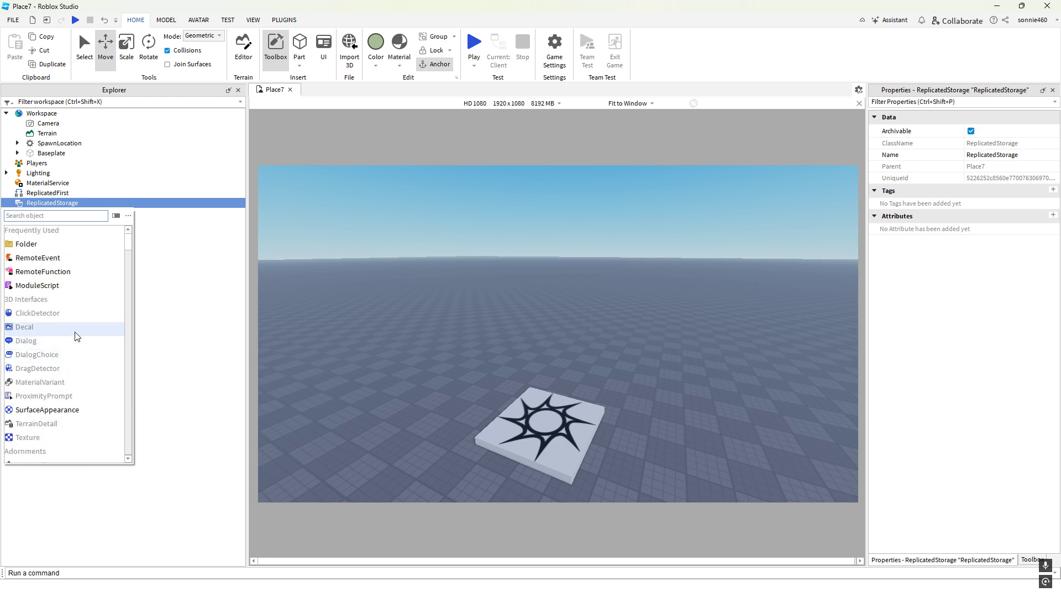
{"action": "left_click", "coordinate": [76, 333]}
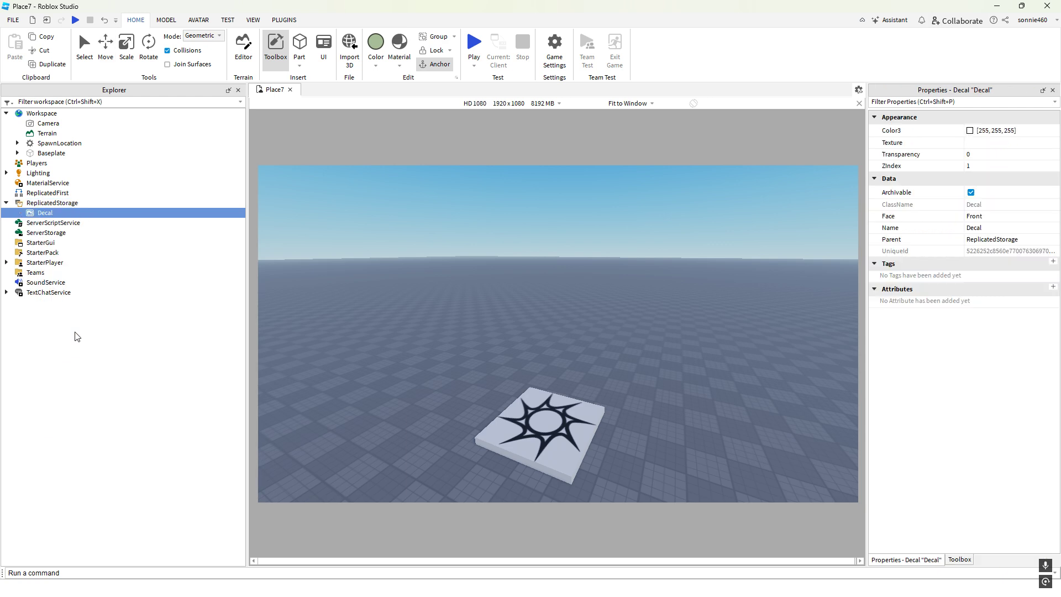
Delete the Decal from ReplicatedStorage
{"action": "left_click", "coordinate": [126, 317]}
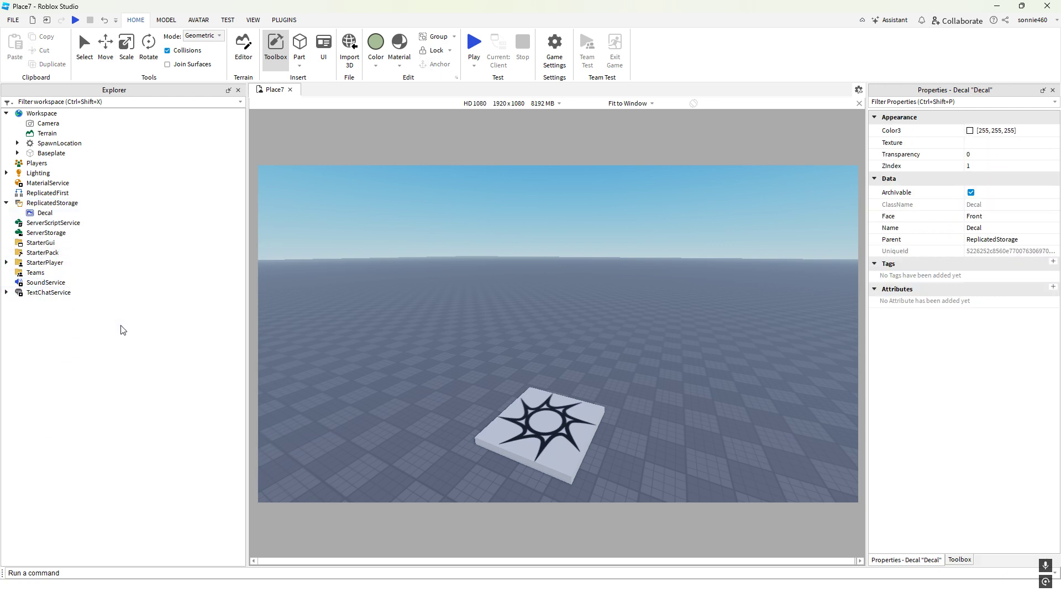
{"action": "left_click", "coordinate": [46, 213]}
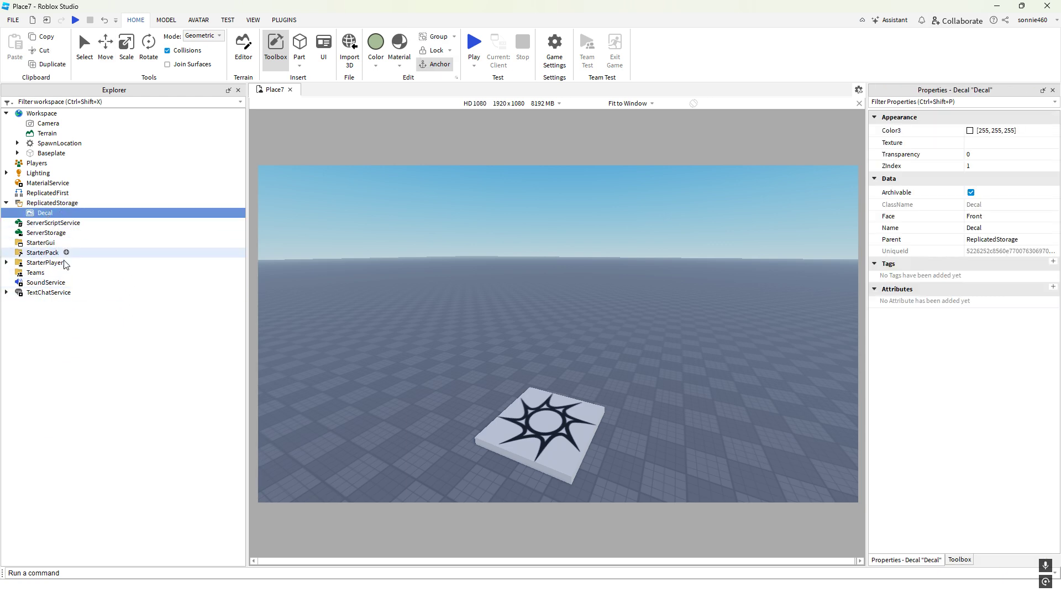
{"action": "key", "text": "Delete"}
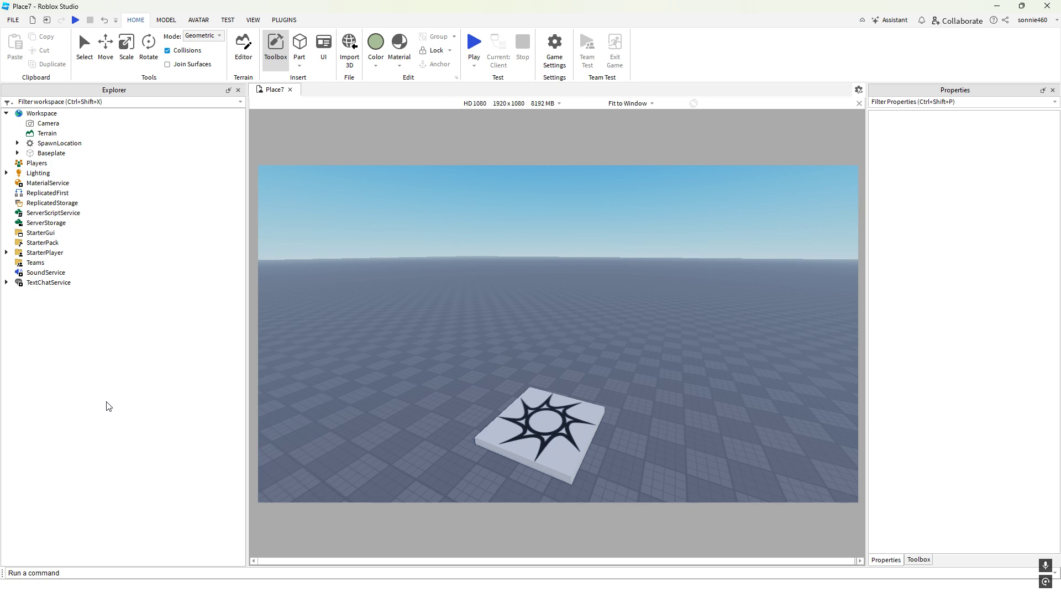
View ServerScriptService's properties and search its insertable objects for "local", closing the list without adding anything
{"action": "left_click", "coordinate": [72, 215]}
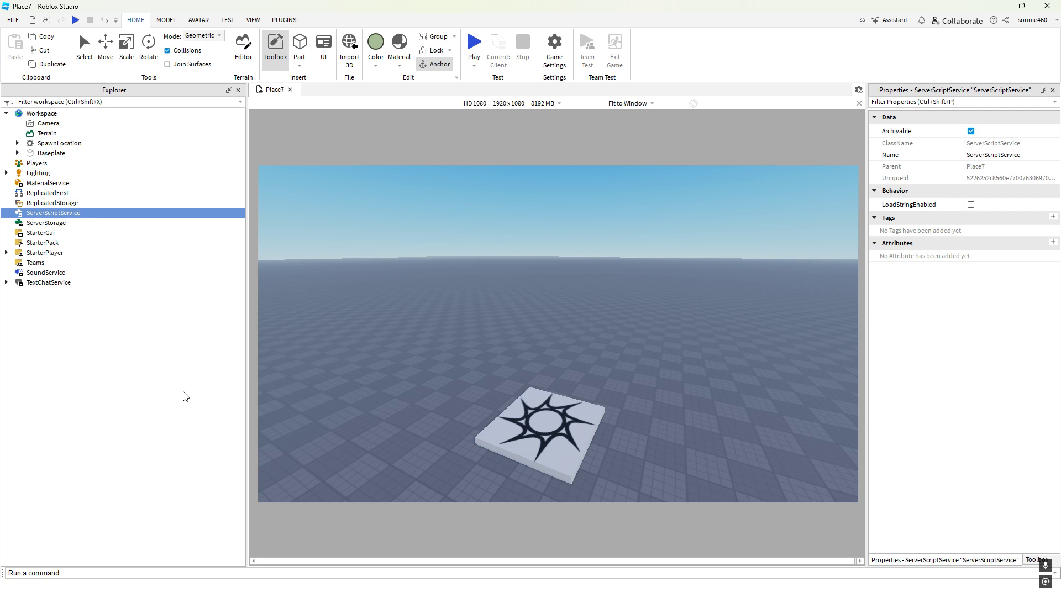
{"action": "left_click", "coordinate": [86, 213]}
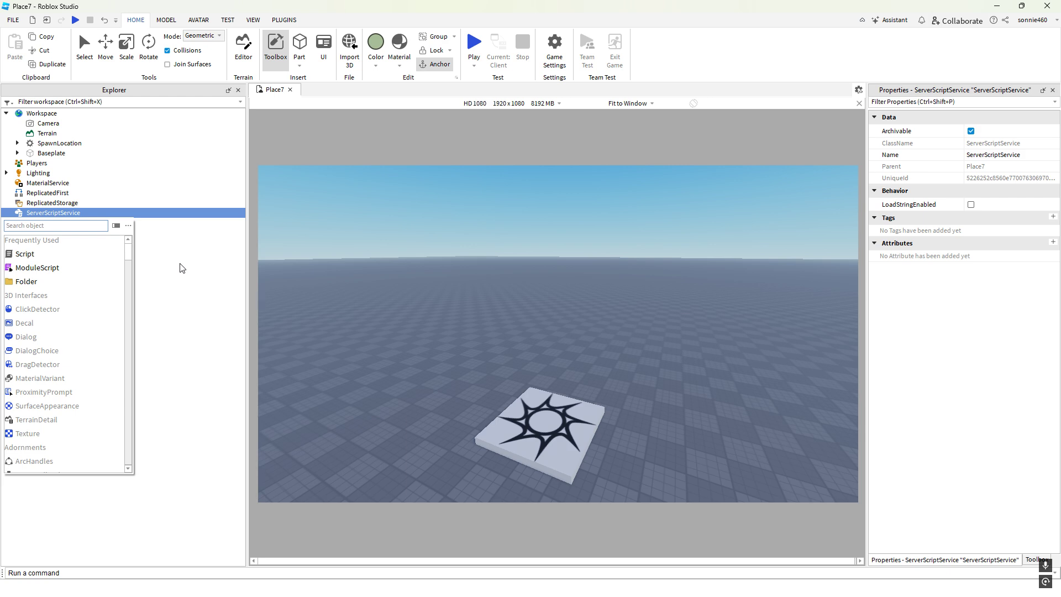
{"action": "type", "text": "local"}
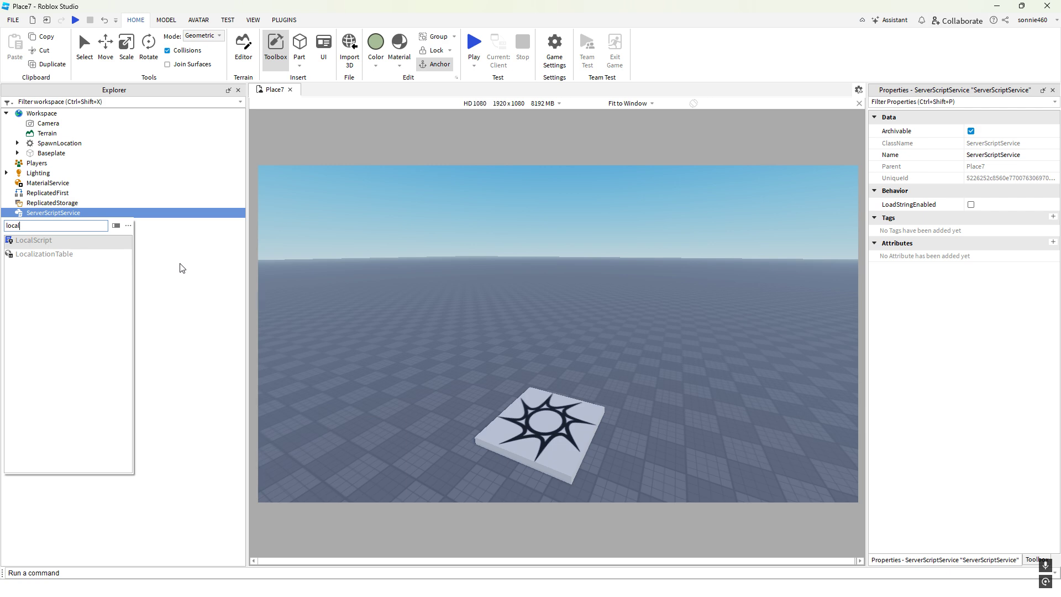
{"action": "key", "text": "BackSpace"}
{"action": "key", "text": "BackSpace"}
{"action": "key", "text": "BackSpace"}
{"action": "key", "text": "BackSpace"}
{"action": "key", "text": "BackSpace"}
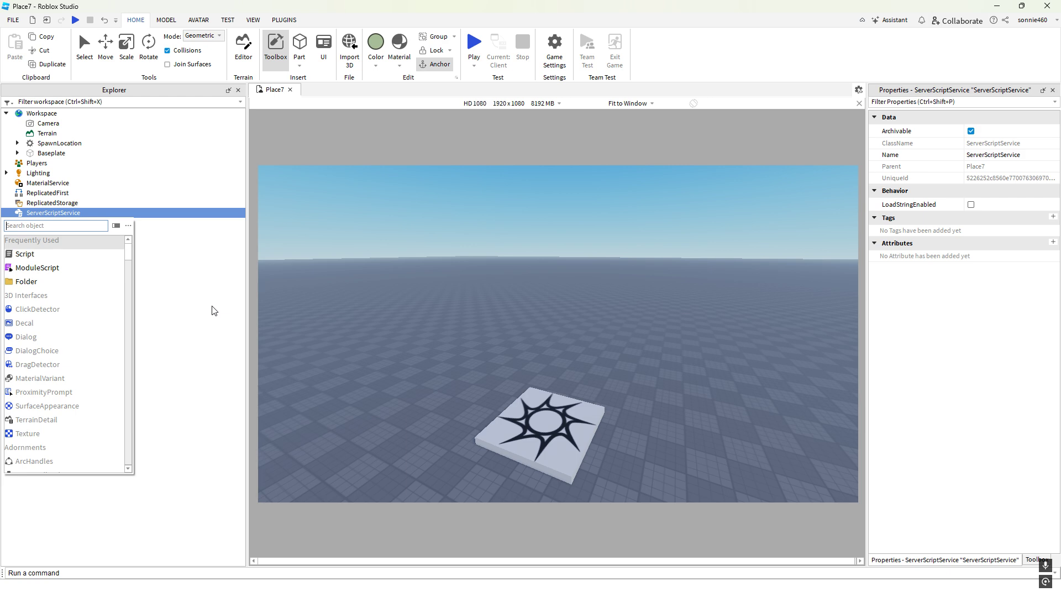
{"action": "left_click", "coordinate": [236, 337]}
Compare the properties of ServerScriptService, ServerStorage and ReplicatedStorage, and clear the selection
{"action": "left_click", "coordinate": [72, 214]}
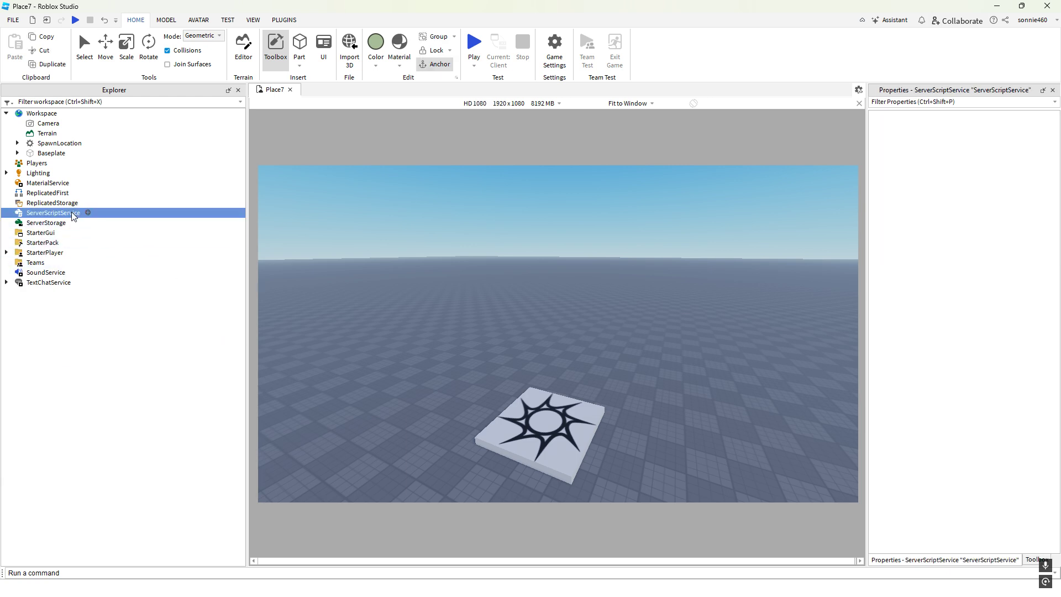
{"action": "left_click", "coordinate": [58, 224]}
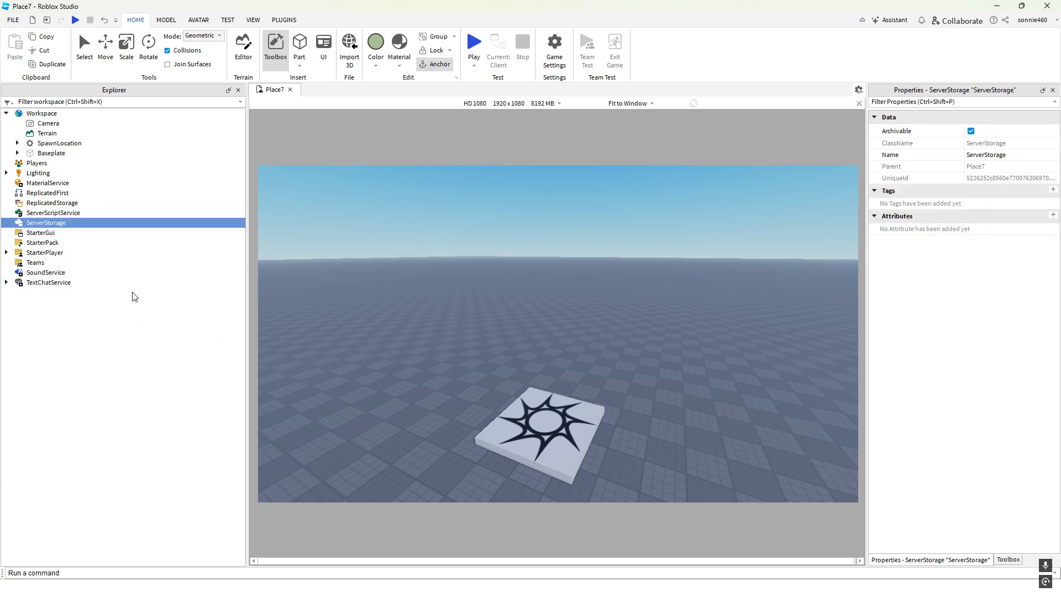
{"action": "left_click", "coordinate": [65, 215]}
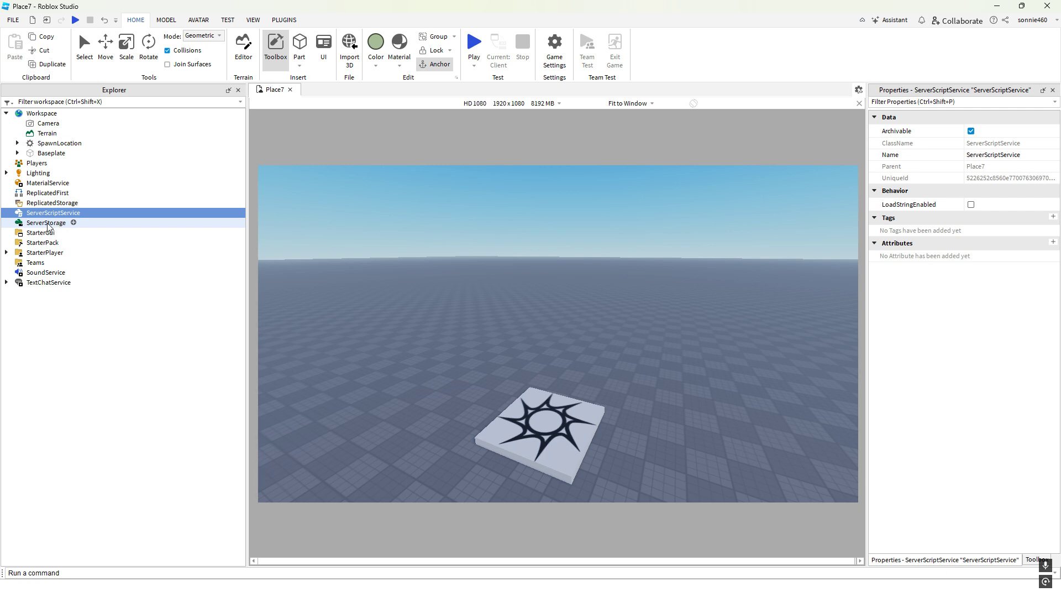
{"action": "left_click", "coordinate": [48, 224]}
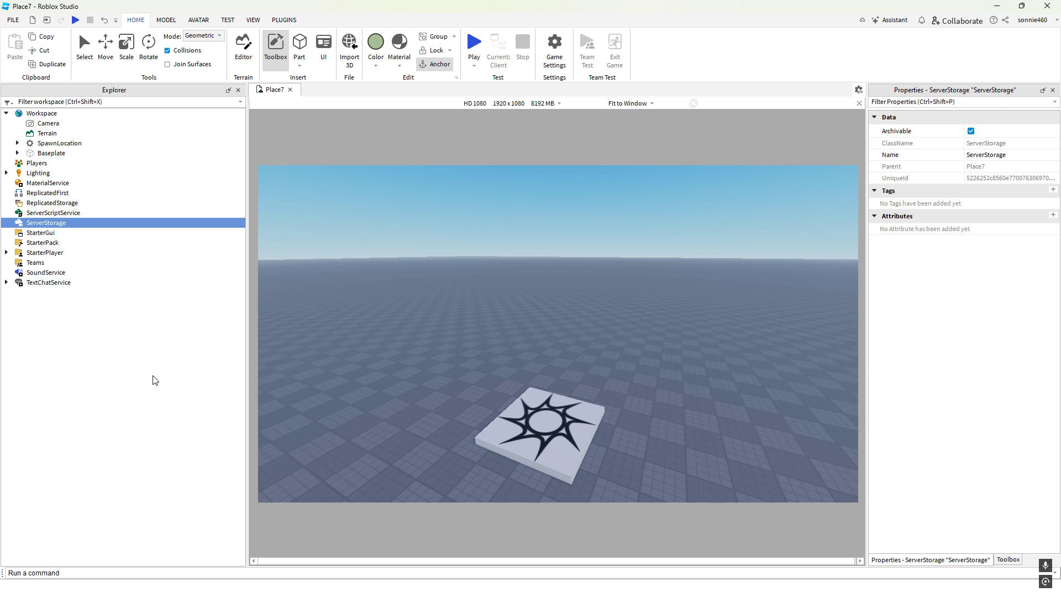
{"action": "left_click", "coordinate": [54, 203]}
{"action": "left_click", "coordinate": [47, 223]}
{"action": "left_click", "coordinate": [130, 381]}
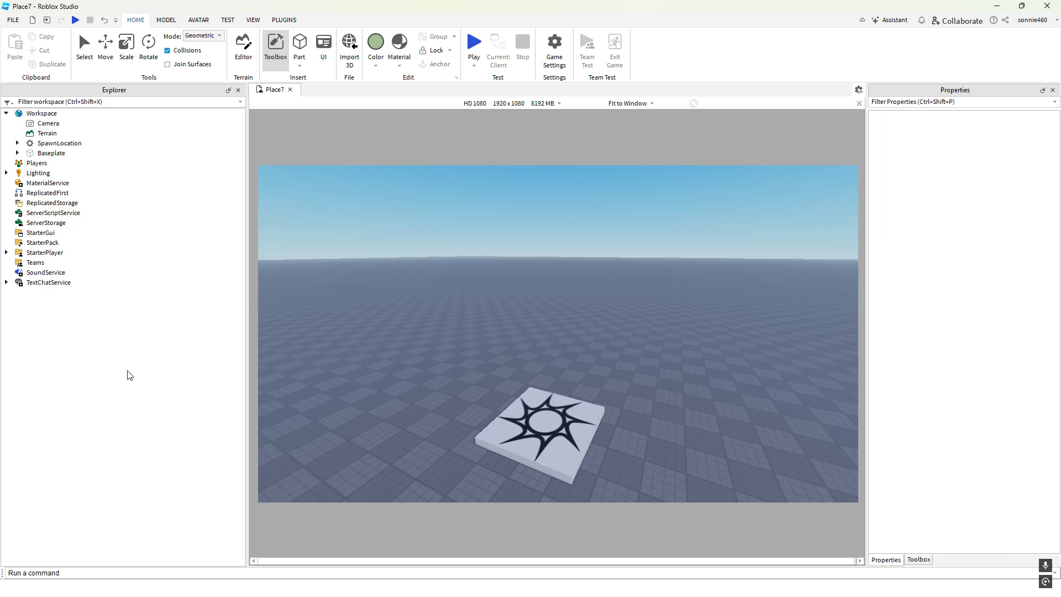
Go back over the ServerStorage and ReplicatedStorage properties, finishing with ServerStorage selected
{"action": "left_click", "coordinate": [96, 223]}
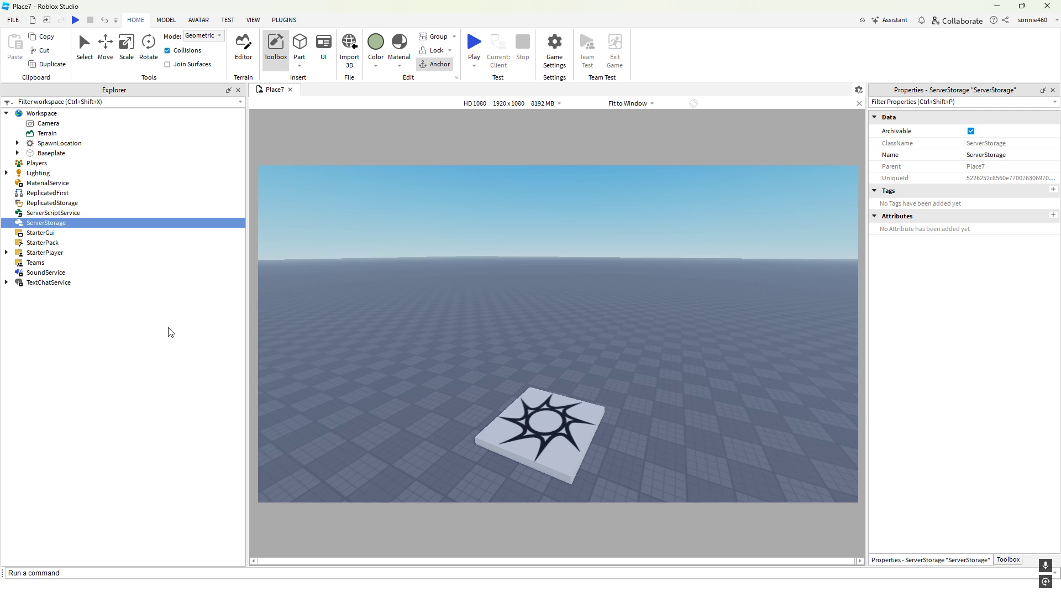
{"action": "left_click", "coordinate": [170, 331]}
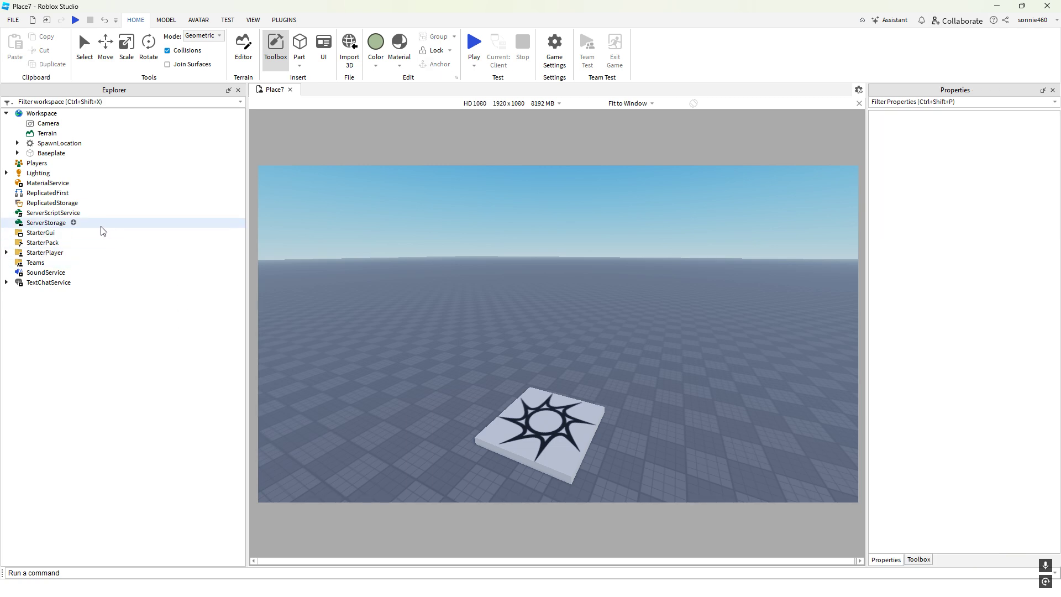
{"action": "left_click", "coordinate": [119, 203]}
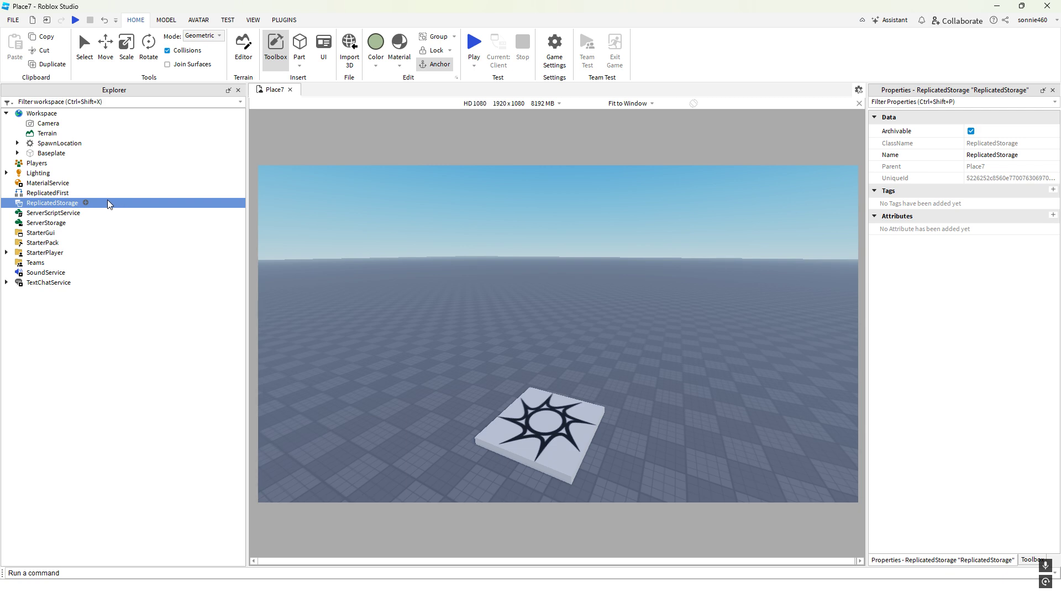
{"action": "left_click", "coordinate": [111, 223]}
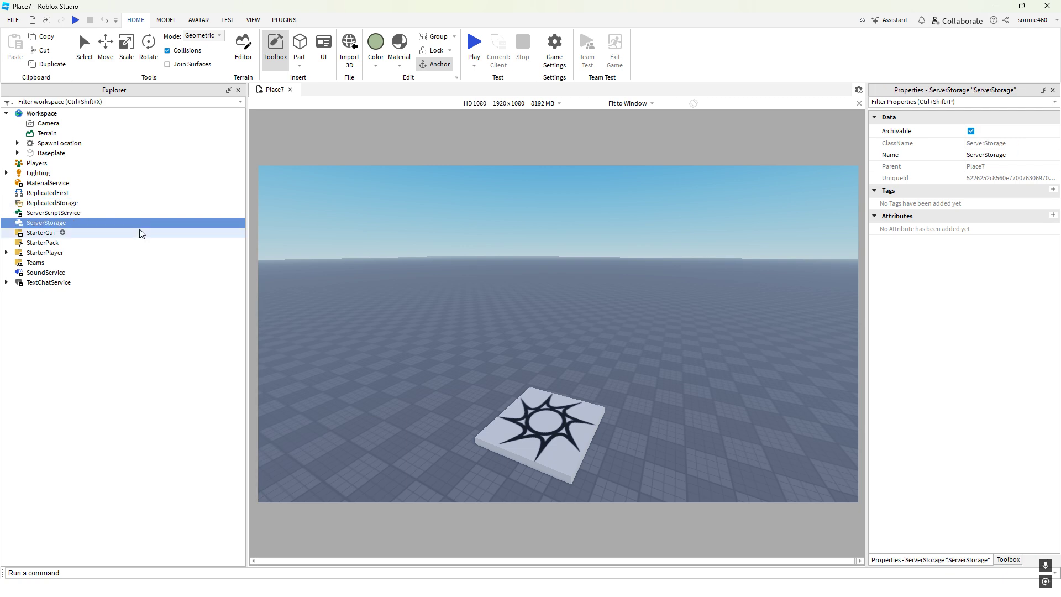
{"action": "left_click", "coordinate": [101, 331]}
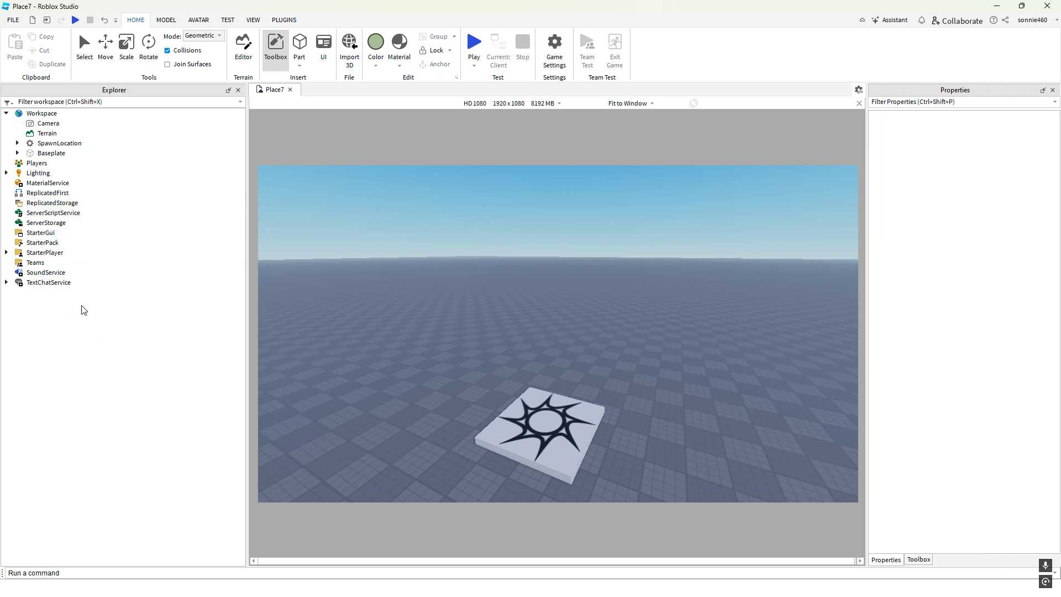
{"action": "left_click", "coordinate": [48, 223]}
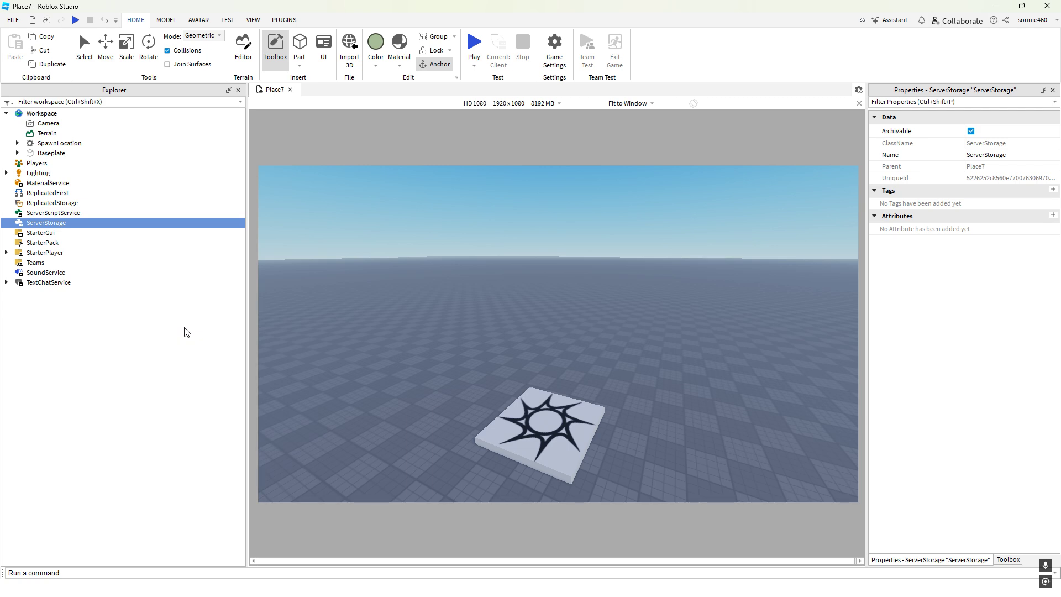
Insert the Car model from the Toolbox's Models category and accept the notice about its included scripts
{"action": "left_click", "coordinate": [1008, 560]}
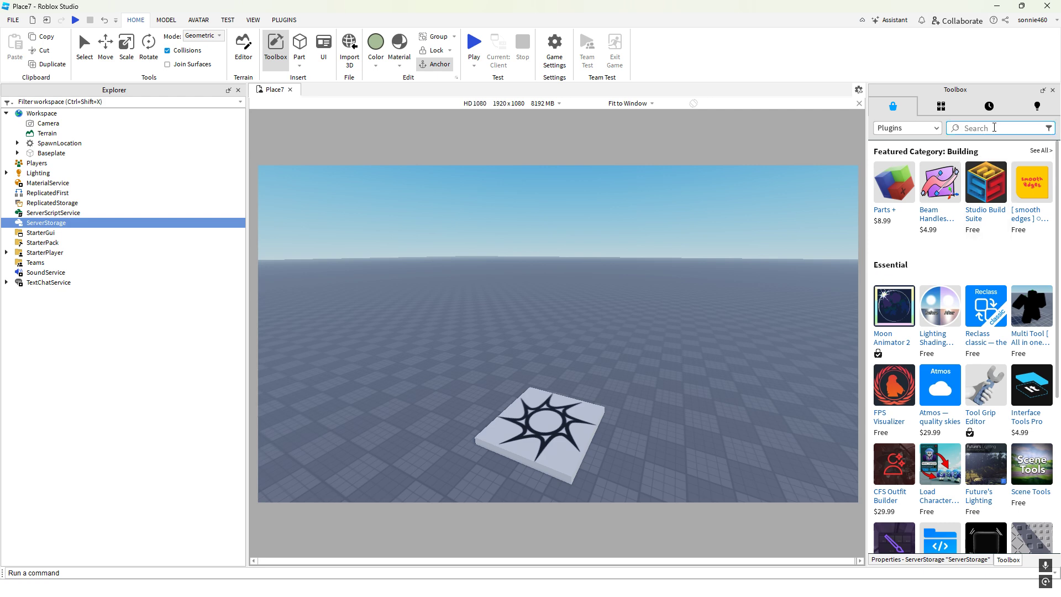
{"action": "left_click", "coordinate": [928, 127]}
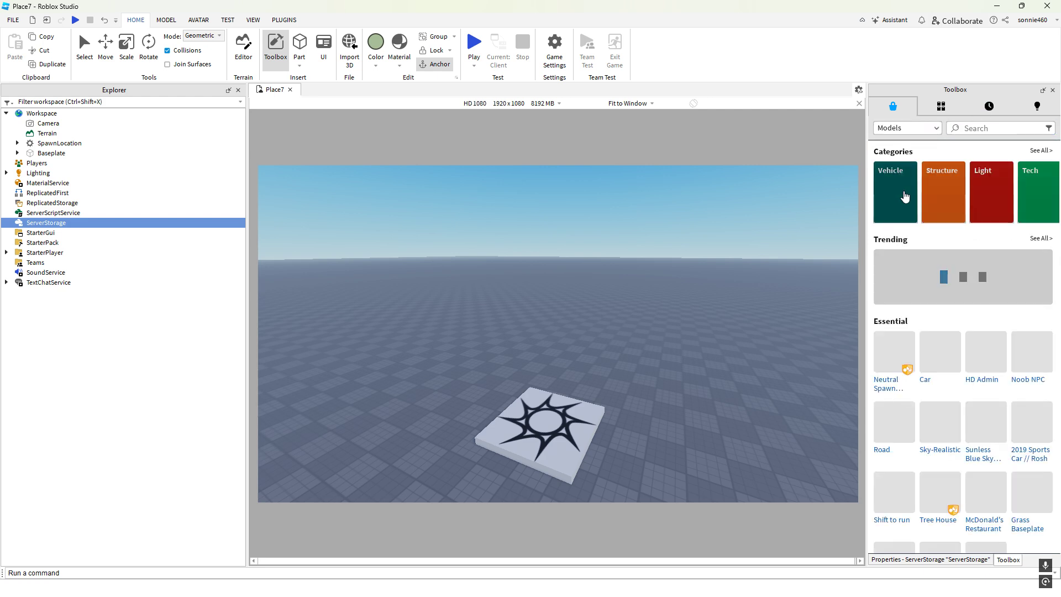
{"action": "left_click", "coordinate": [933, 382]}
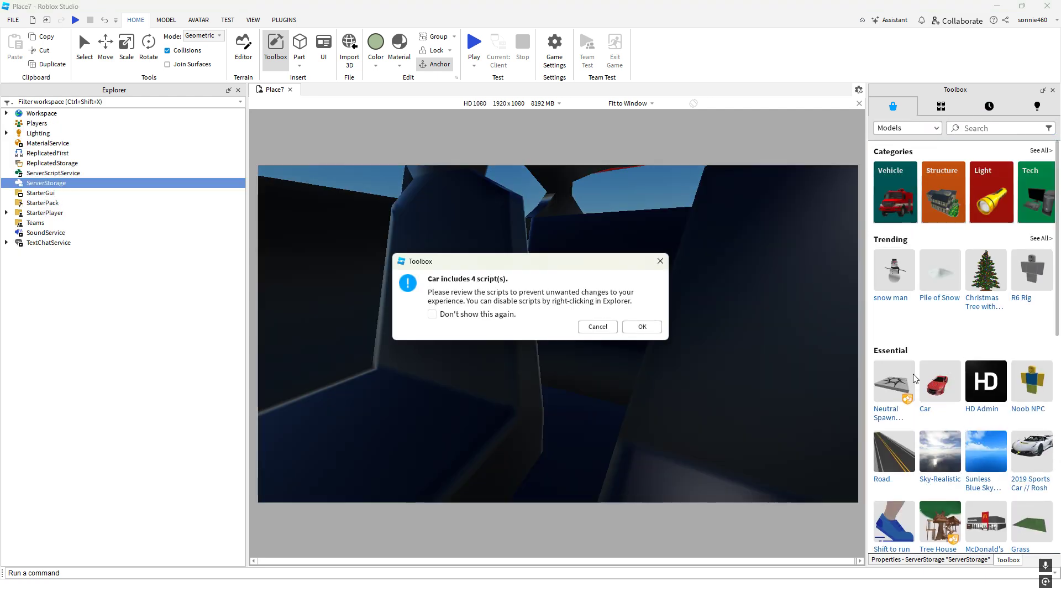
{"action": "left_click", "coordinate": [640, 328]}
Lower the Car by about 17.4 studs with the Move tool so that it sits on the baseplate
{"action": "right_click_drag", "start_coordinate": [684, 337], "coordinate": [570, 307]}
{"action": "left_click", "coordinate": [105, 44]}
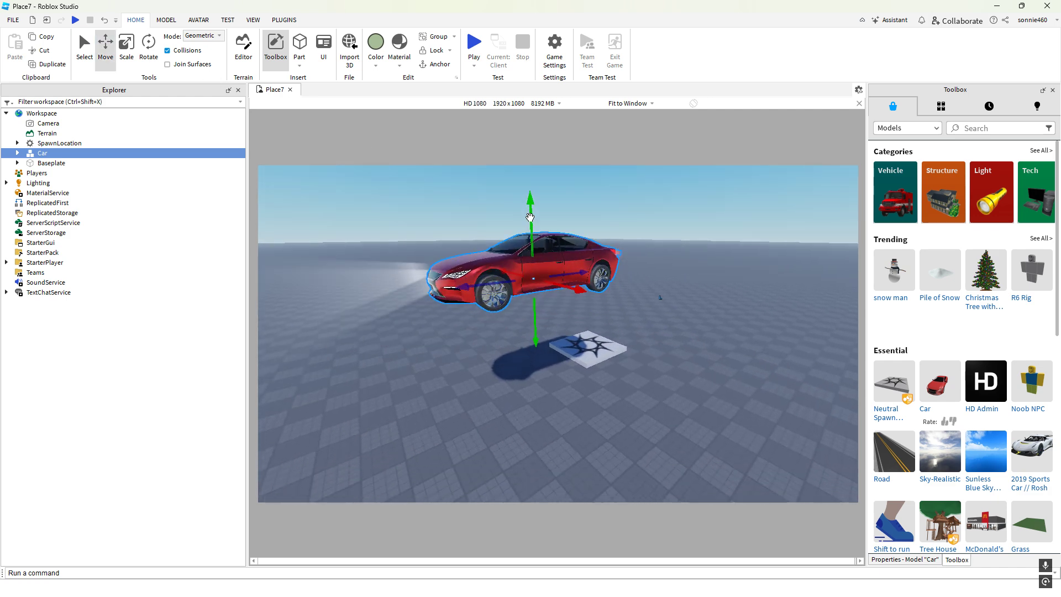
{"action": "left_click_drag", "start_coordinate": [534, 215], "coordinate": [533, 305]}
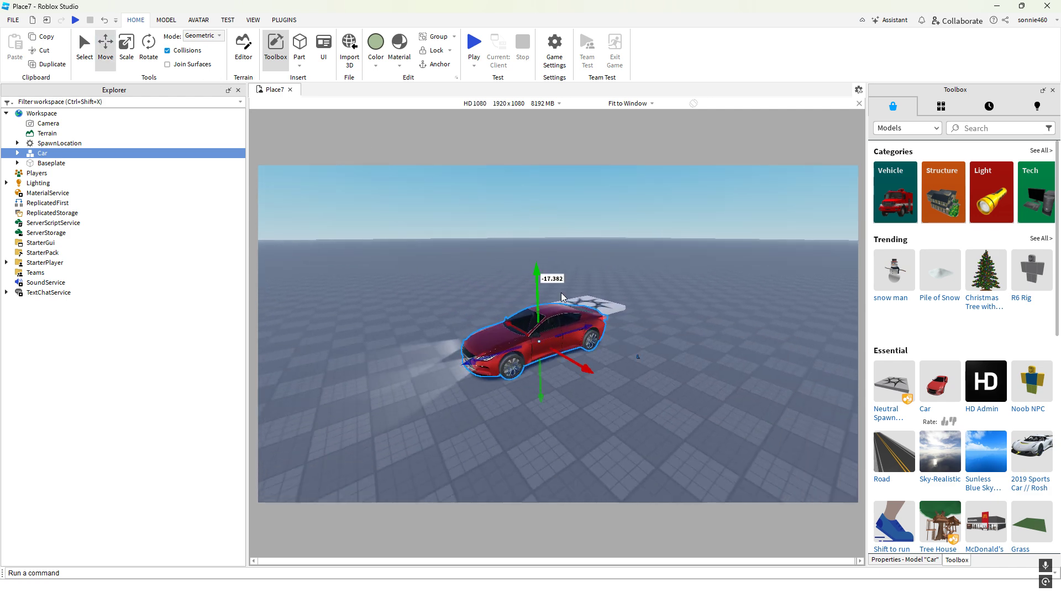
{"action": "key", "text": "w"}
{"action": "right_click_drag", "start_coordinate": [562, 297], "coordinate": [551, 305]}
{"action": "key", "text": "d"}
{"action": "left_click", "coordinate": [44, 164]}
{"action": "left_click", "coordinate": [43, 155]}
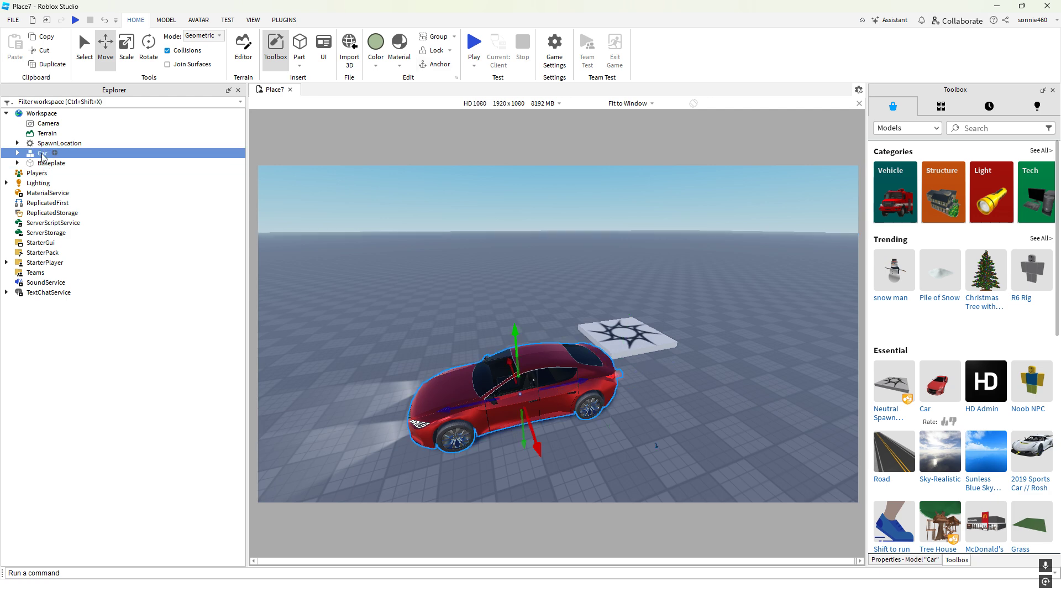
Move the Car about 47 studs back along its red axis, away from the spawn location
{"action": "left_click", "coordinate": [65, 223]}
{"action": "right_click_drag", "start_coordinate": [621, 410], "coordinate": [573, 389]}
{"action": "key", "text": "s"}
{"action": "left_click", "coordinate": [571, 389]}
{"action": "left_click_drag", "start_coordinate": [561, 388], "coordinate": [522, 319]}
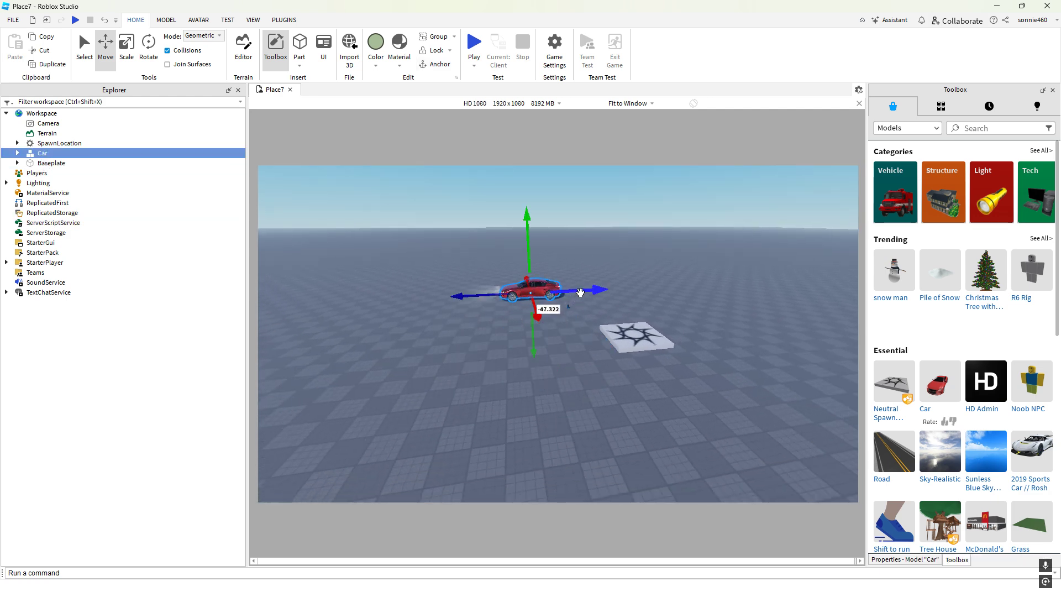
Duplicate the Car and move the copy along its blue axis to the other side of the spawn location
{"action": "key", "text": "ctrl+d"}
{"action": "left_click_drag", "start_coordinate": [577, 292], "coordinate": [763, 271]}
{"action": "left_click_drag", "start_coordinate": [718, 233], "coordinate": [806, 338]}
{"action": "key", "text": "d"}
{"action": "right_click_drag", "start_coordinate": [691, 389], "coordinate": [691, 389]}
{"action": "left_click", "coordinate": [678, 386]}
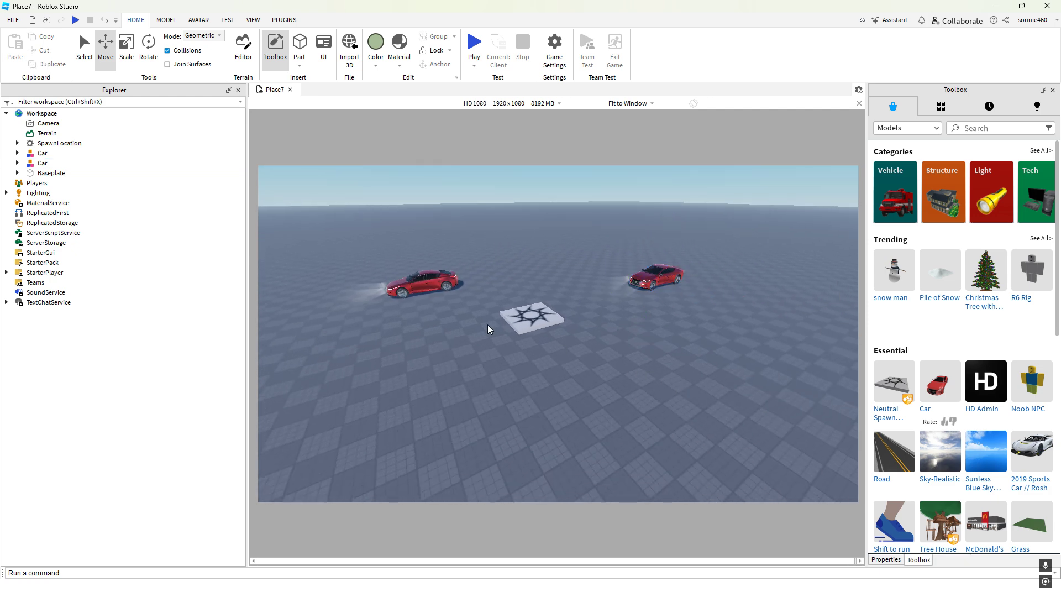
Paste a copy of the first Workspace Car into ServerStorage, and clear the selection
{"action": "left_click", "coordinate": [445, 284]}
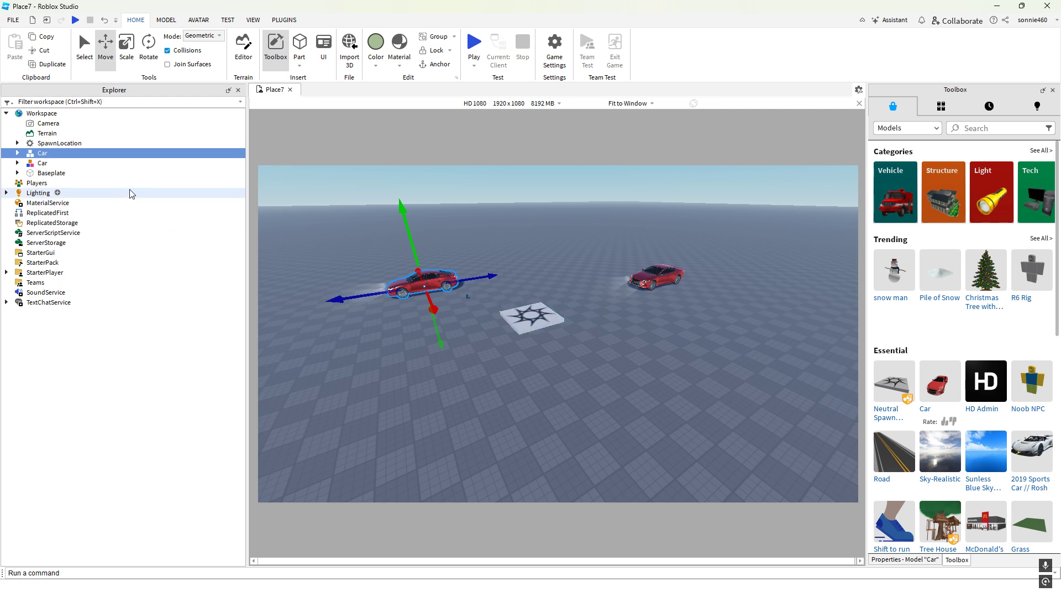
{"action": "left_click", "coordinate": [47, 244]}
{"action": "key", "text": "ctrl+shift+v"}
{"action": "left_click", "coordinate": [403, 405]}
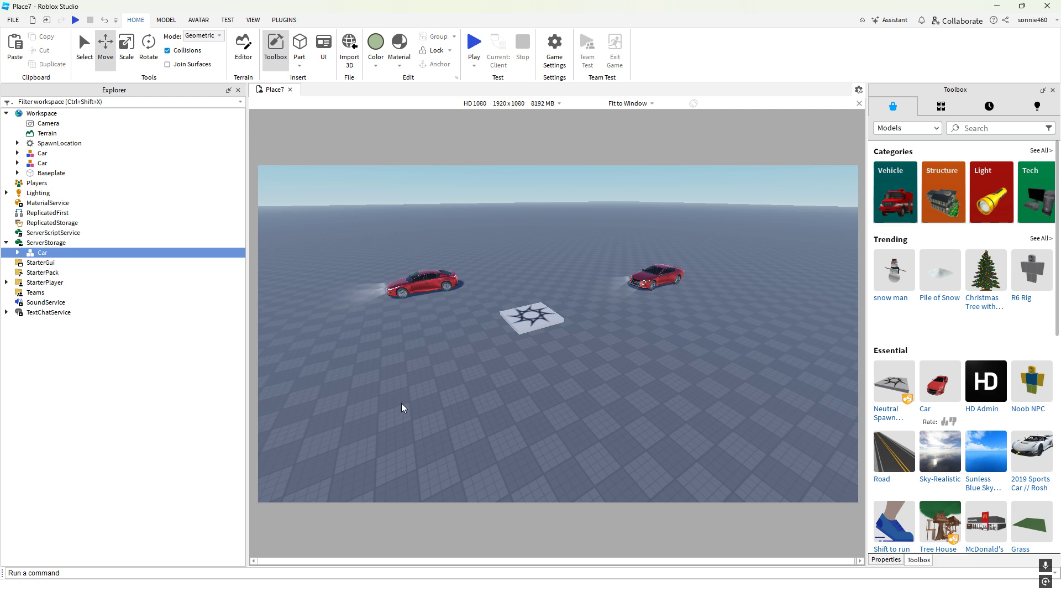
View the properties of the Car stored in ServerStorage, including its parent and position
{"action": "right_click_drag", "start_coordinate": [403, 404], "coordinate": [376, 386]}
{"action": "left_click", "coordinate": [42, 252]}
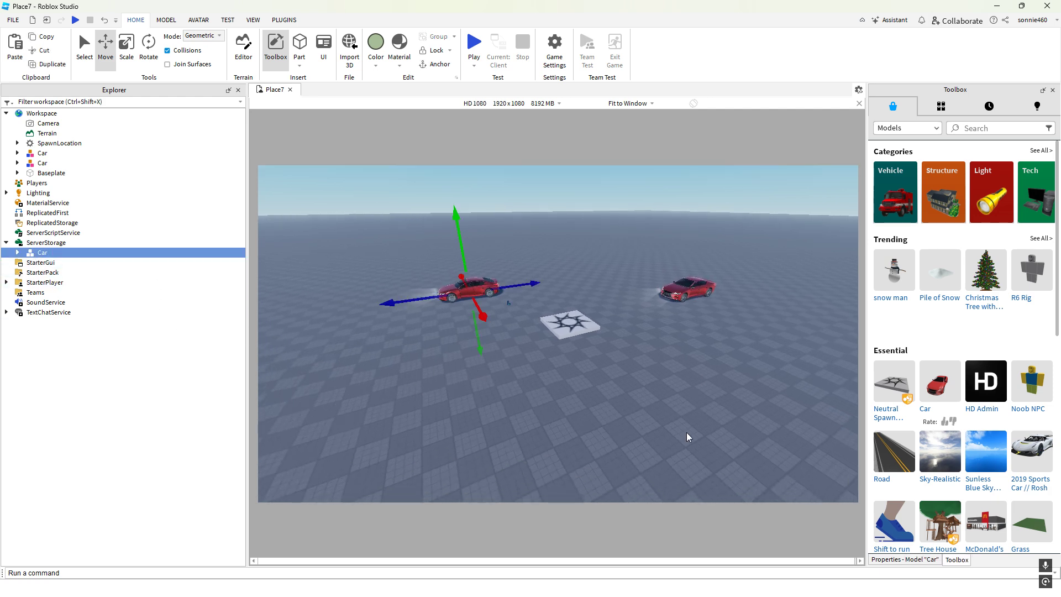
{"action": "left_click", "coordinate": [886, 560]}
{"action": "right_click_drag", "start_coordinate": [665, 403], "coordinate": [544, 313]}
{"action": "key", "text": "w"}
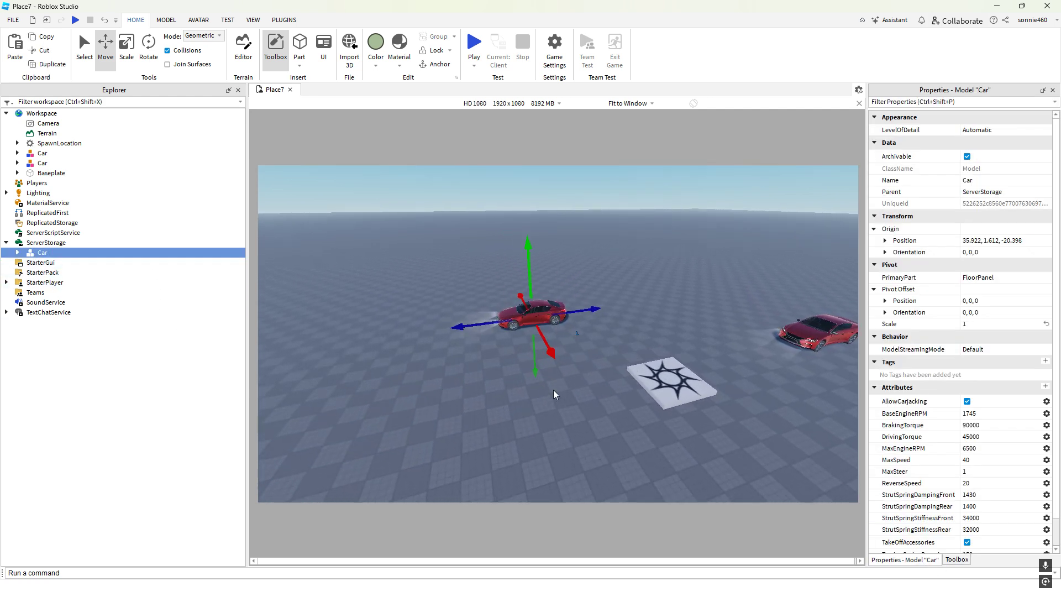
{"action": "left_click", "coordinate": [553, 390]}
Compare the first Workspace Car with its copy in ServerStorage by their properties, and clear the selection
{"action": "left_click", "coordinate": [531, 319]}
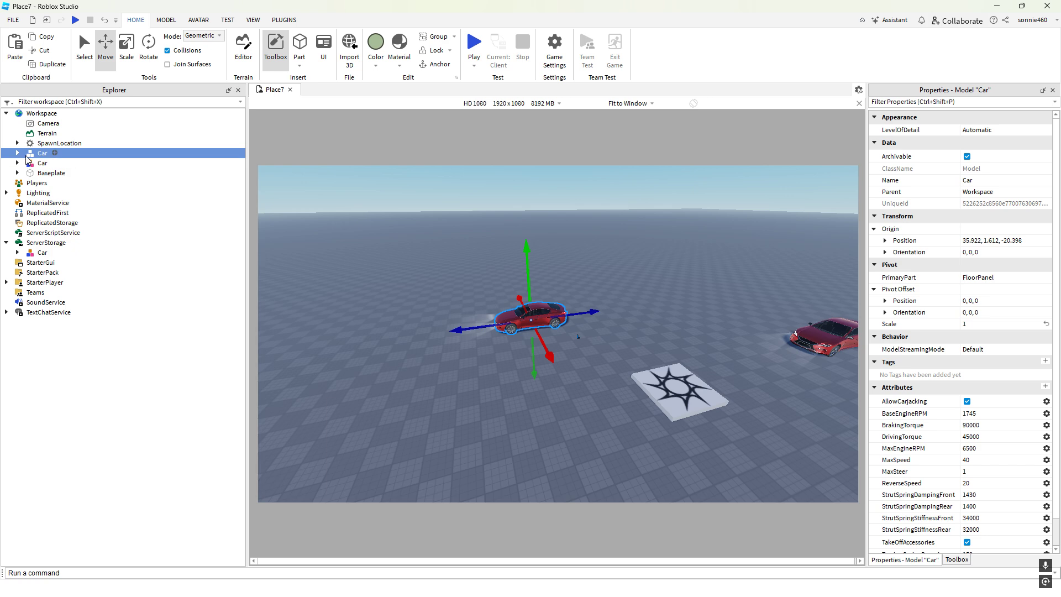
{"action": "right_click_drag", "start_coordinate": [610, 433], "coordinate": [712, 353]}
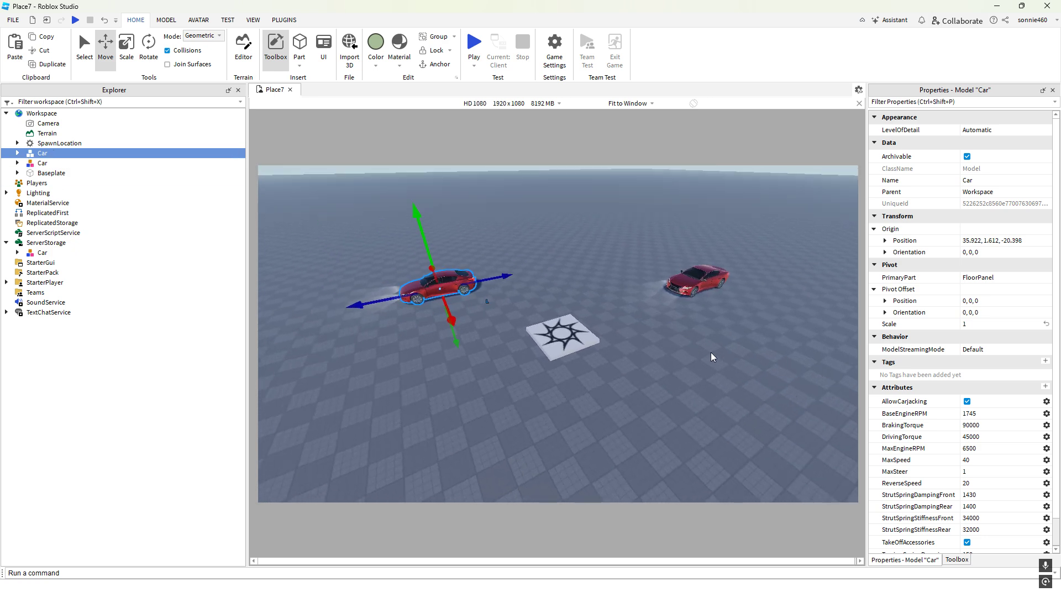
{"action": "left_click", "coordinate": [711, 357]}
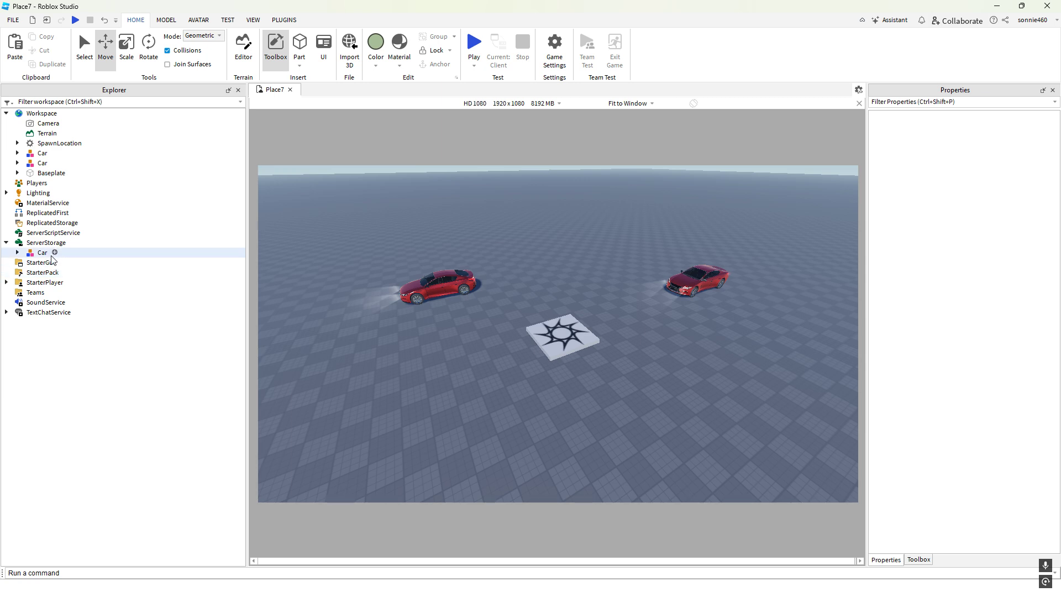
{"action": "left_click", "coordinate": [42, 254]}
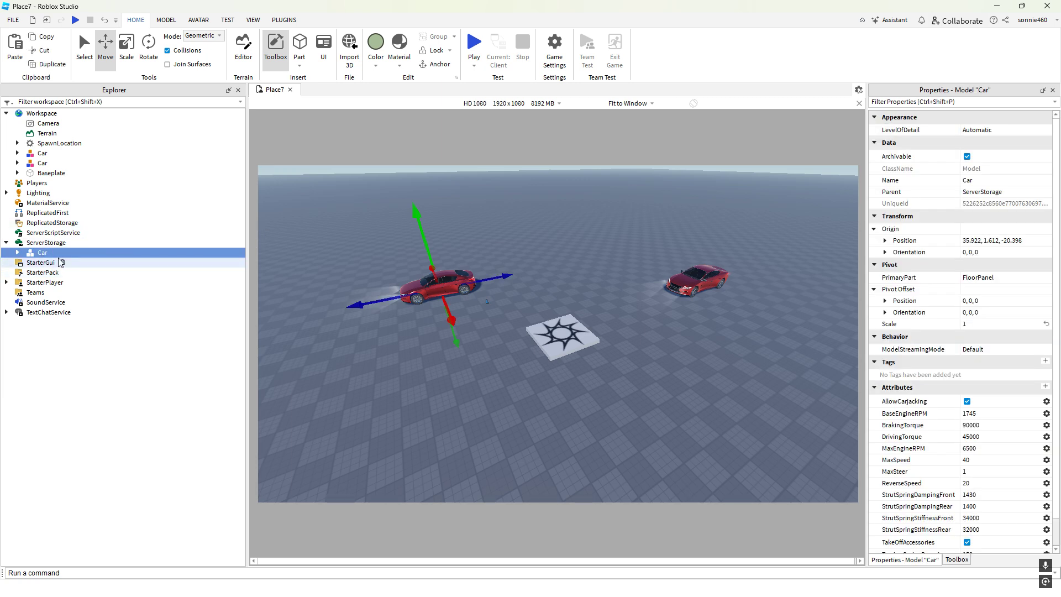
{"action": "left_click_drag", "start_coordinate": [43, 257], "coordinate": [41, 113]}
{"action": "left_click", "coordinate": [724, 379]}
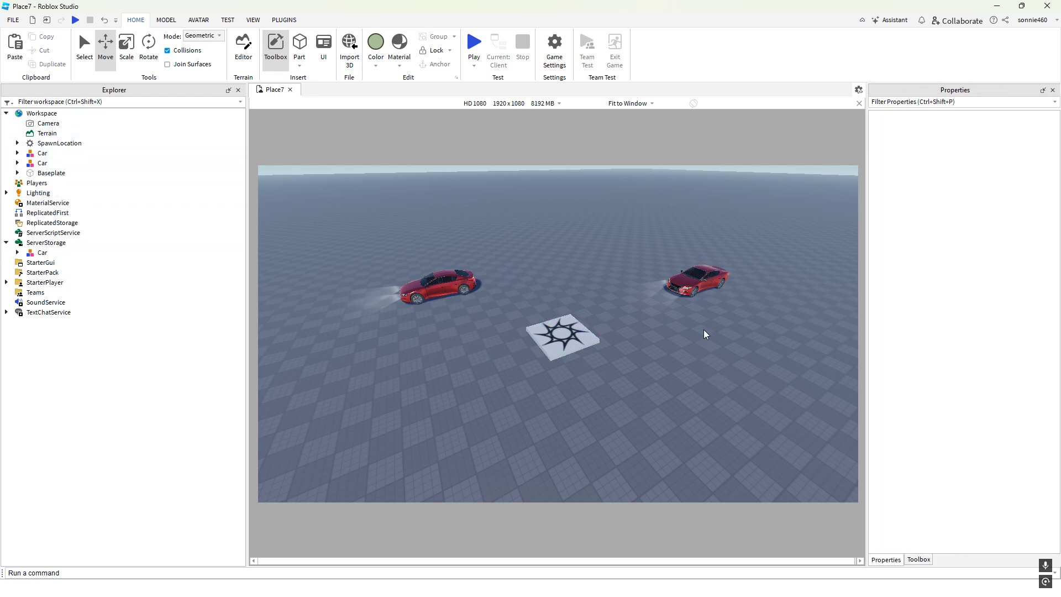
Check the properties of the Car stored in ServerStorage, and examine StarterGui with its UI creation tools
{"action": "left_click", "coordinate": [68, 253]}
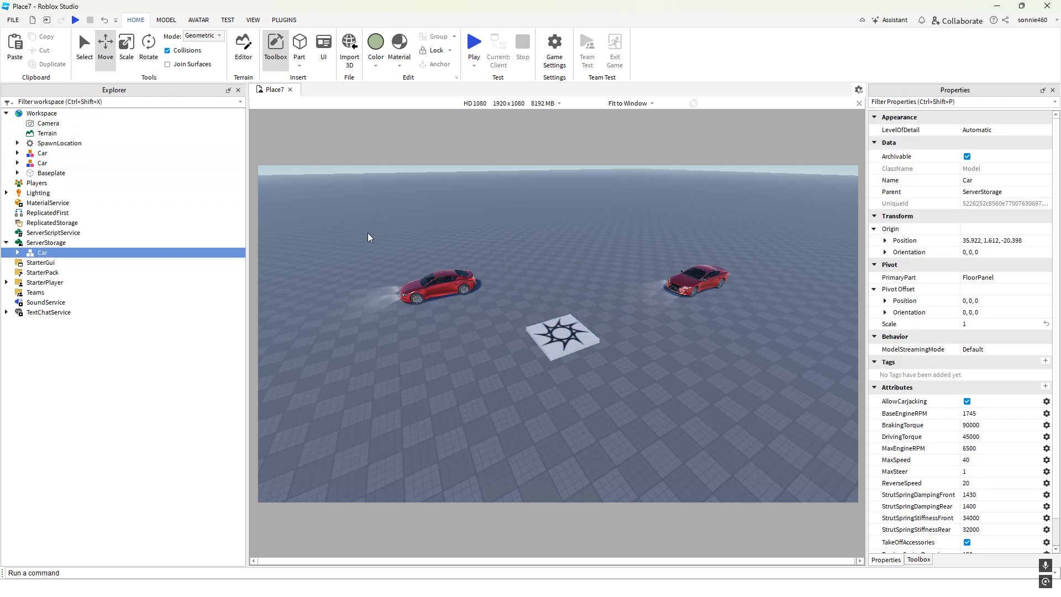
{"action": "left_click", "coordinate": [367, 234]}
{"action": "left_click", "coordinate": [28, 264]}
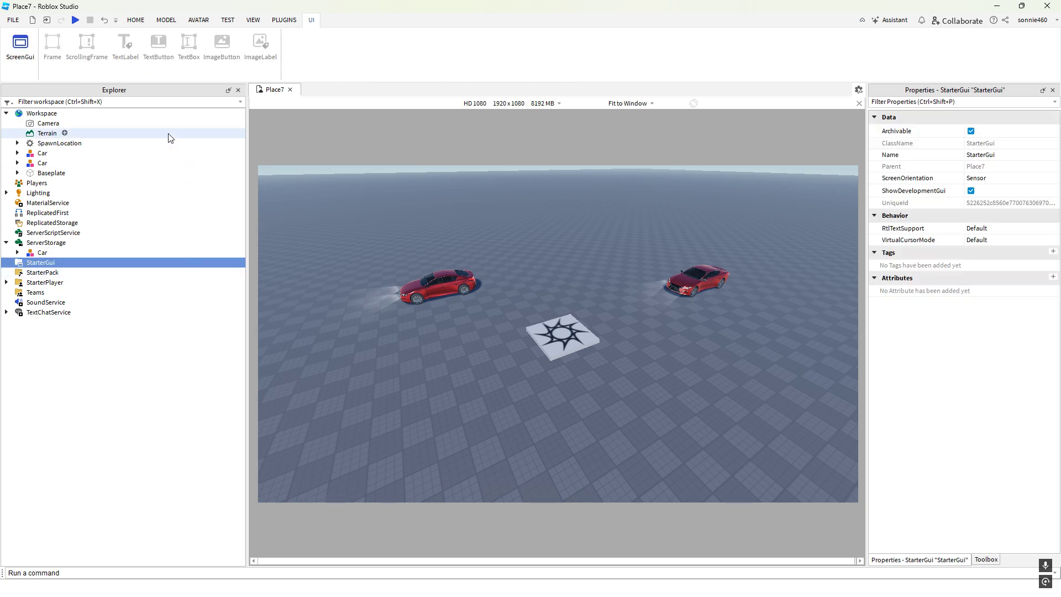
{"action": "left_click", "coordinate": [137, 20]}
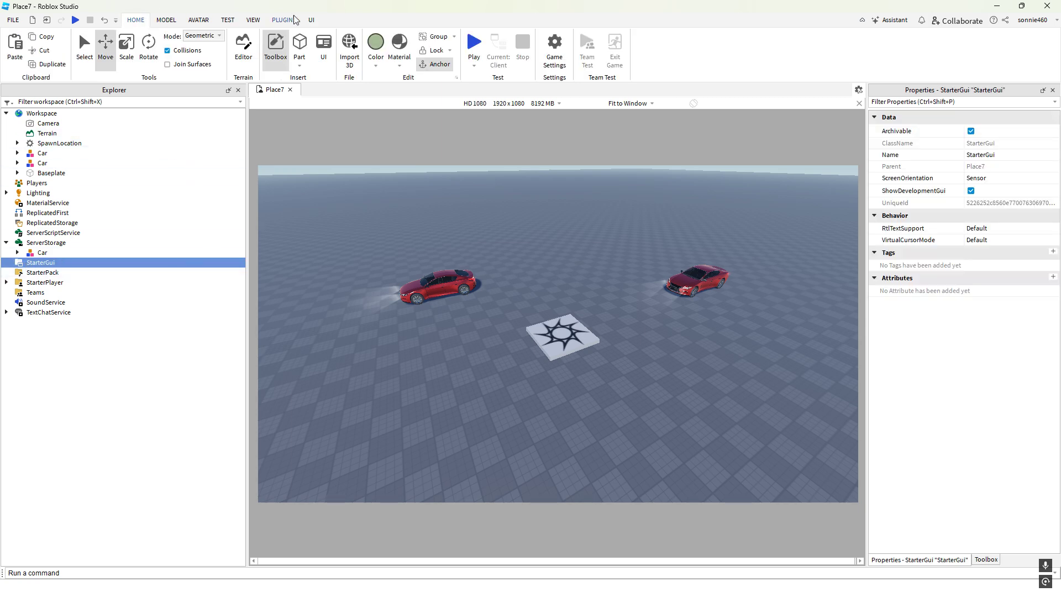
{"action": "left_click", "coordinate": [313, 21]}
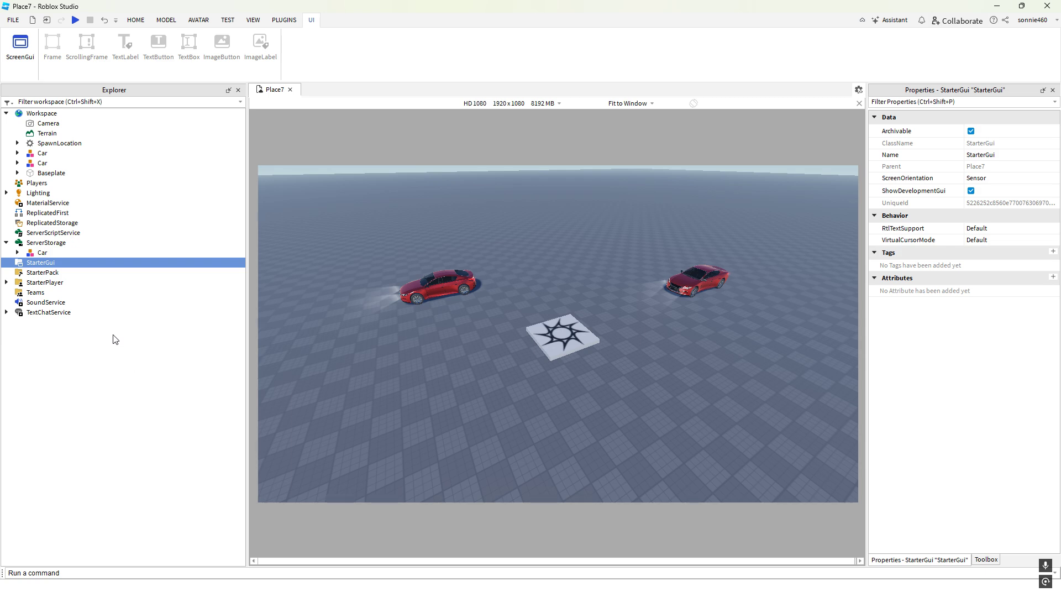
View StarterPack's properties and the object types that can be inserted into it, and clear the selection
{"action": "left_click", "coordinate": [61, 272]}
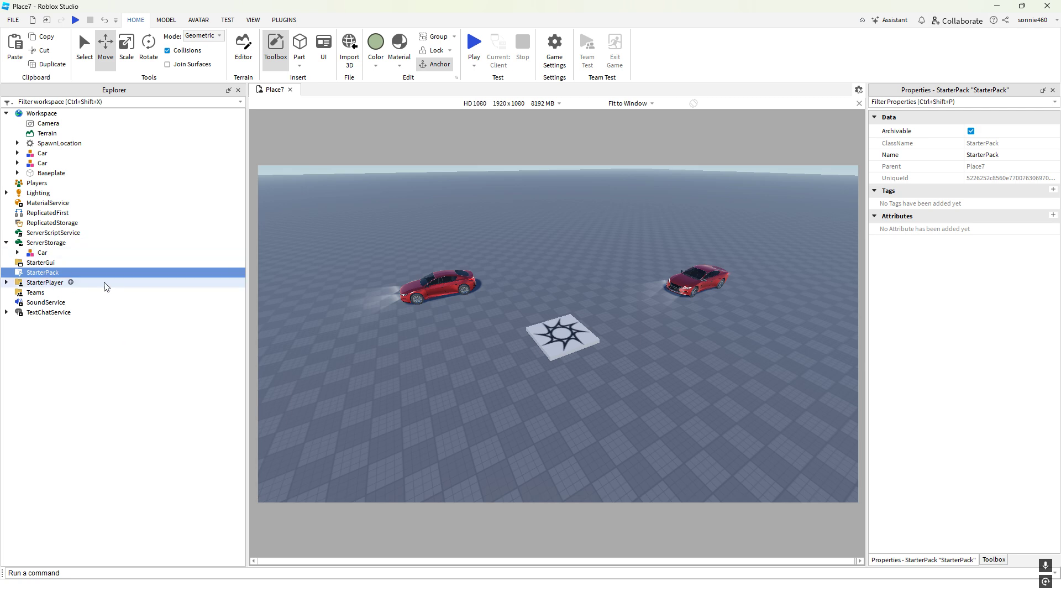
{"action": "left_click", "coordinate": [66, 272]}
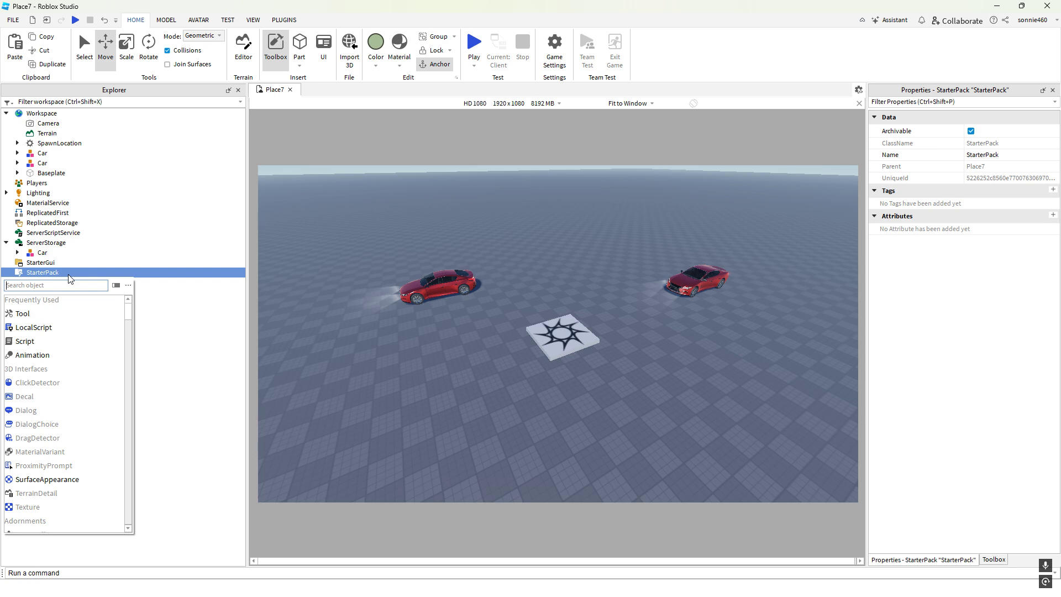
{"action": "left_click", "coordinate": [188, 340]}
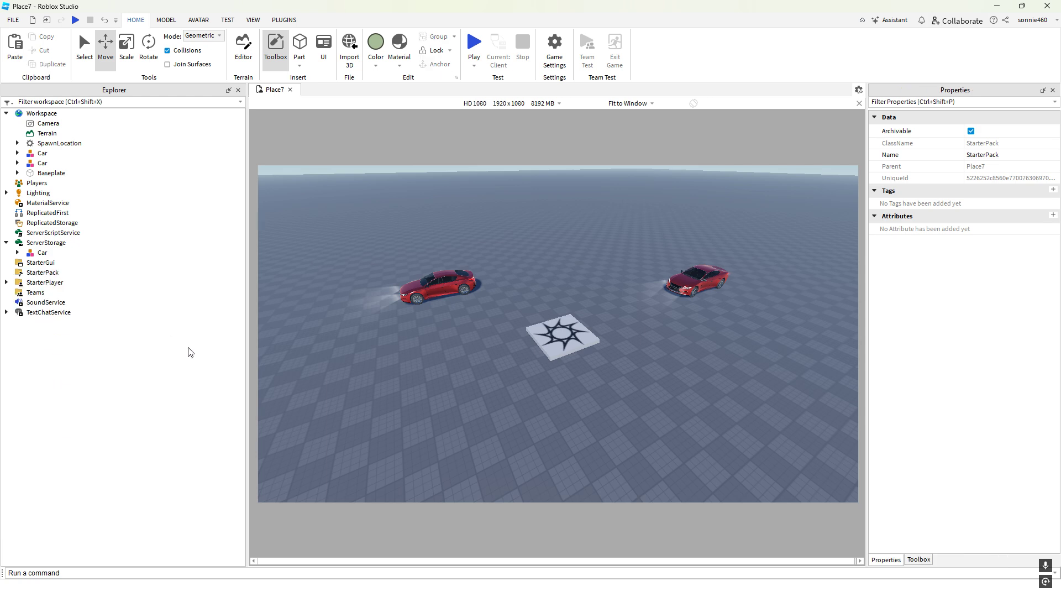
Move the second Car from Workspace into StarterPack, and clear the selection
{"action": "left_click", "coordinate": [40, 162]}
{"action": "left_click_drag", "start_coordinate": [40, 162], "coordinate": [42, 272]}
{"action": "left_click", "coordinate": [108, 366]}
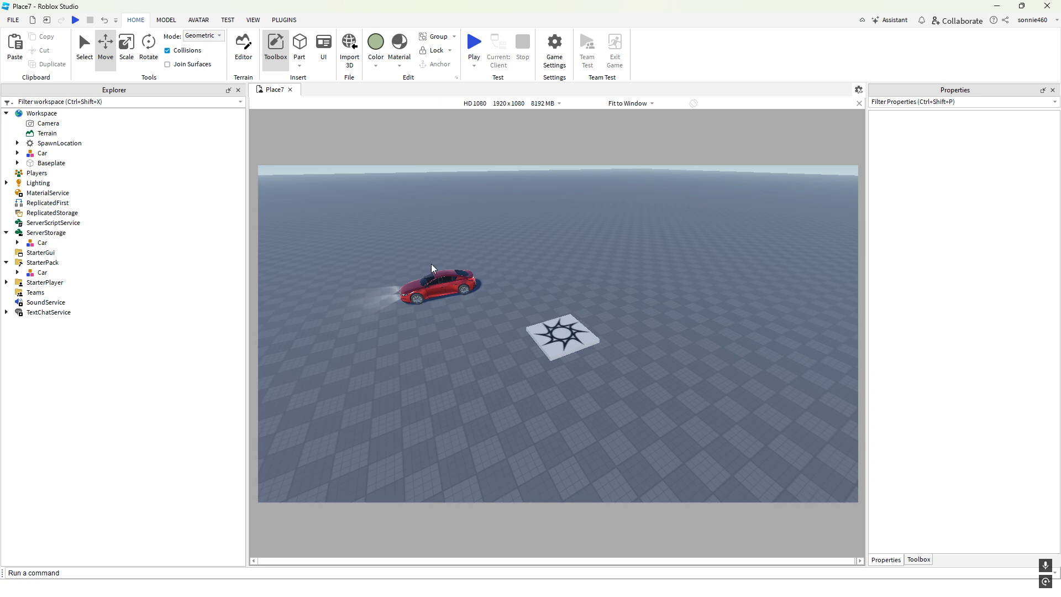
Start a play test and walk the avatar around the spawn location, turning the view towards the remaining car
{"action": "left_click", "coordinate": [473, 49]}
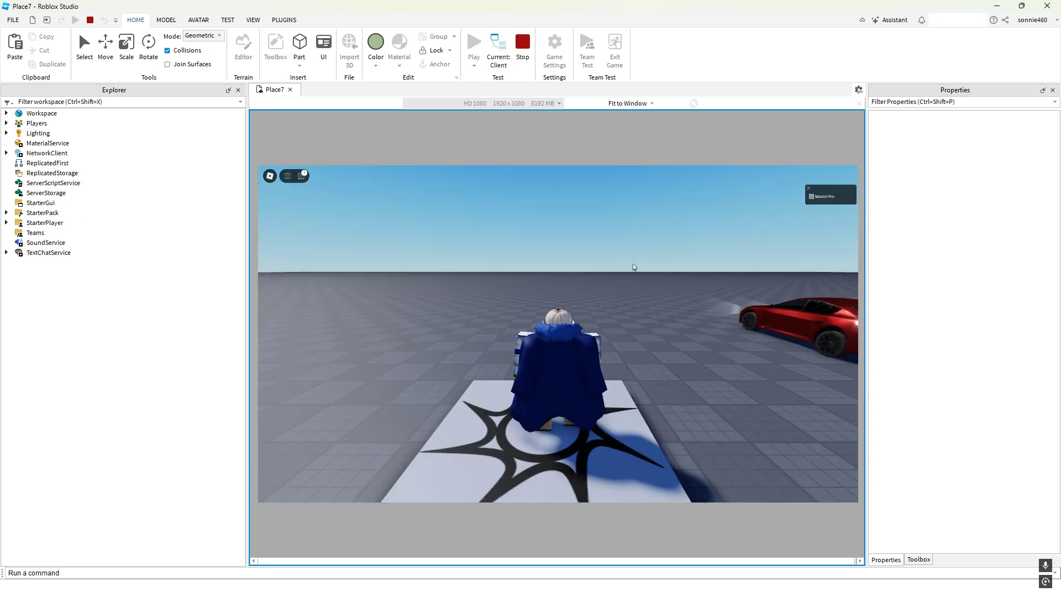
{"action": "key", "text": "a"}
{"action": "right_click_drag", "start_coordinate": [634, 267], "coordinate": [504, 289]}
{"action": "key", "text": "s"}
{"action": "key", "text": "w"}
{"action": "key", "text": "s"}
{"action": "key", "text": "a"}
{"action": "key", "text": "d"}
Expand Players down to the local player's Backpack to examine its contents during the play test
{"action": "left_click", "coordinate": [6, 122]}
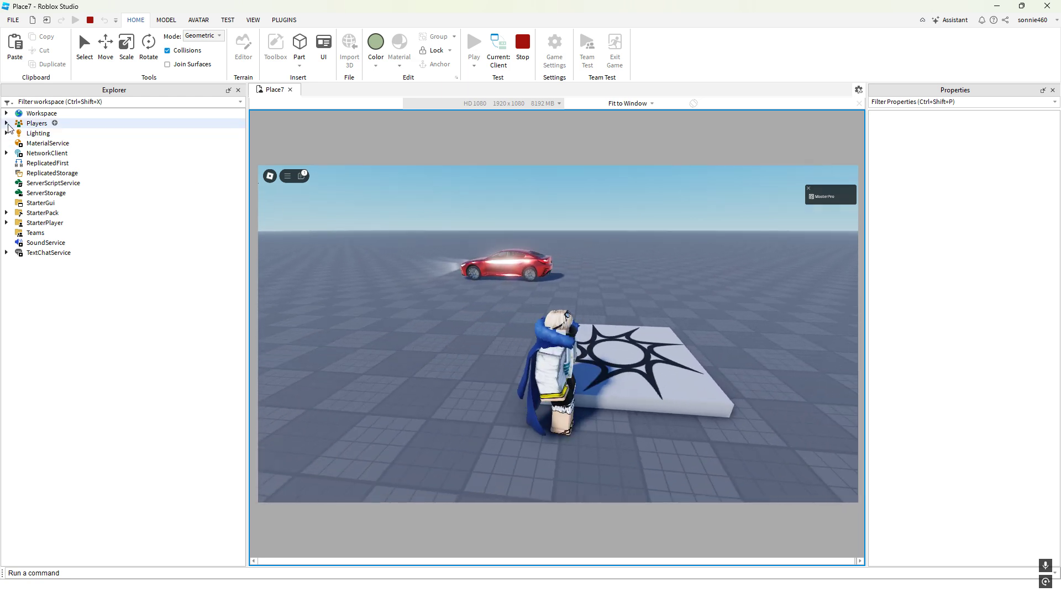
{"action": "left_click", "coordinate": [18, 133]}
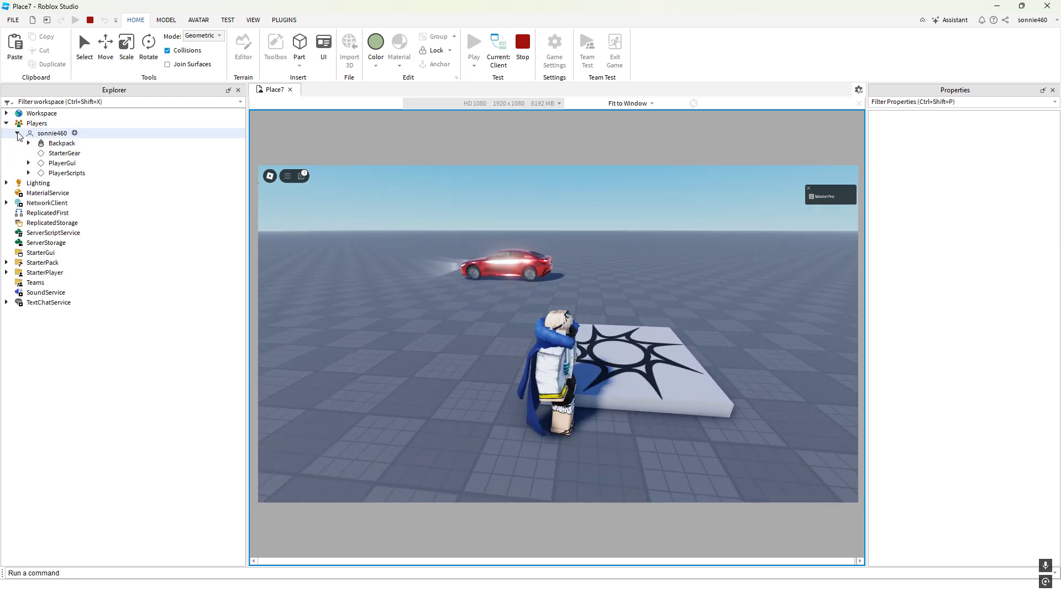
{"action": "left_click", "coordinate": [28, 142]}
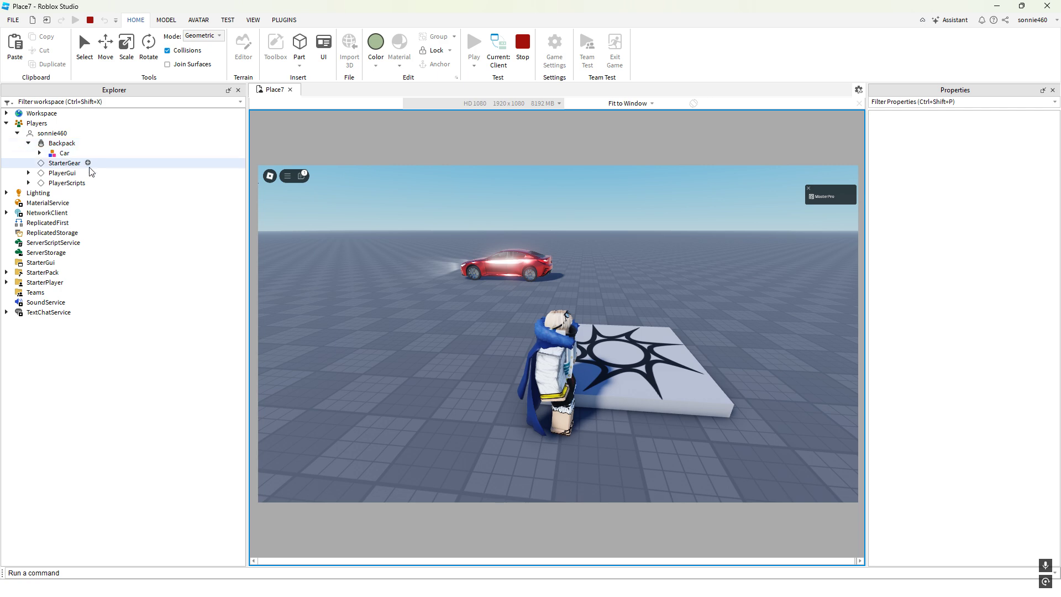
Walk the avatar around and back onto the spawn location, and stop the play test
{"action": "right_click_drag", "start_coordinate": [473, 351], "coordinate": [474, 351]}
{"action": "key", "text": "d"}
{"action": "key", "text": "w"}
{"action": "key", "text": "a"}
{"action": "key", "text": "s"}
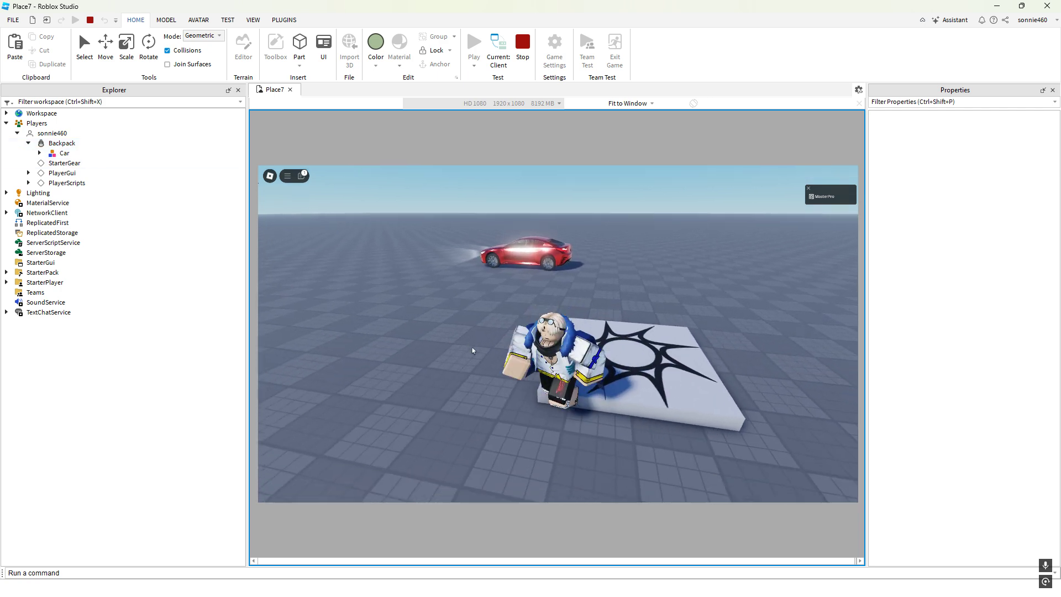
{"action": "key", "text": "w"}
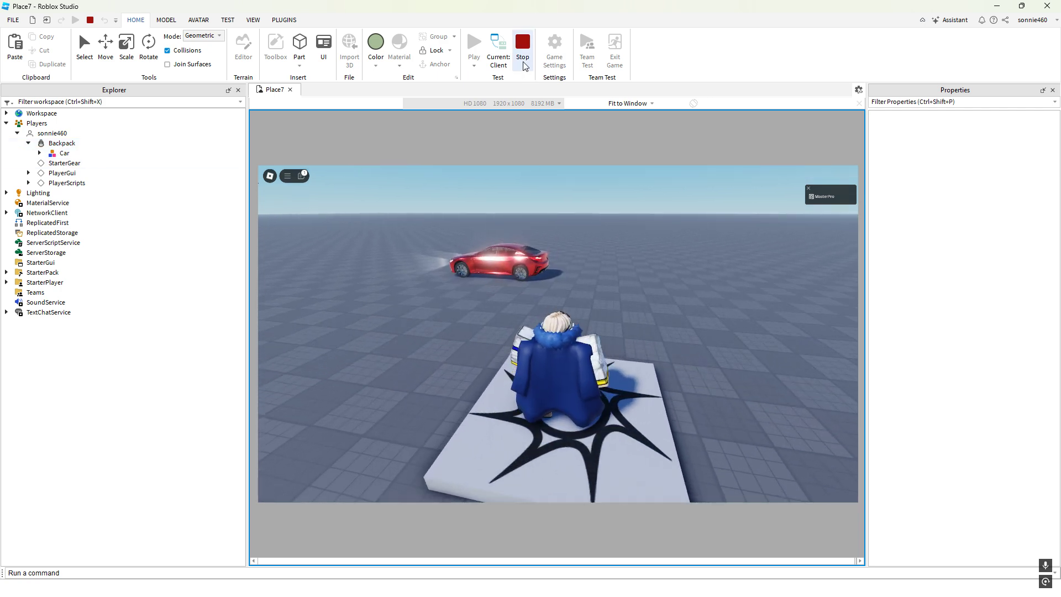
{"action": "left_click", "coordinate": [523, 62]}
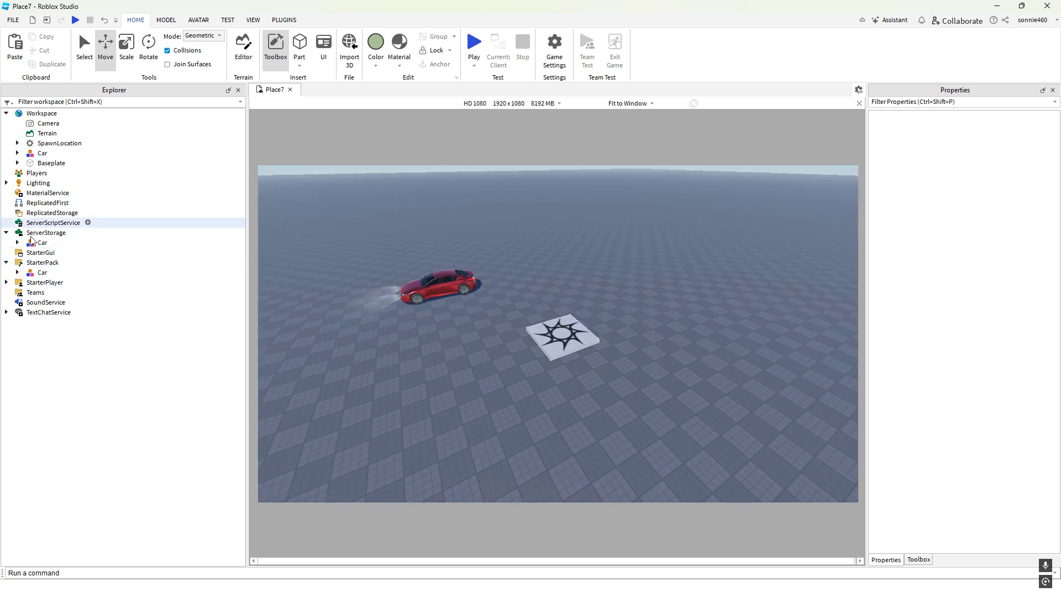
Review the object types insertable into StarterPack, and expand StarterPlayer to examine its properties
{"action": "left_click", "coordinate": [6, 284]}
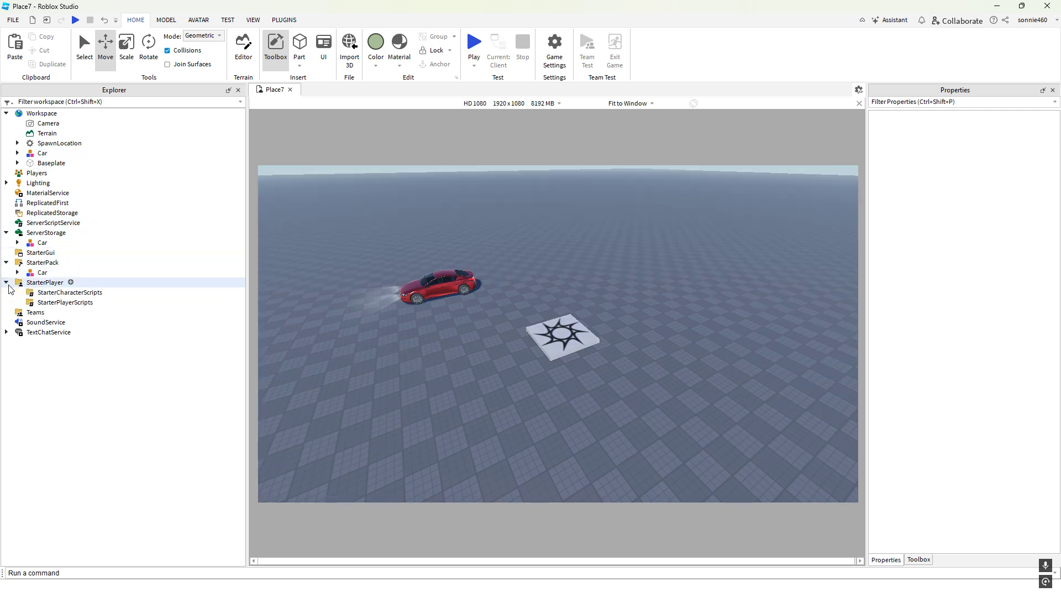
{"action": "left_click", "coordinate": [66, 263]}
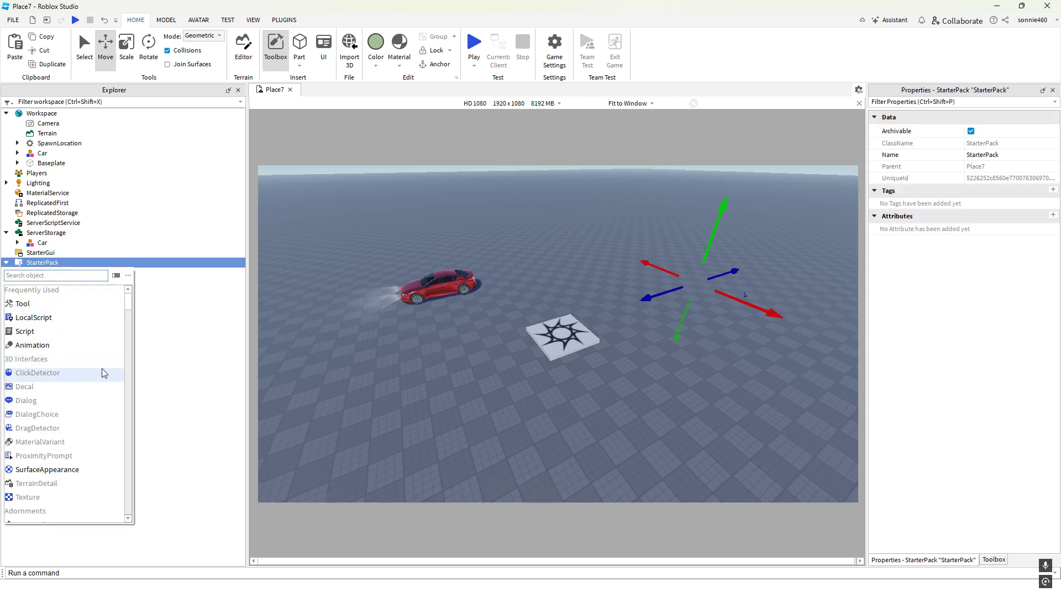
{"action": "left_click", "coordinate": [194, 432]}
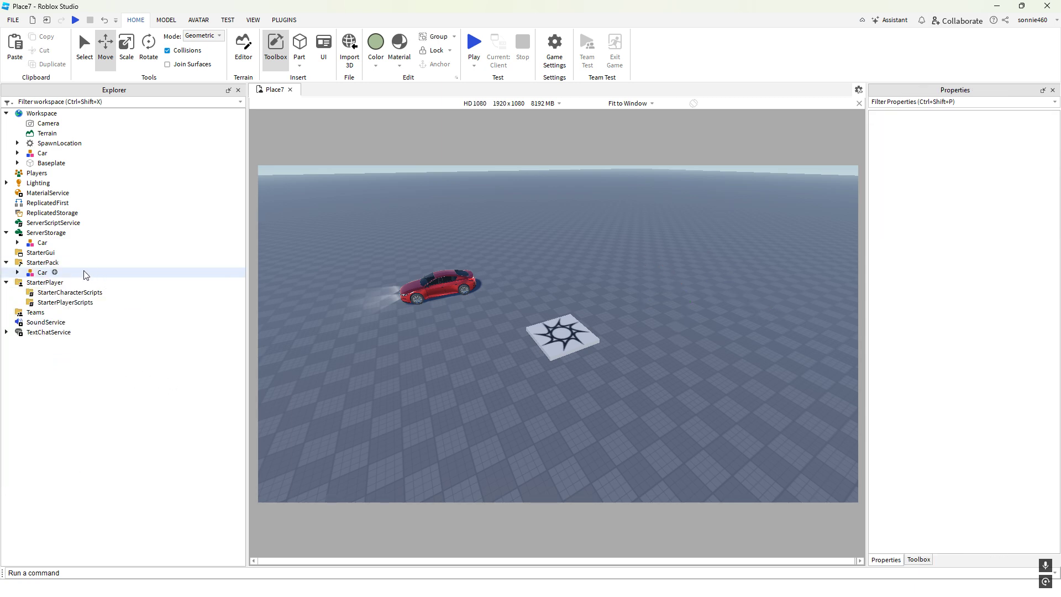
{"action": "left_click", "coordinate": [46, 283]}
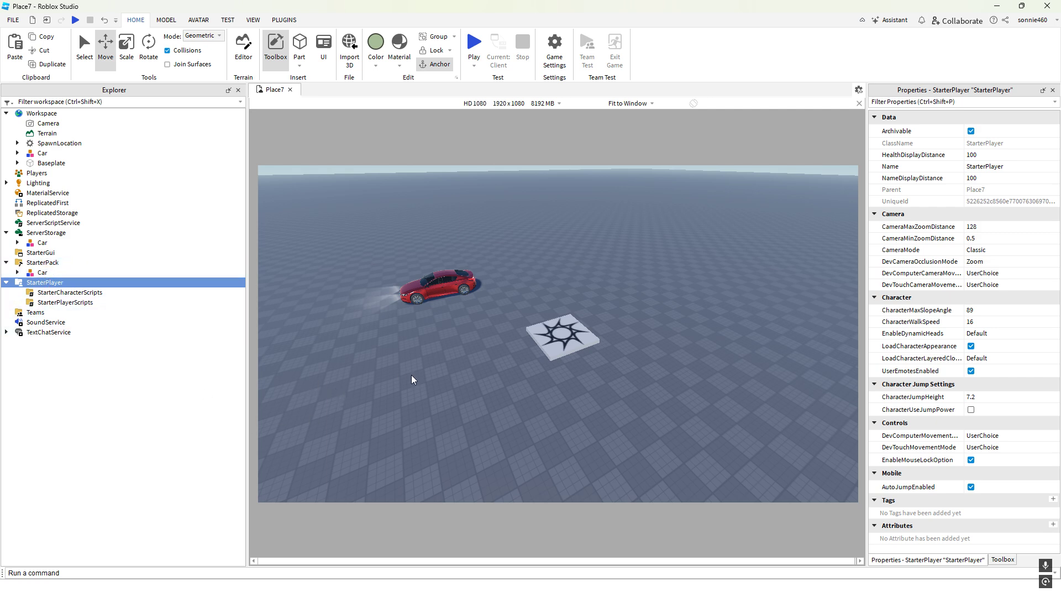
{"action": "right_click_drag", "start_coordinate": [411, 375], "coordinate": [412, 376]}
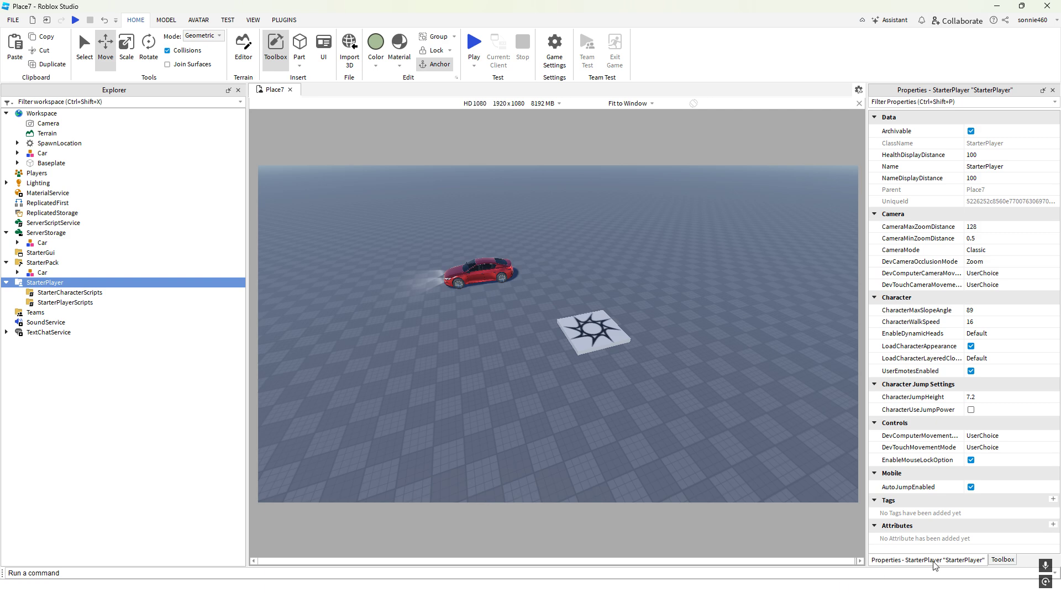
Insert the trending snow man model to inspect its parts, and delete it from Workspace
{"action": "left_click", "coordinate": [1002, 559]}
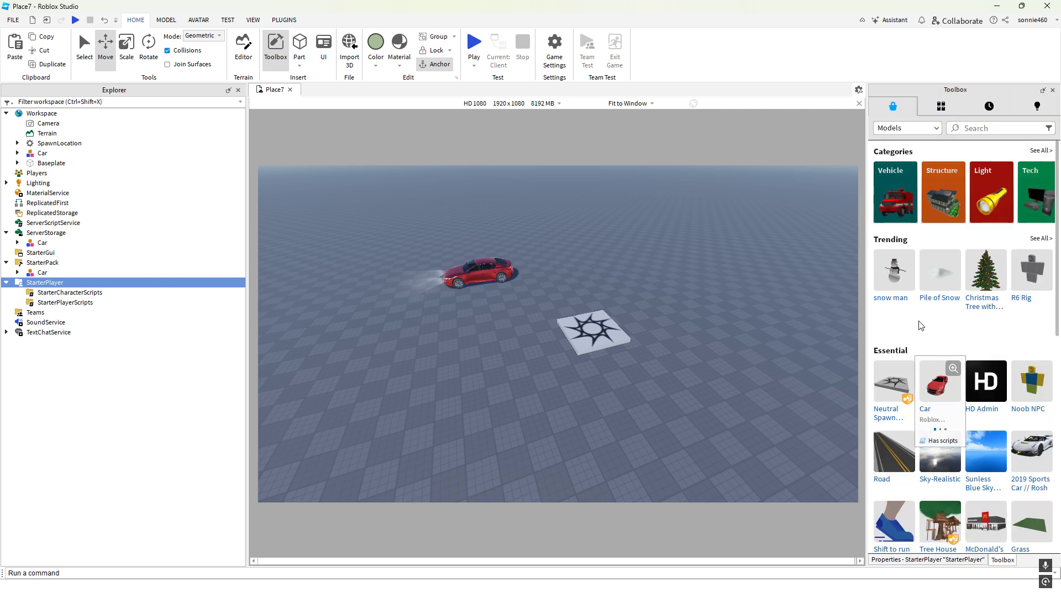
{"action": "left_click", "coordinate": [894, 279]}
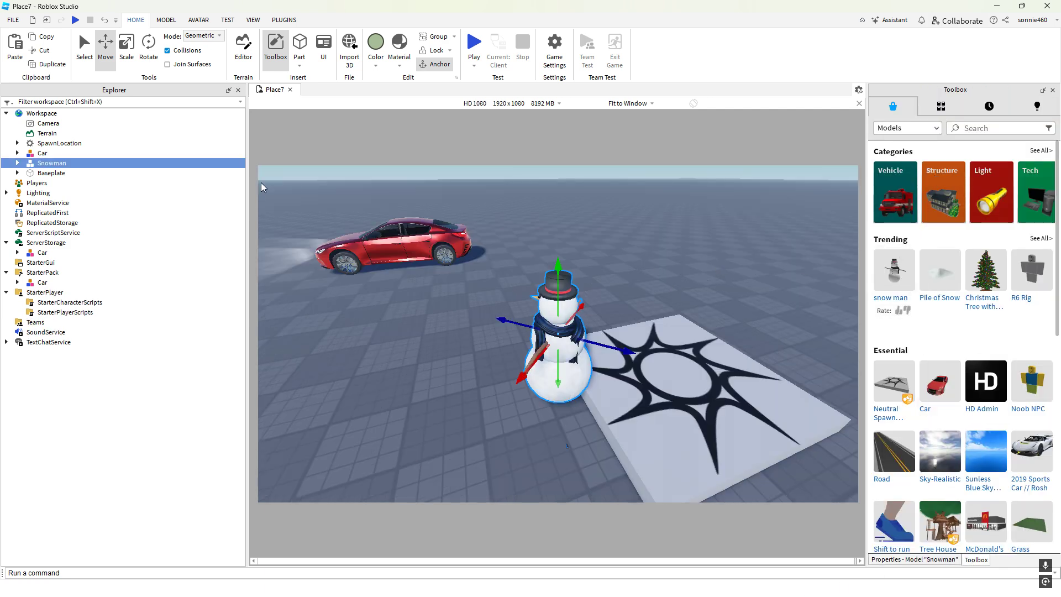
{"action": "left_click", "coordinate": [18, 163]}
{"action": "left_click", "coordinate": [19, 164]}
{"action": "left_click", "coordinate": [44, 175]}
{"action": "left_click", "coordinate": [40, 164]}
{"action": "left_click", "coordinate": [17, 163]}
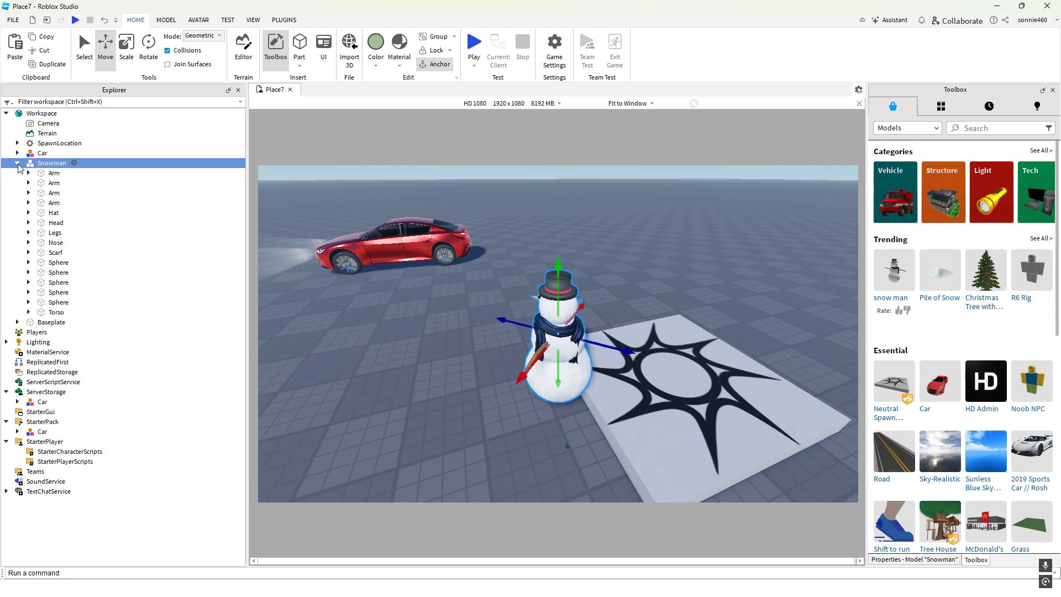
{"action": "left_click", "coordinate": [18, 163]}
{"action": "key", "text": "Delete"}
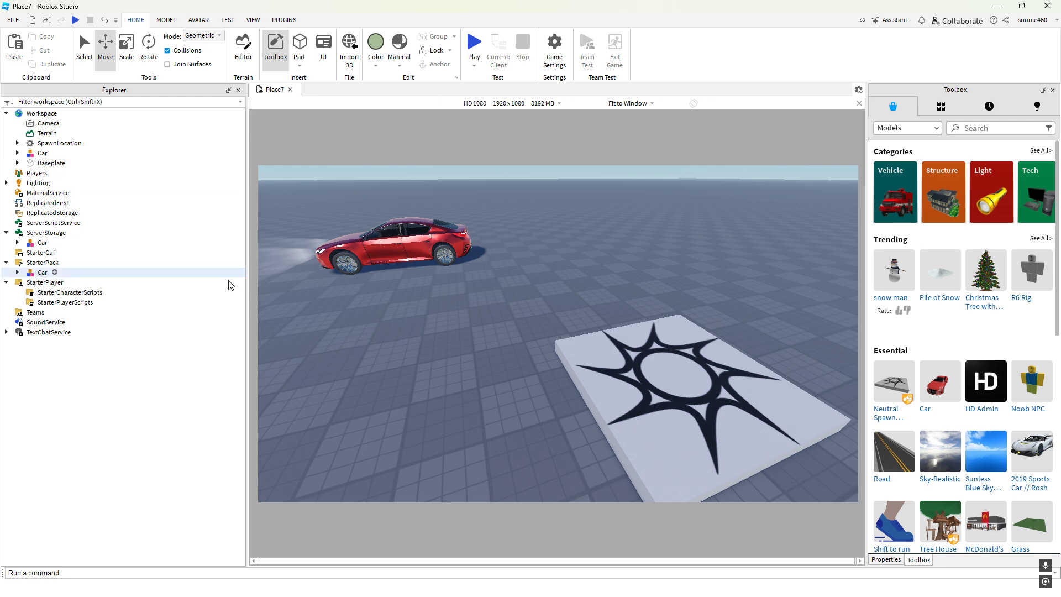
Insert the Noob NPC model near the spawn location and raise it 4.8 studs along its vertical axis
{"action": "scroll", "coordinate": [724, 340], "scroll_direction": "down", "scroll_amount": 2}
{"action": "scroll", "coordinate": [724, 340], "scroll_direction": "down", "scroll_amount": 2}
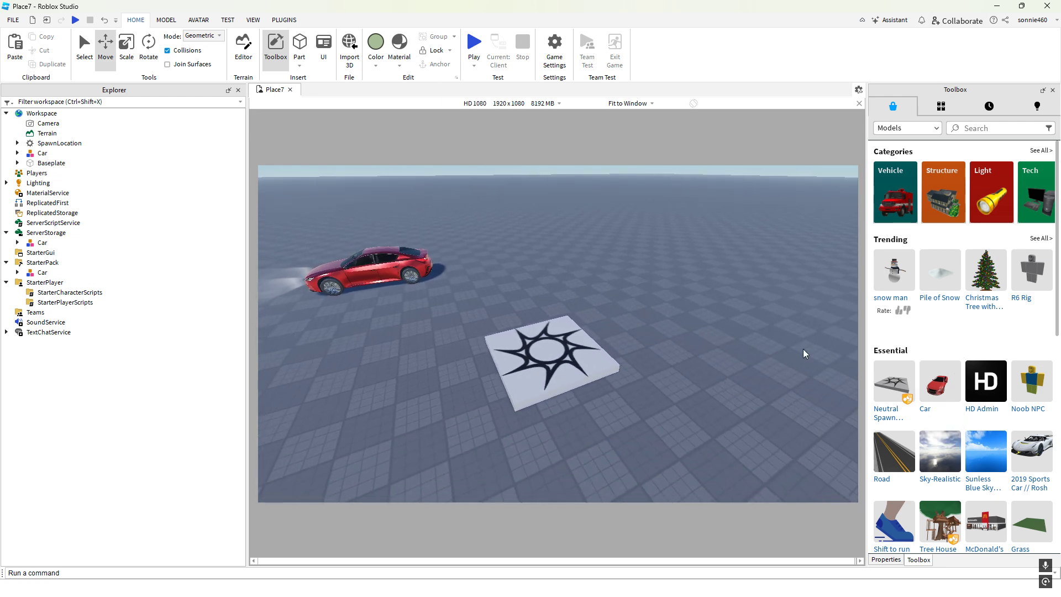
{"action": "left_click", "coordinate": [1031, 387]}
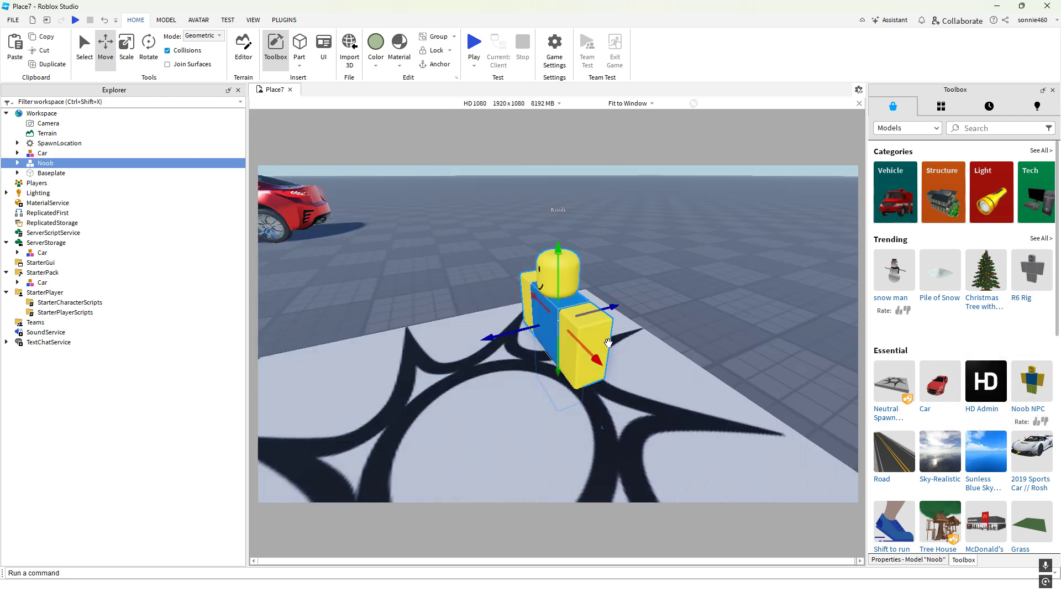
{"action": "scroll", "coordinate": [562, 290], "scroll_direction": "down", "scroll_amount": 3}
{"action": "left_click_drag", "start_coordinate": [562, 290], "coordinate": [563, 225]}
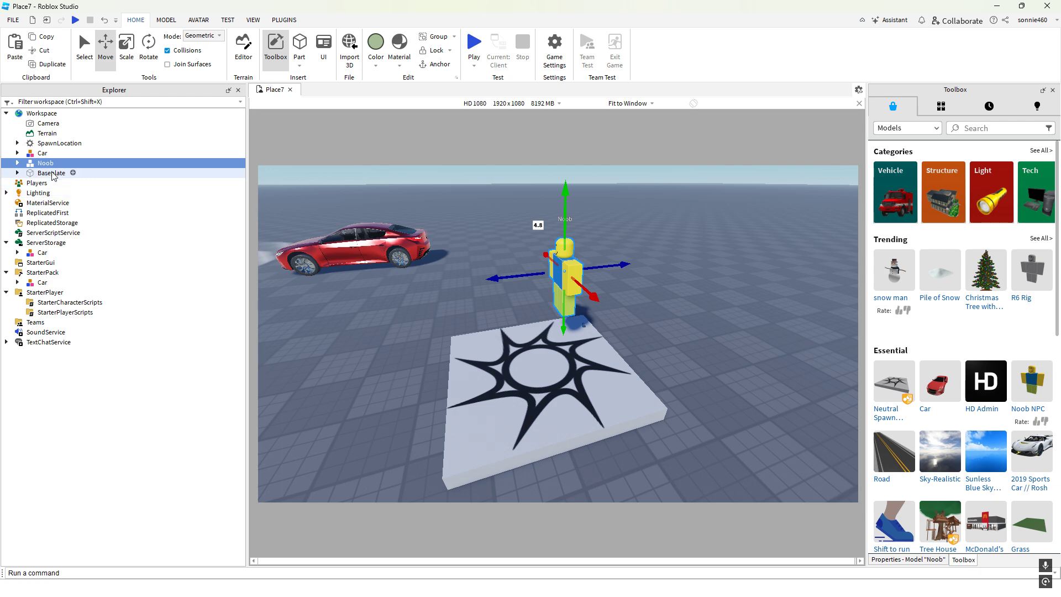
Move the Noob model from Workspace into StarterPlayer and rename it StarterCharacter
{"action": "left_click_drag", "start_coordinate": [45, 164], "coordinate": [61, 296]}
{"action": "key", "text": "F2"}
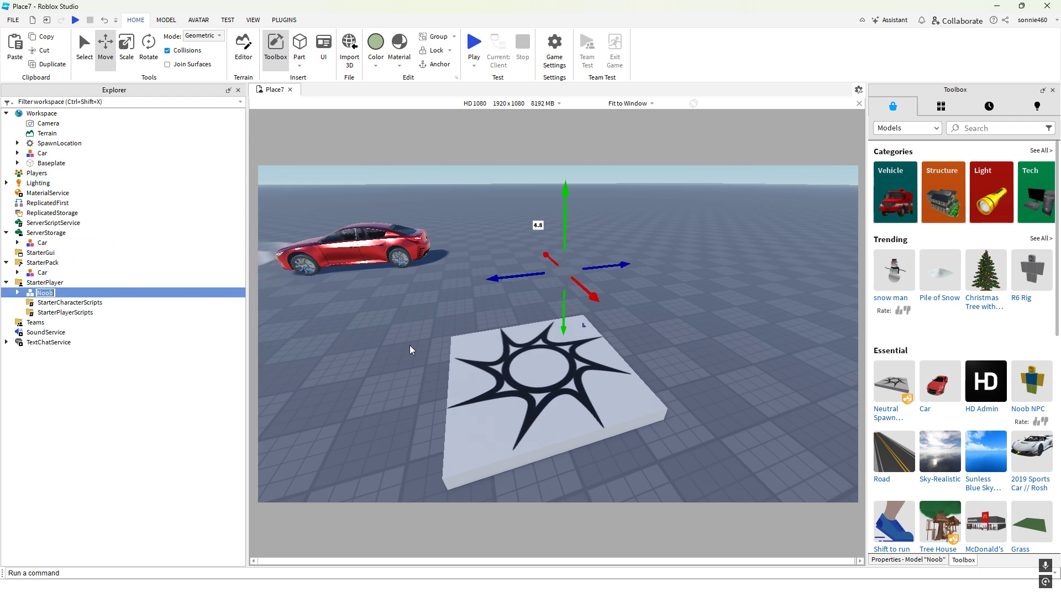
{"action": "type", "text": "StarterCharacter"}
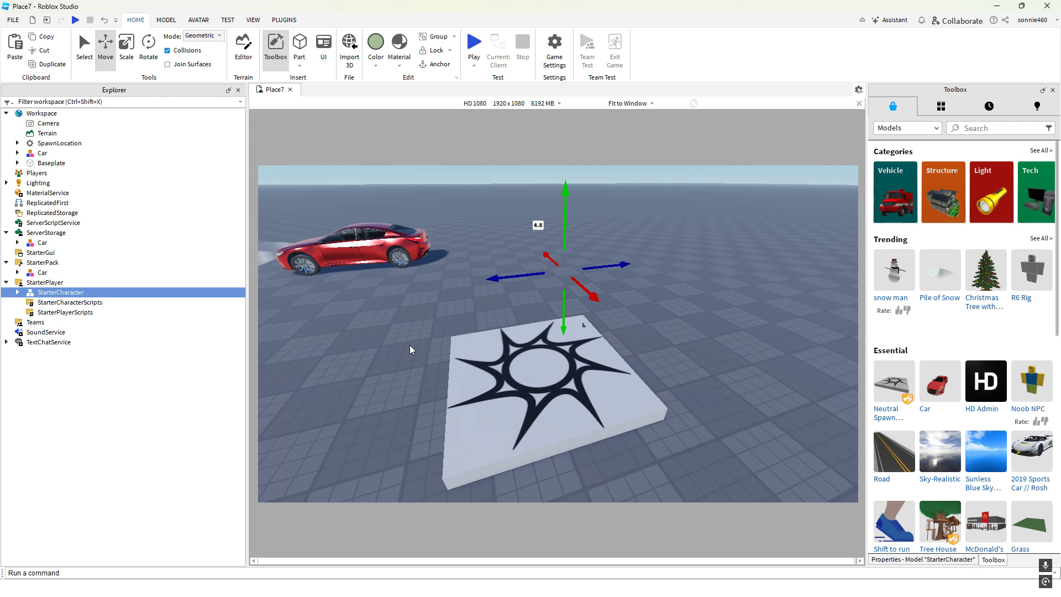
{"action": "key", "text": "Return"}
Play test the place with the custom starter character, walk it around the spawn location, and stop the test
{"action": "left_click", "coordinate": [473, 43]}
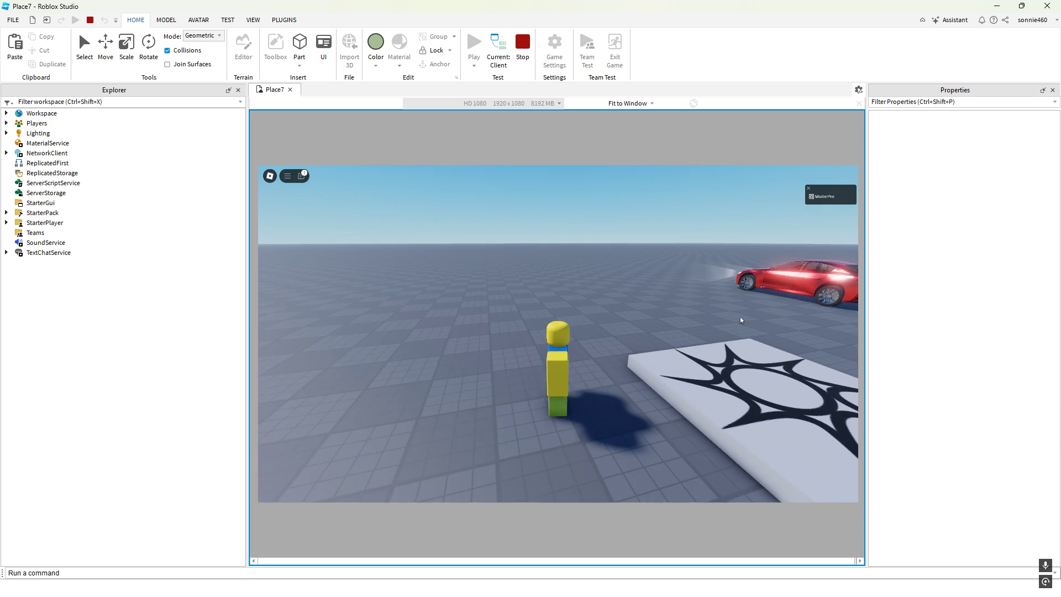
{"action": "key", "text": "a"}
{"action": "key", "text": "d"}
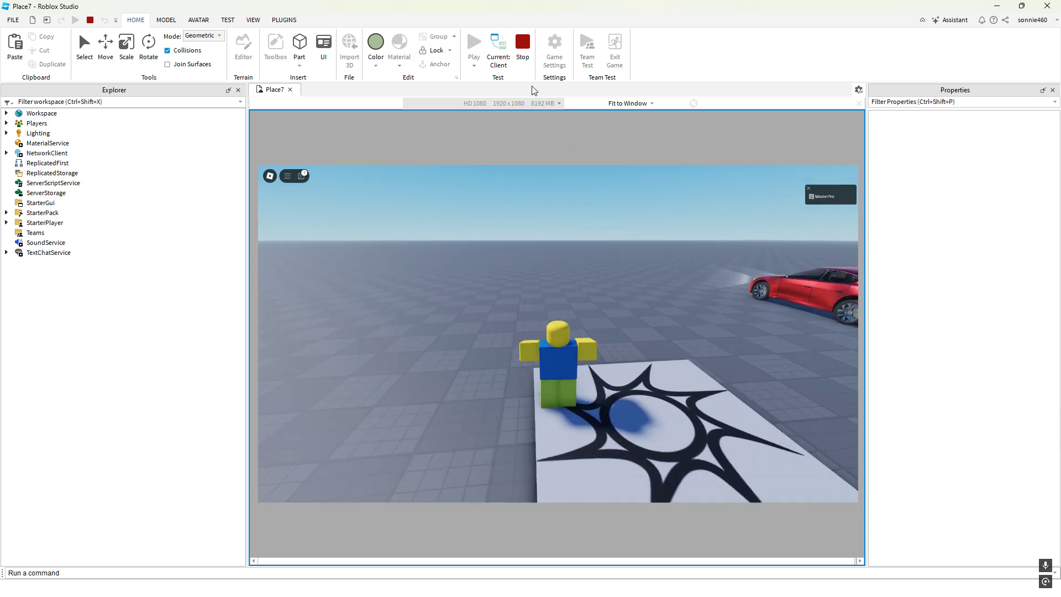
{"action": "left_click", "coordinate": [523, 43]}
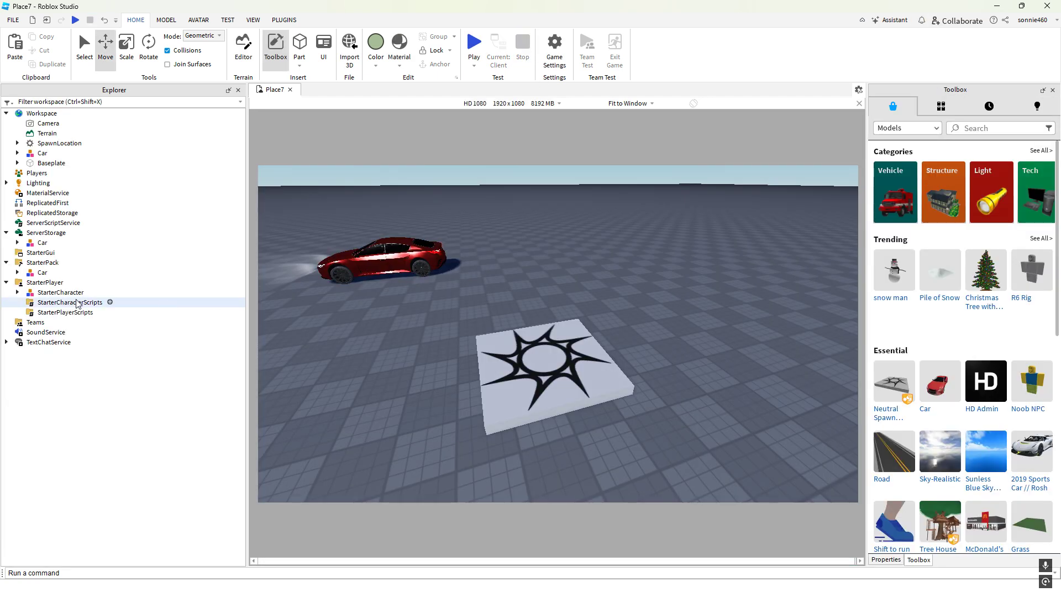
Examine StarterPlayer's properties and the object types that can be inserted into StarterCharacterScripts
{"action": "left_click", "coordinate": [49, 282]}
{"action": "left_click", "coordinate": [929, 560]}
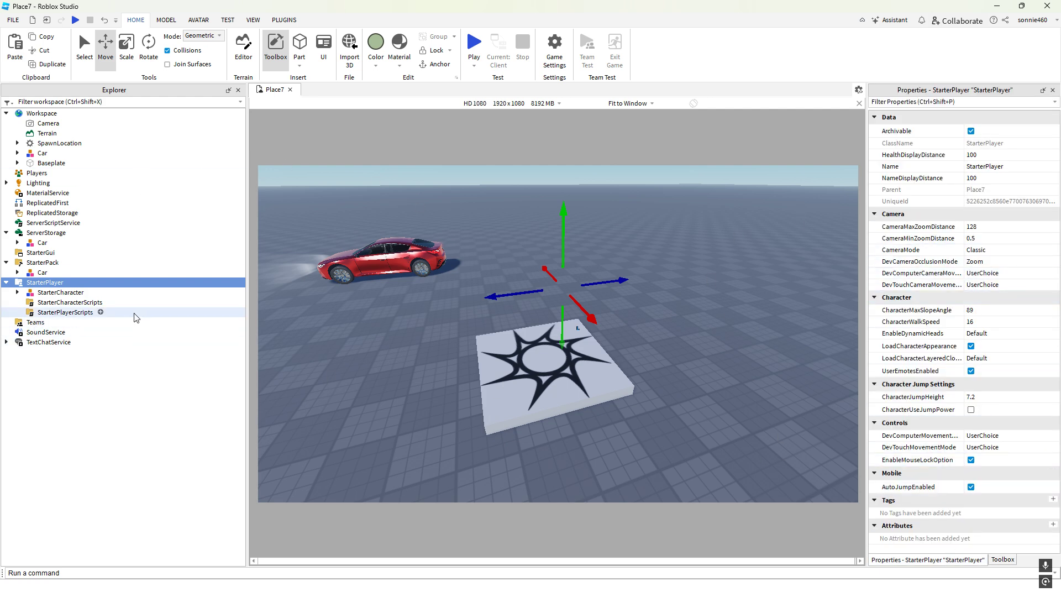
{"action": "left_click", "coordinate": [101, 302]}
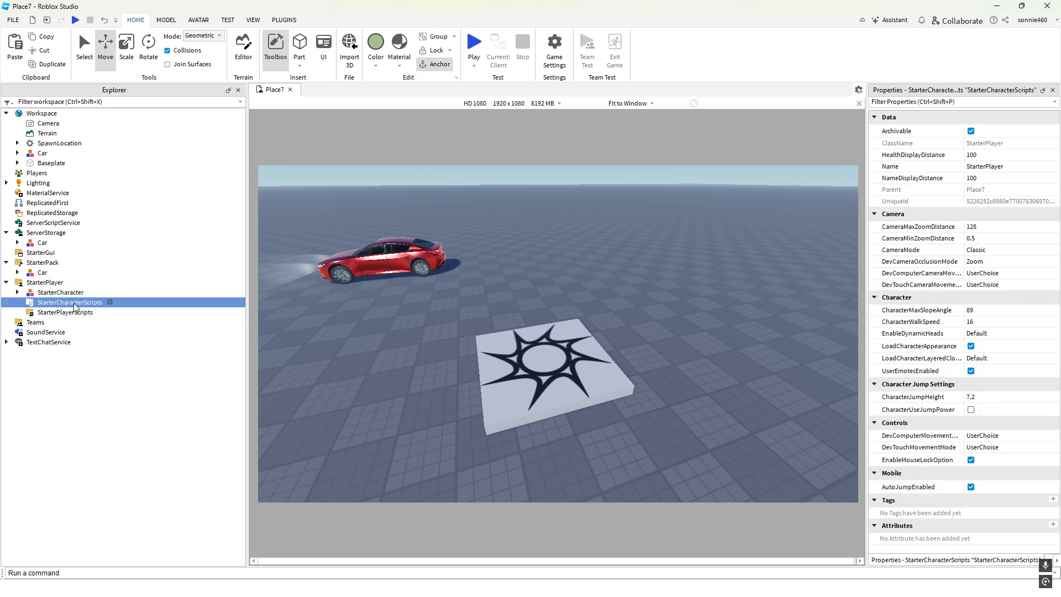
{"action": "left_click", "coordinate": [111, 302]}
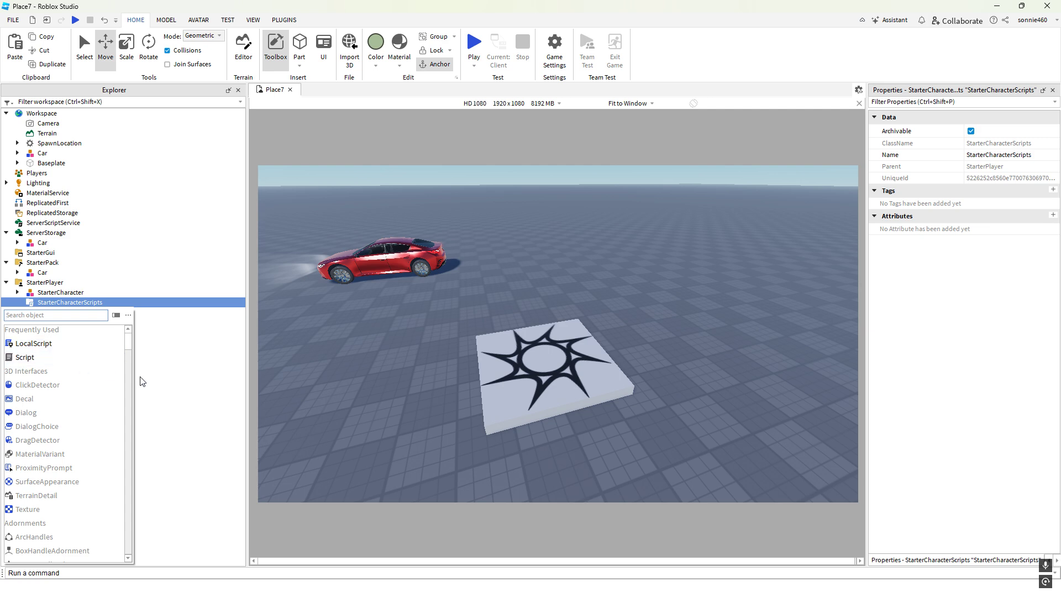
Examine StarterPlayerScripts' properties and the object types that can be inserted into it
{"action": "left_click", "coordinate": [184, 373]}
{"action": "left_click", "coordinate": [94, 306]}
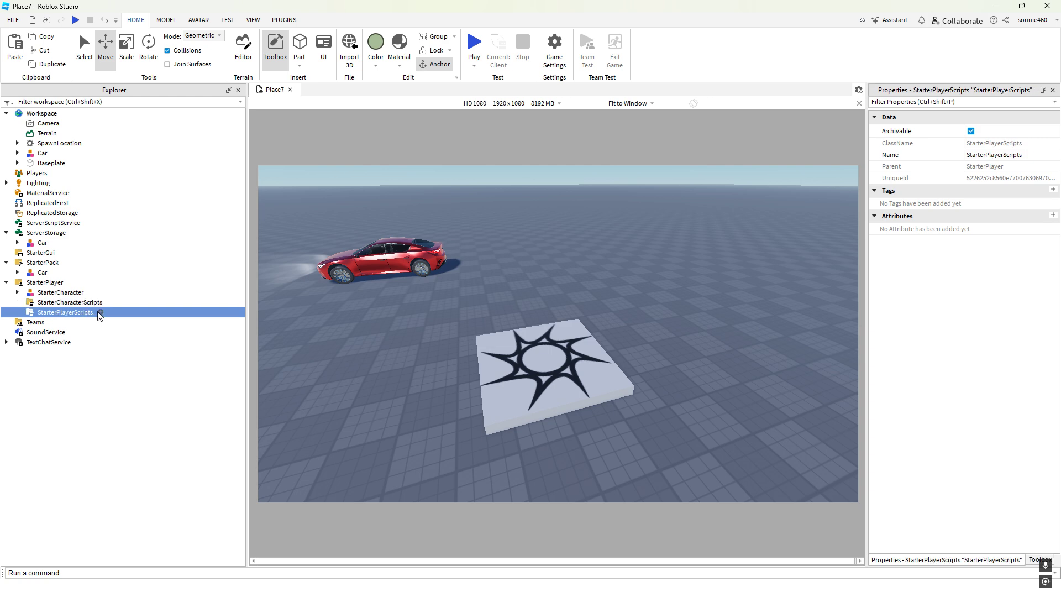
{"action": "left_click", "coordinate": [100, 312]}
{"action": "left_click", "coordinate": [186, 425]}
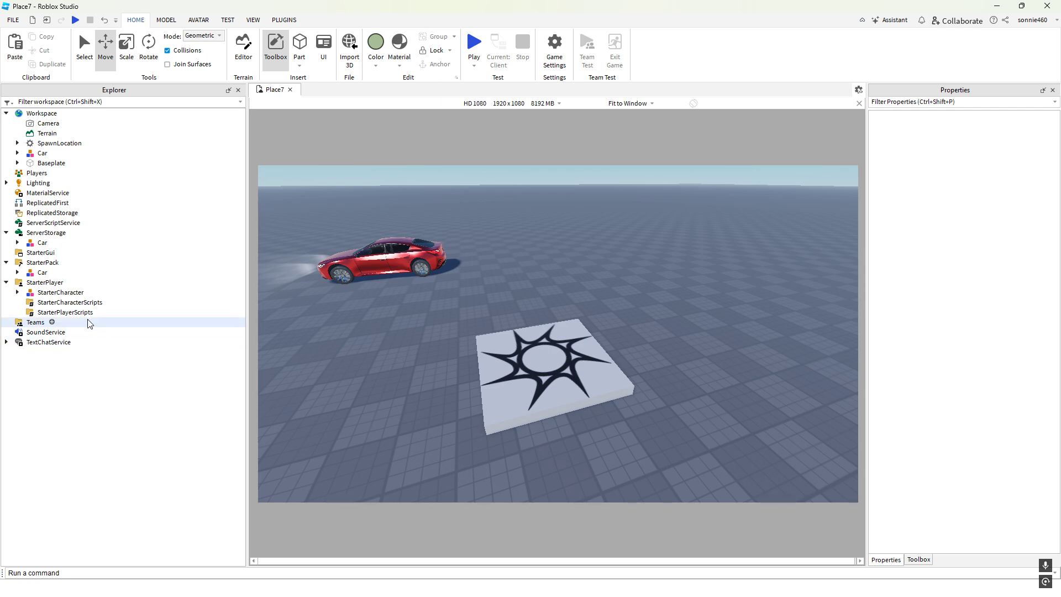
{"action": "left_click", "coordinate": [92, 313]}
{"action": "left_click", "coordinate": [100, 313]}
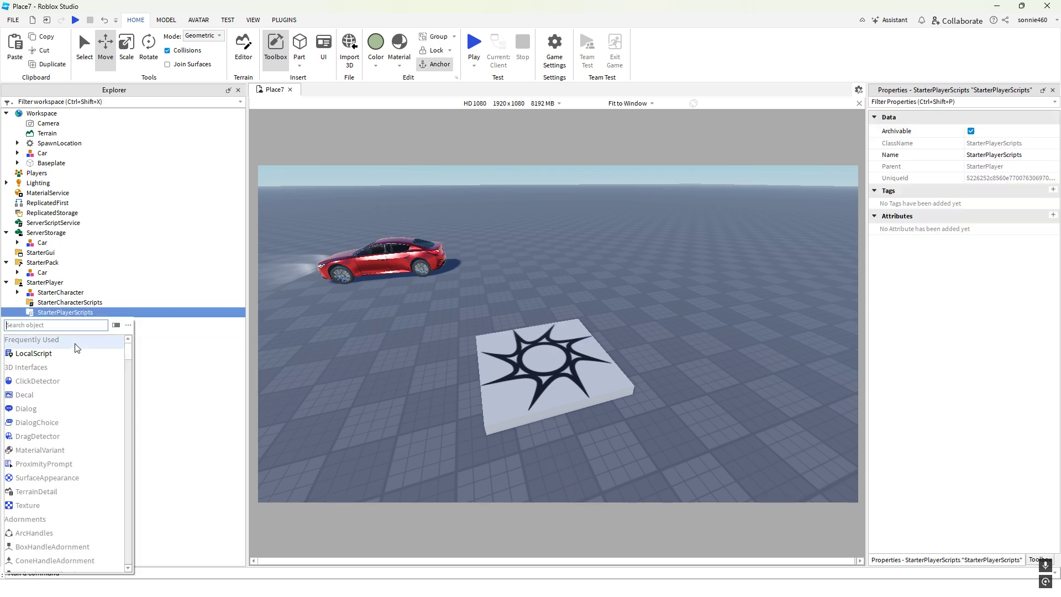
{"action": "left_click", "coordinate": [209, 432]}
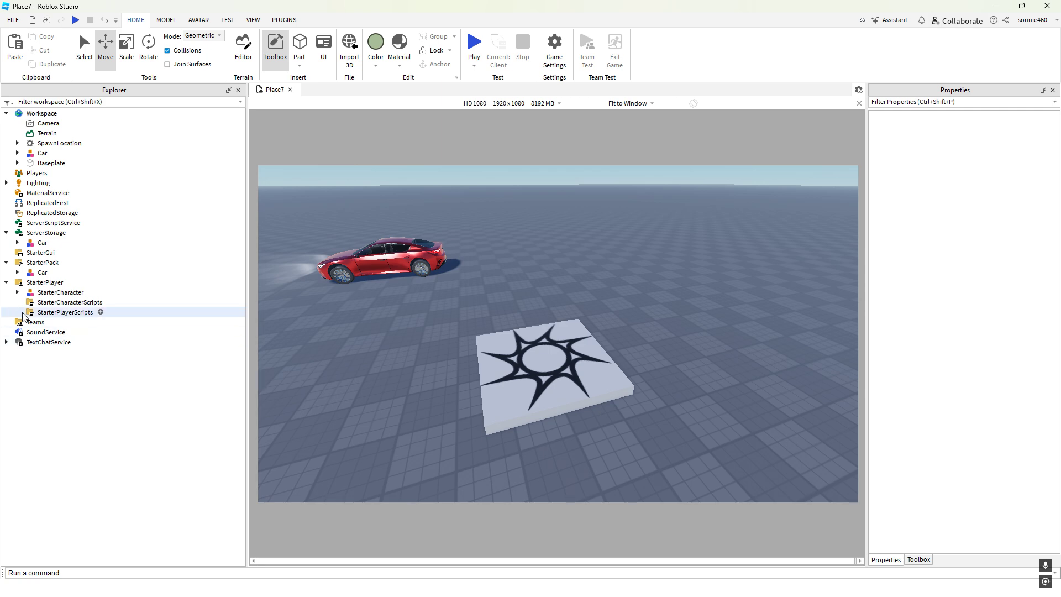
{"action": "left_click", "coordinate": [79, 314]}
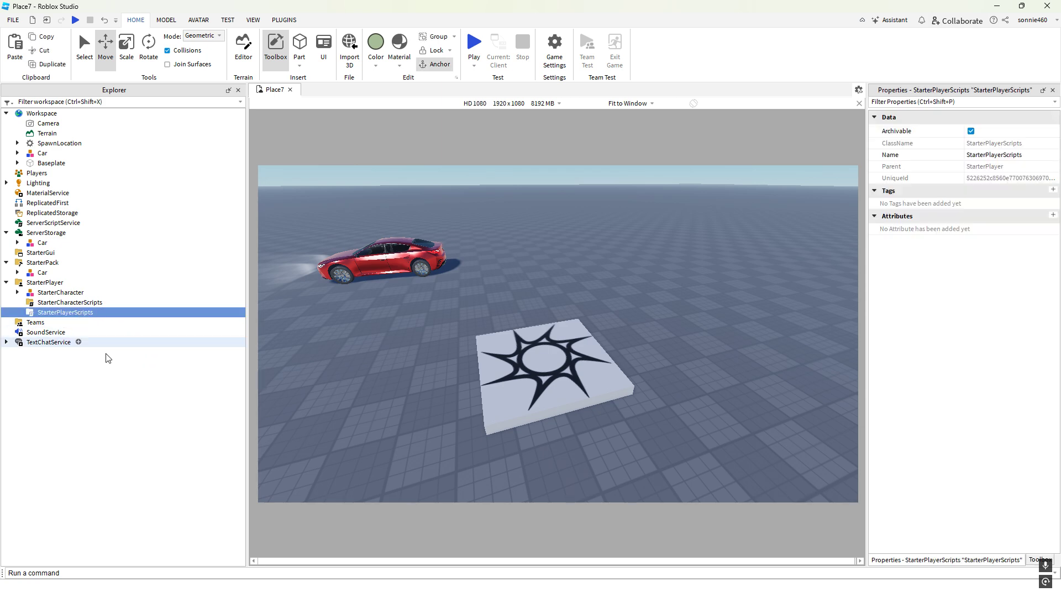
{"action": "left_click", "coordinate": [105, 358]}
View the properties of the Teams, SoundService and TextChatService services in turn
{"action": "left_click", "coordinate": [33, 323]}
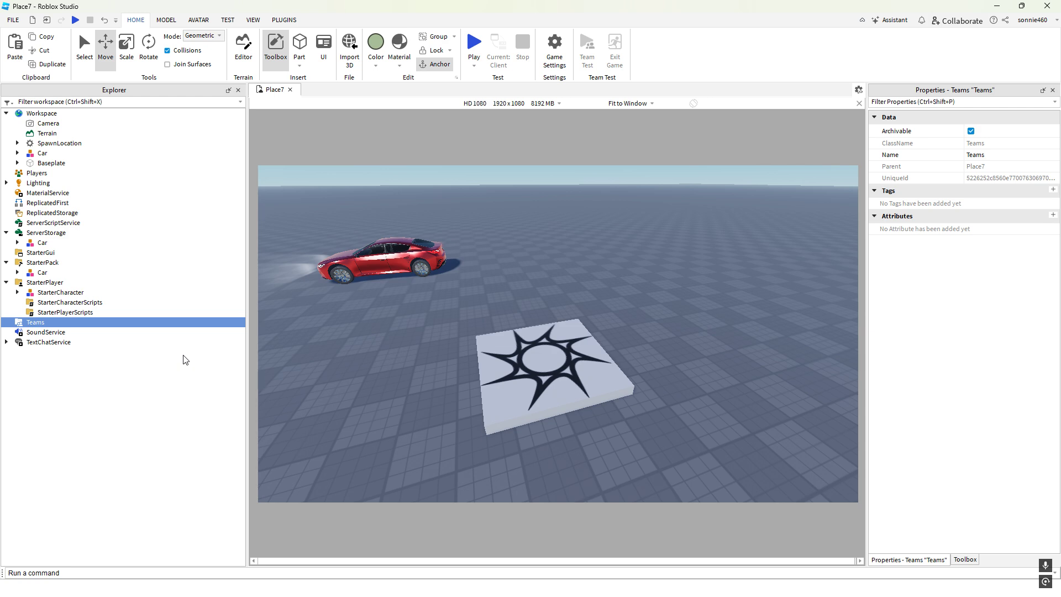
{"action": "key", "text": "Down"}
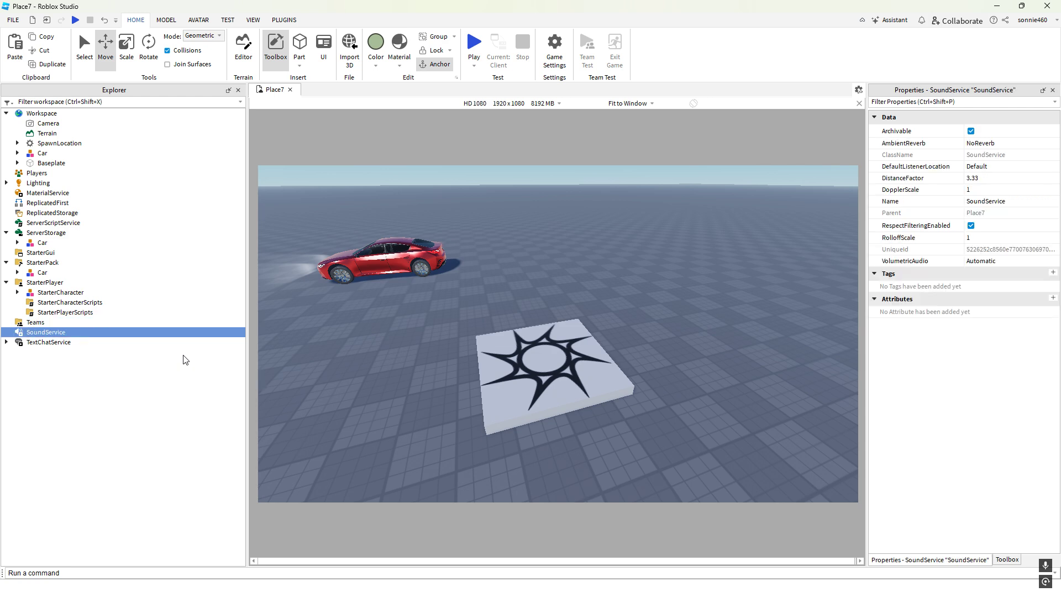
{"action": "key", "text": "Down"}
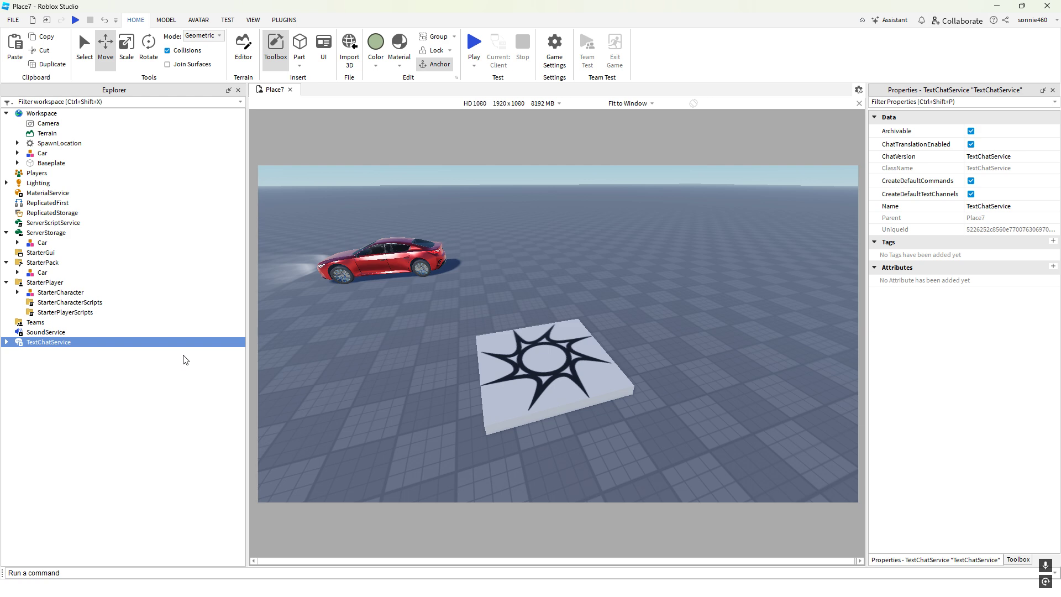
{"action": "left_click", "coordinate": [171, 393]}
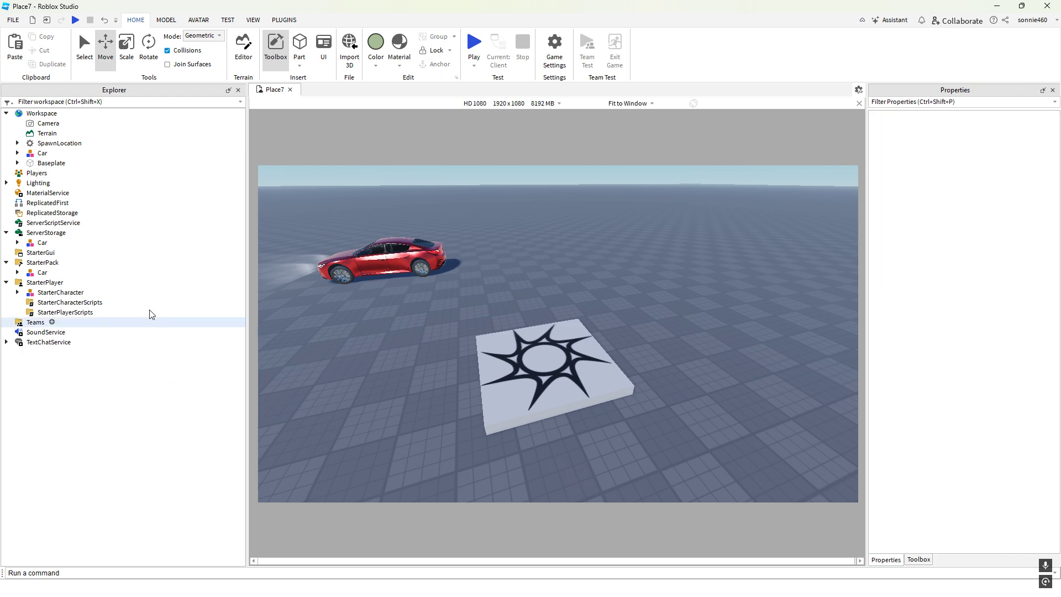
Collapse ServerStorage, StarterPack, StarterPlayer and Workspace in the Explorer, checking TextChatService's properties along the way
{"action": "left_click", "coordinate": [6, 234]}
{"action": "left_click", "coordinate": [6, 252]}
{"action": "left_click", "coordinate": [6, 262]}
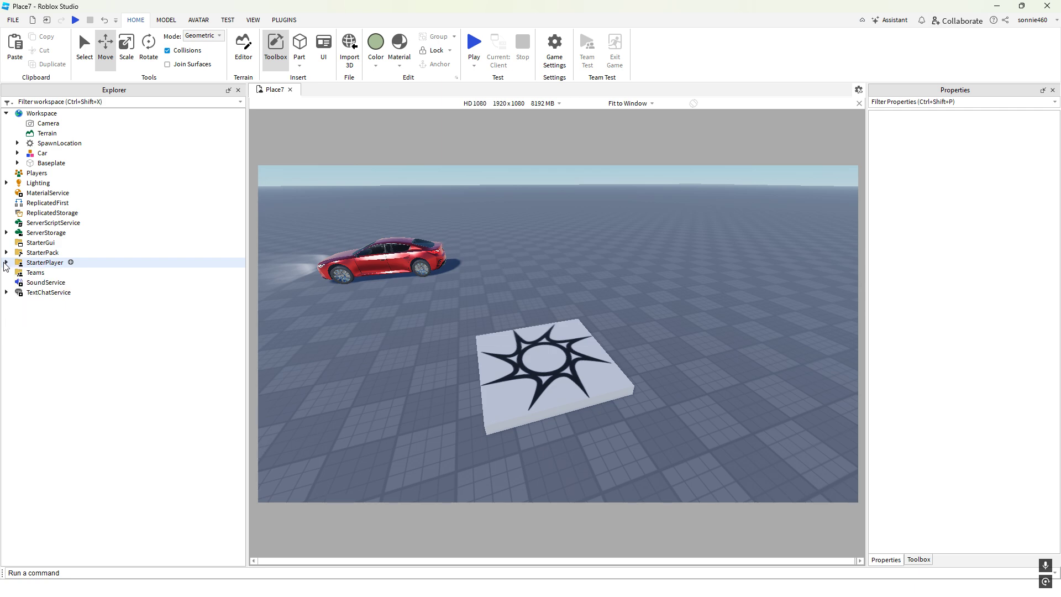
{"action": "left_click", "coordinate": [33, 291]}
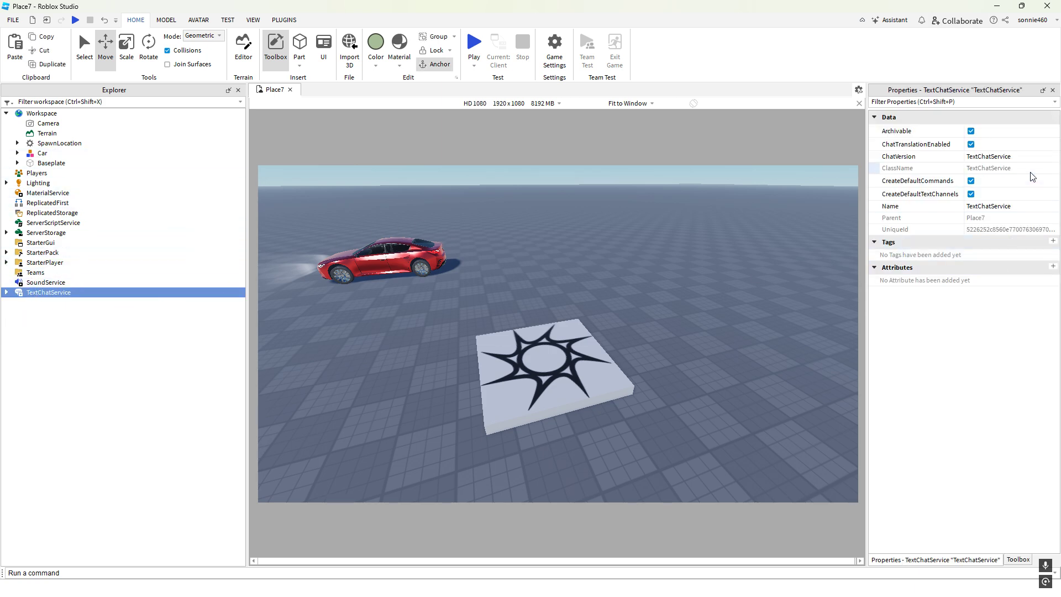
{"action": "left_click", "coordinate": [6, 113]}
Review the properties of Workspace, ReplicatedStorage and each service from ServerScriptService down to StarterPlayer
{"action": "left_click", "coordinate": [37, 114]}
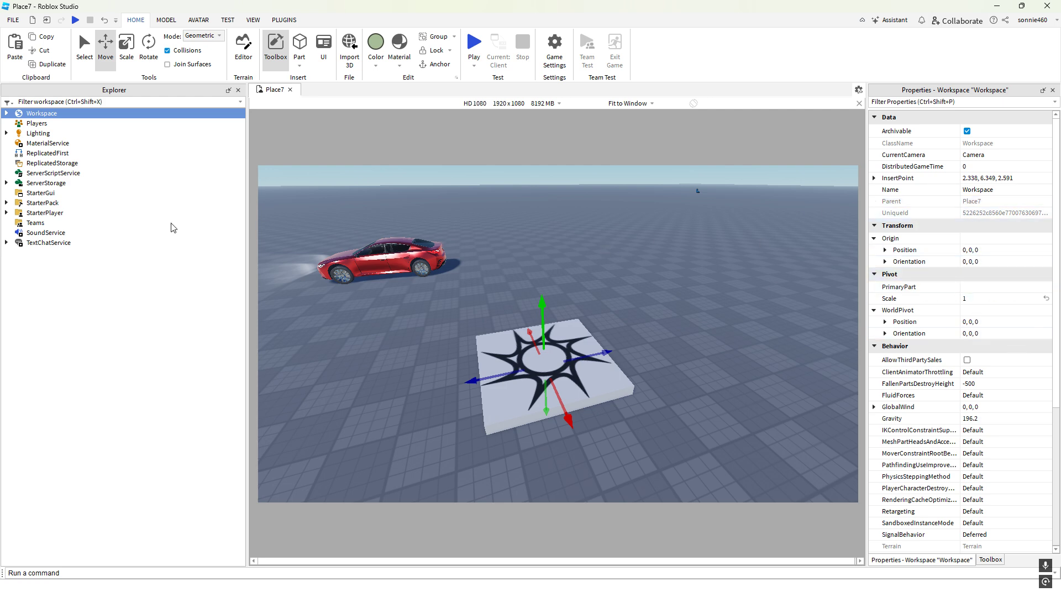
{"action": "left_click", "coordinate": [50, 164]}
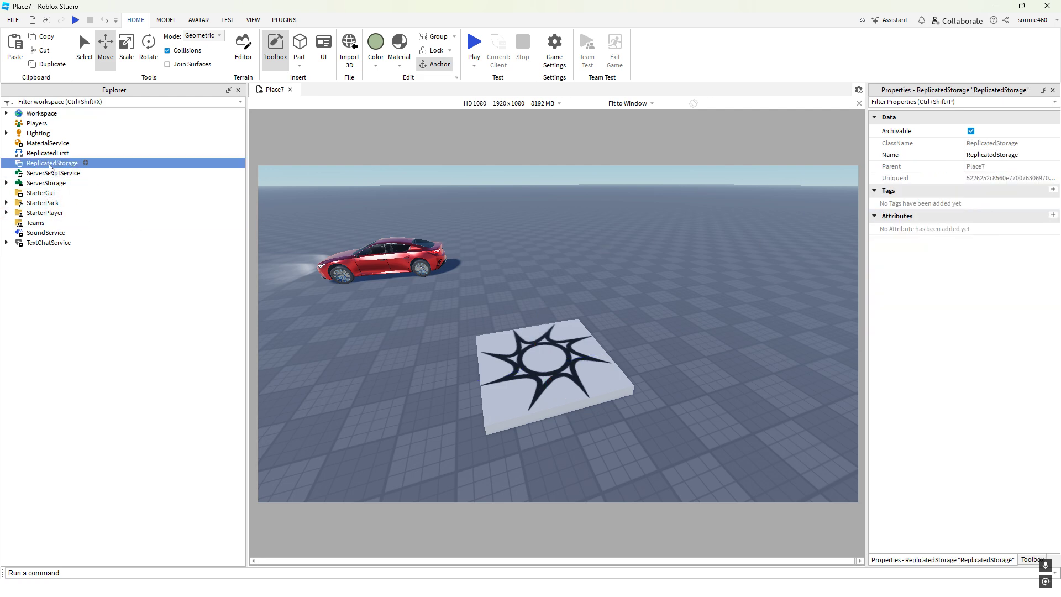
{"action": "left_click", "coordinate": [50, 173]}
{"action": "key", "text": "Down"}
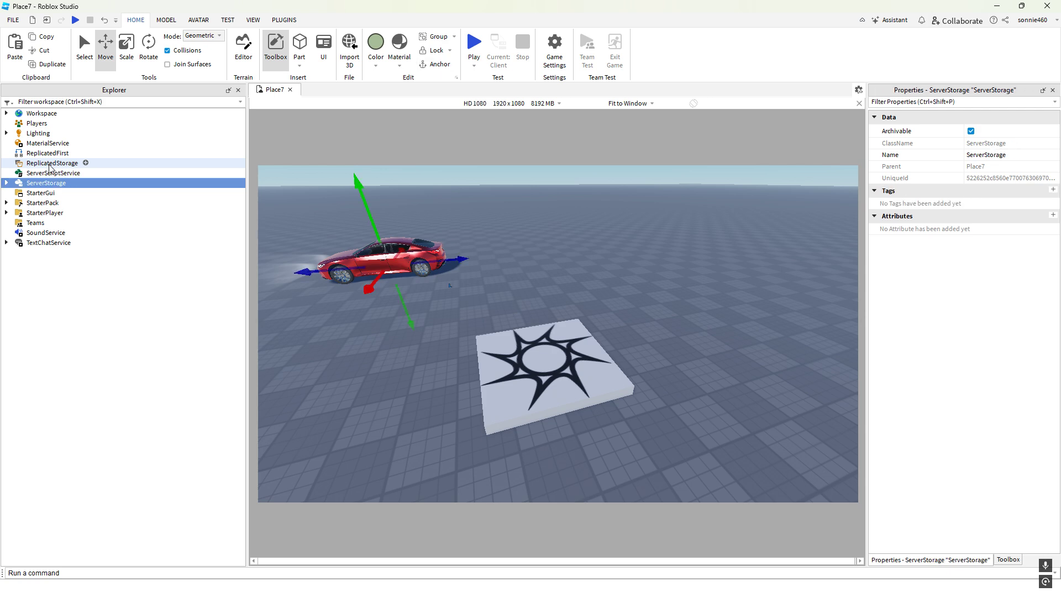
{"action": "key", "text": "Down"}
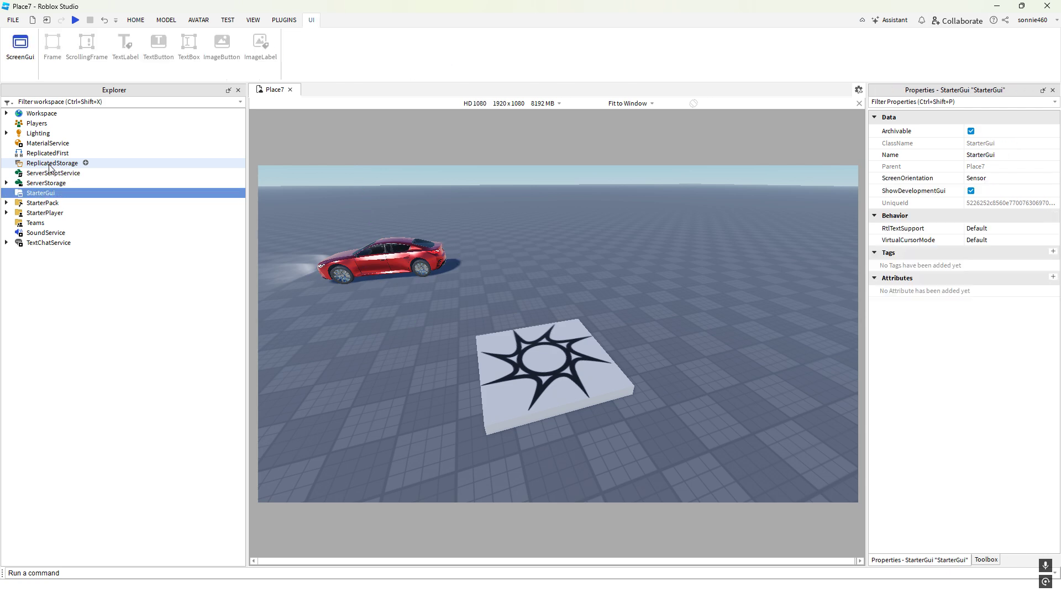
{"action": "key", "text": "Down"}
{"action": "key", "text": "Up"}
{"action": "key", "text": "Down"}
{"action": "key", "text": "Down"}
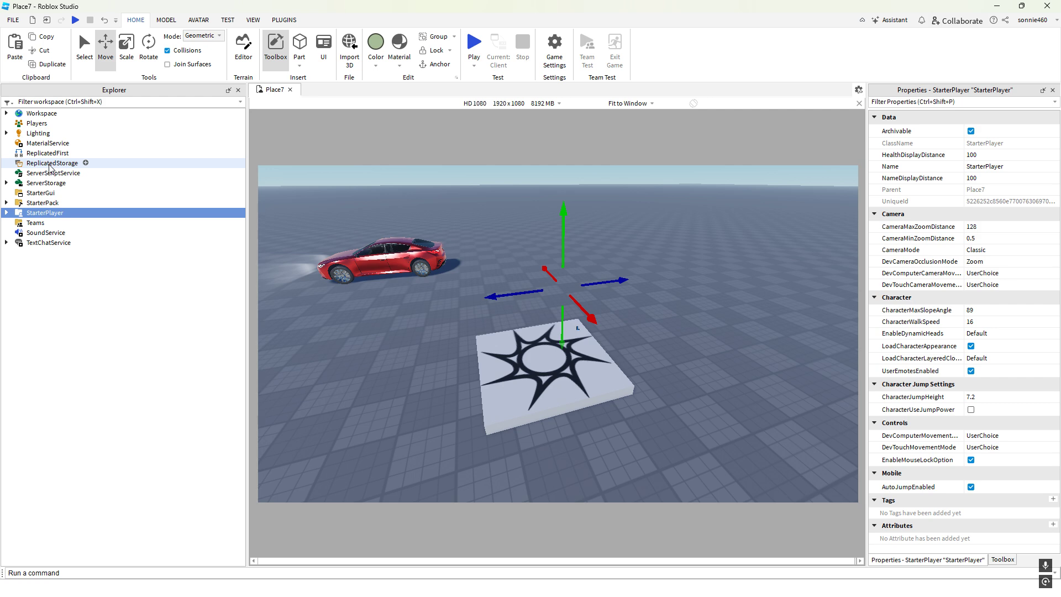
{"action": "key", "text": "Down"}
{"action": "key", "text": "Up"}
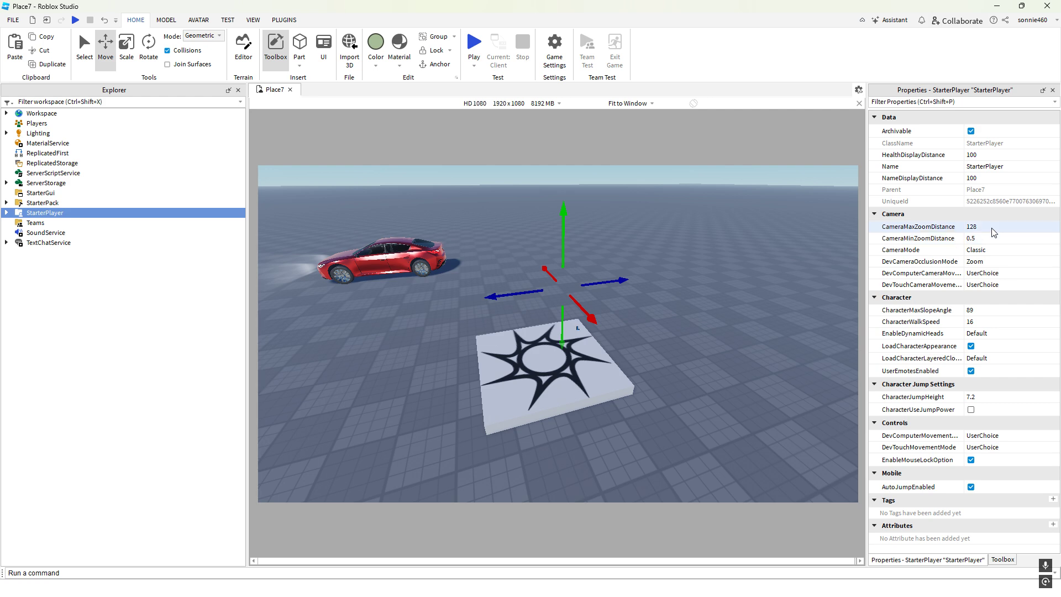
Inspect StarterPlayer's HealthDisplayDistance, CameraMaxZoomDistance and CharacterWalkSpeed properties without changing them, and clear the selection
{"action": "left_click", "coordinate": [1002, 155]}
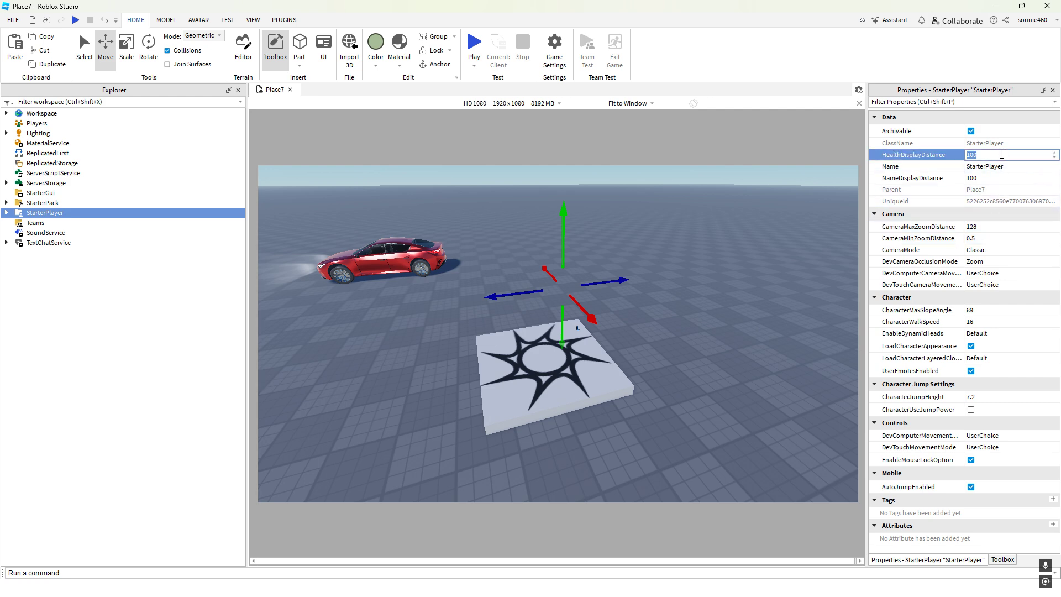
{"action": "key", "text": "Return"}
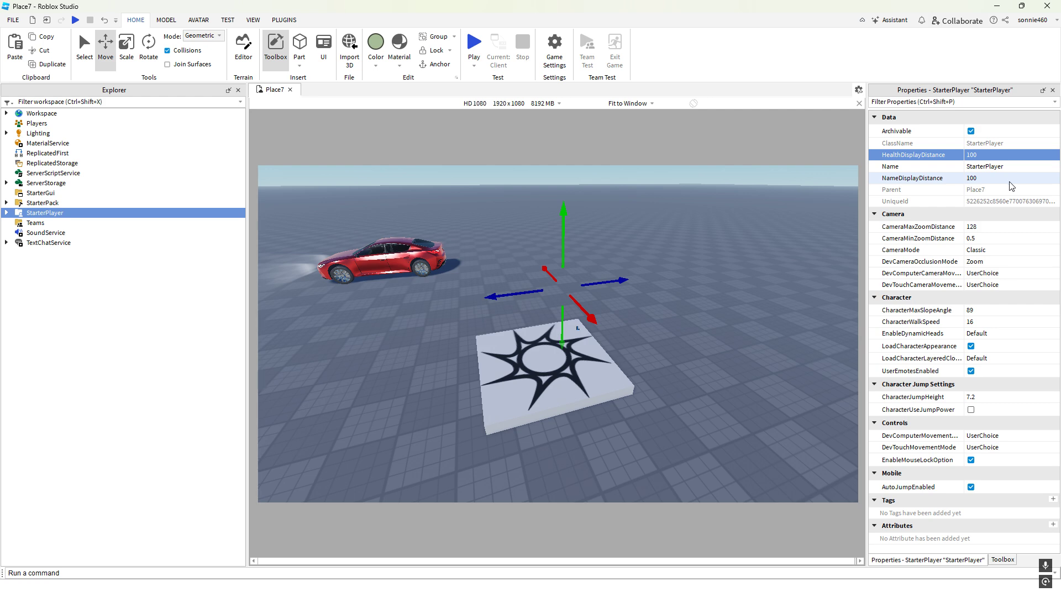
{"action": "left_click", "coordinate": [1000, 227]}
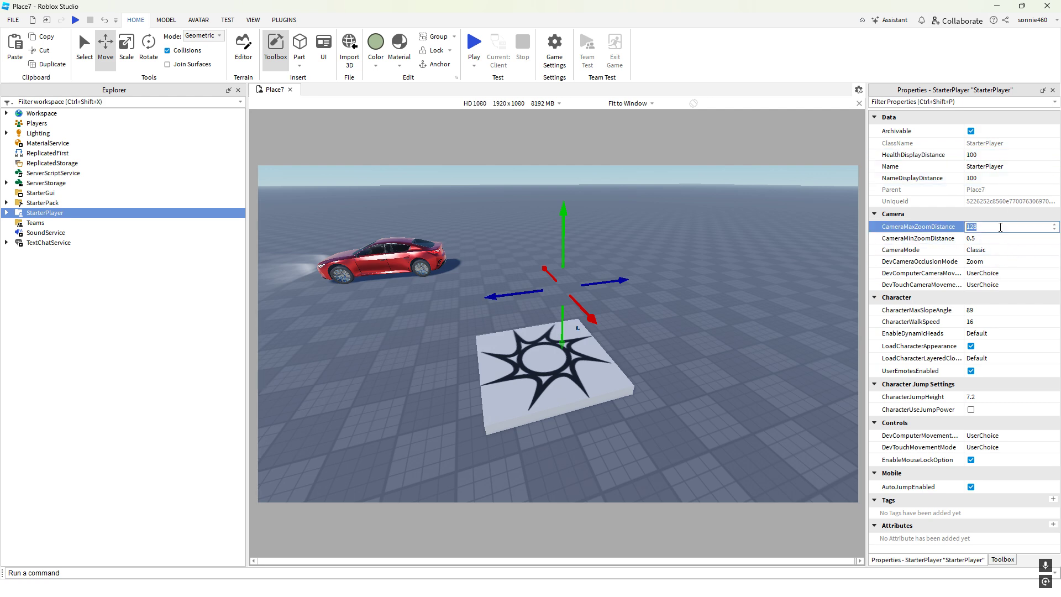
{"action": "key", "text": "Return"}
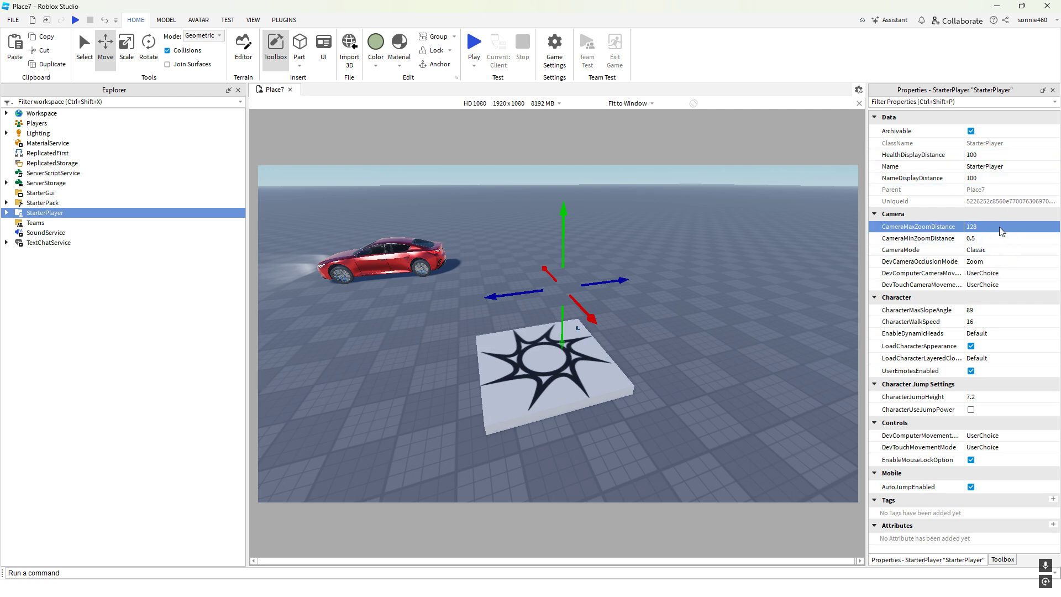
{"action": "left_click", "coordinate": [1007, 322]}
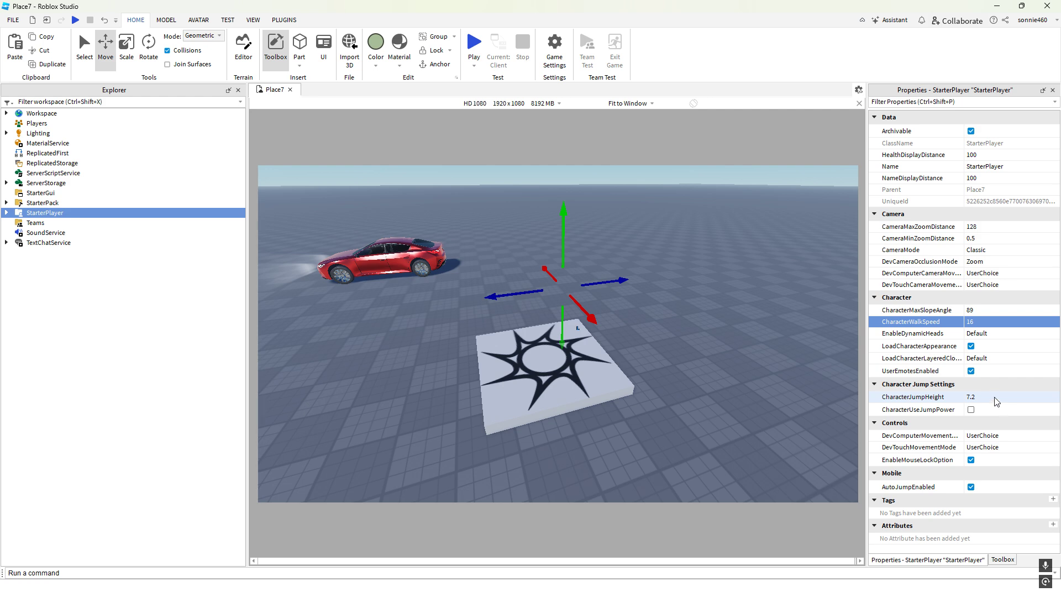
{"action": "left_click", "coordinate": [720, 272]}
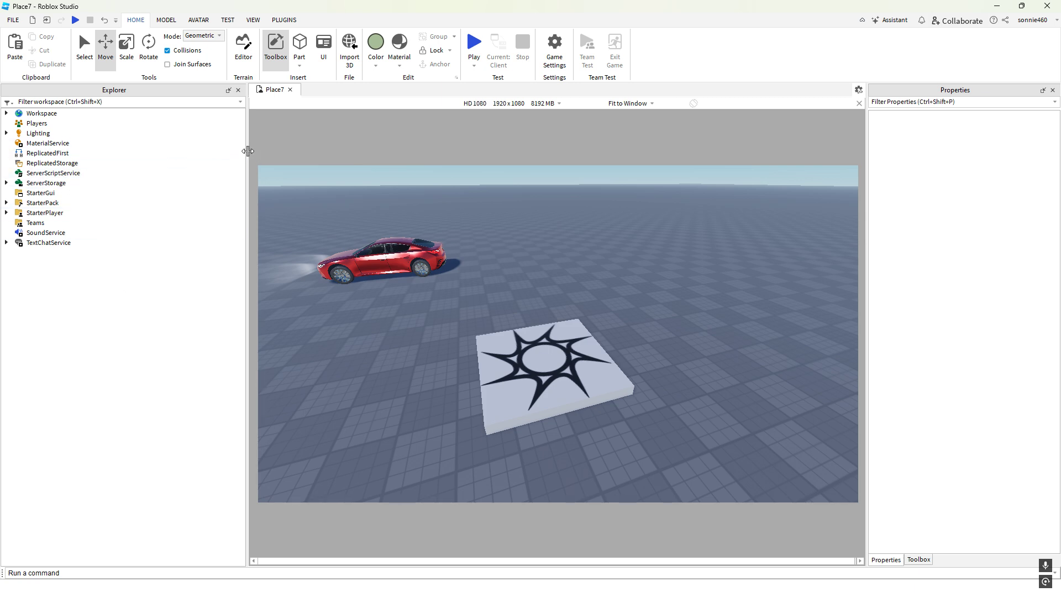
Resize the SpawnLocation to 12, 1, 12.812 and move it along its Z axis to position 0, 0.5, -2.381
{"action": "left_click_drag", "start_coordinate": [246, 150], "coordinate": [211, 150]}
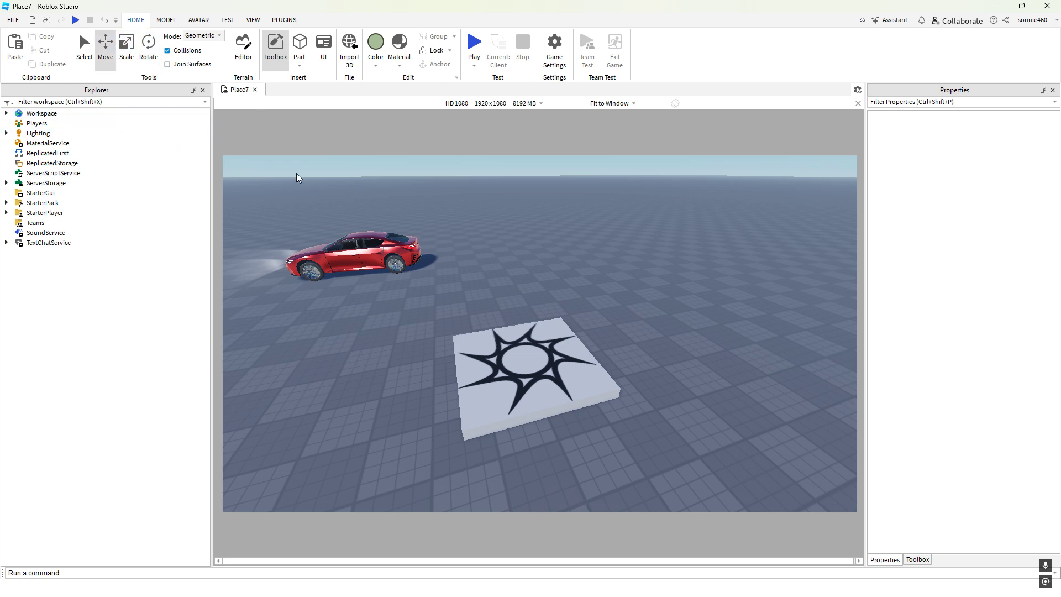
{"action": "left_click", "coordinate": [520, 382]}
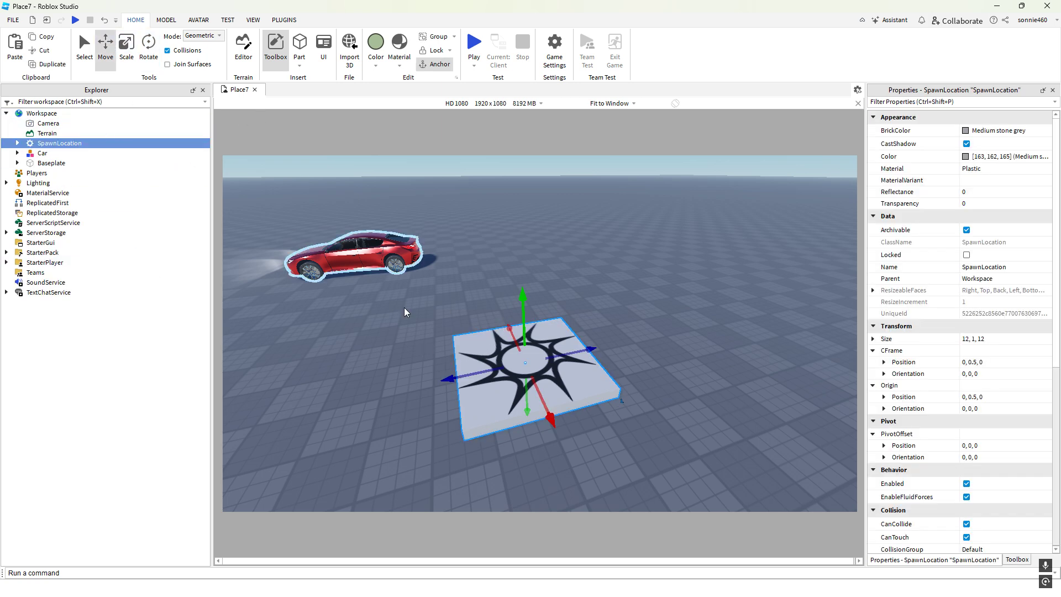
{"action": "left_click_drag", "start_coordinate": [590, 350], "coordinate": [622, 338]}
{"action": "left_click", "coordinate": [126, 45]}
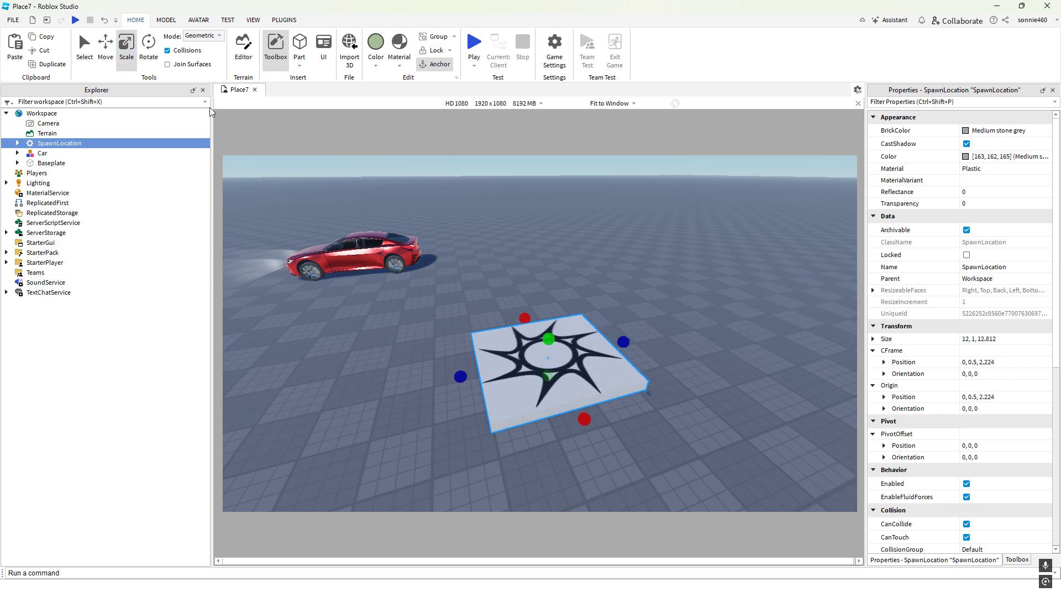
{"action": "left_click", "coordinate": [105, 45]}
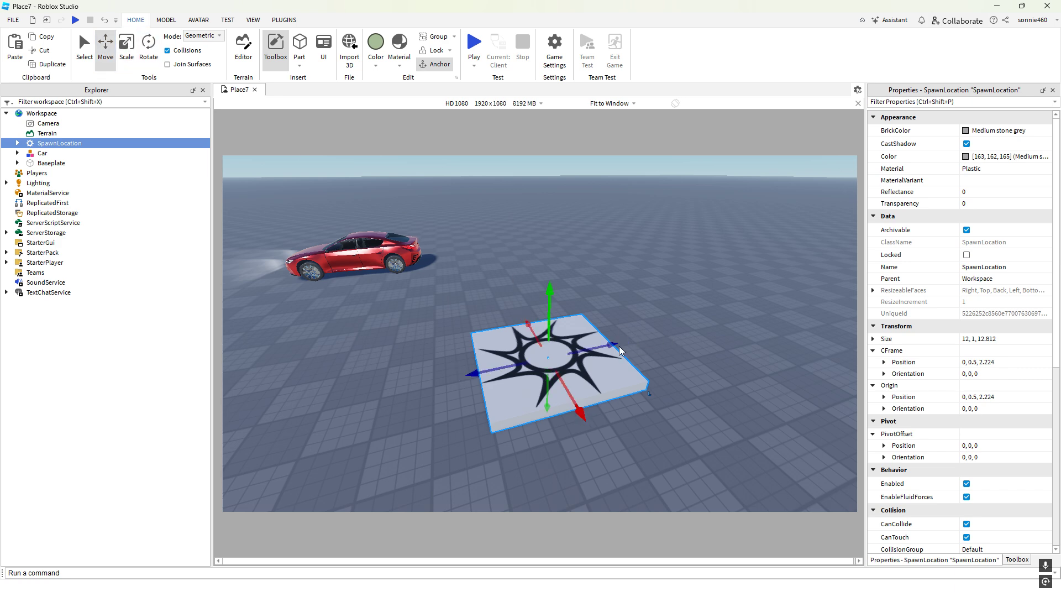
{"action": "left_click_drag", "start_coordinate": [619, 346], "coordinate": [597, 332]}
{"action": "left_click", "coordinate": [602, 251]}
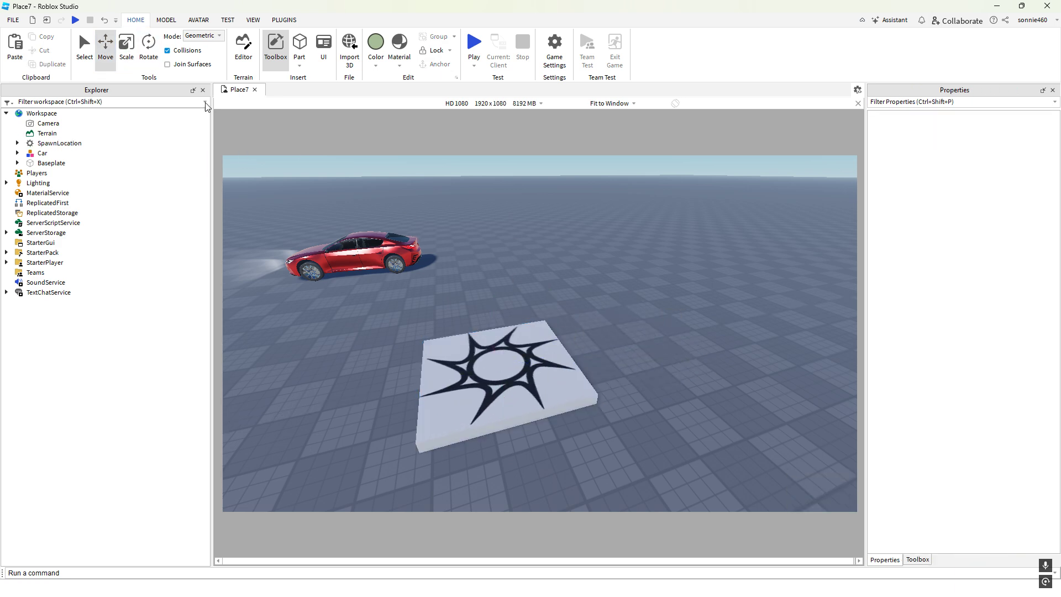
Look over the Terrain Editor's creation tools and the Toolbox's model categories, closing each one after viewing
{"action": "left_click", "coordinate": [243, 48]}
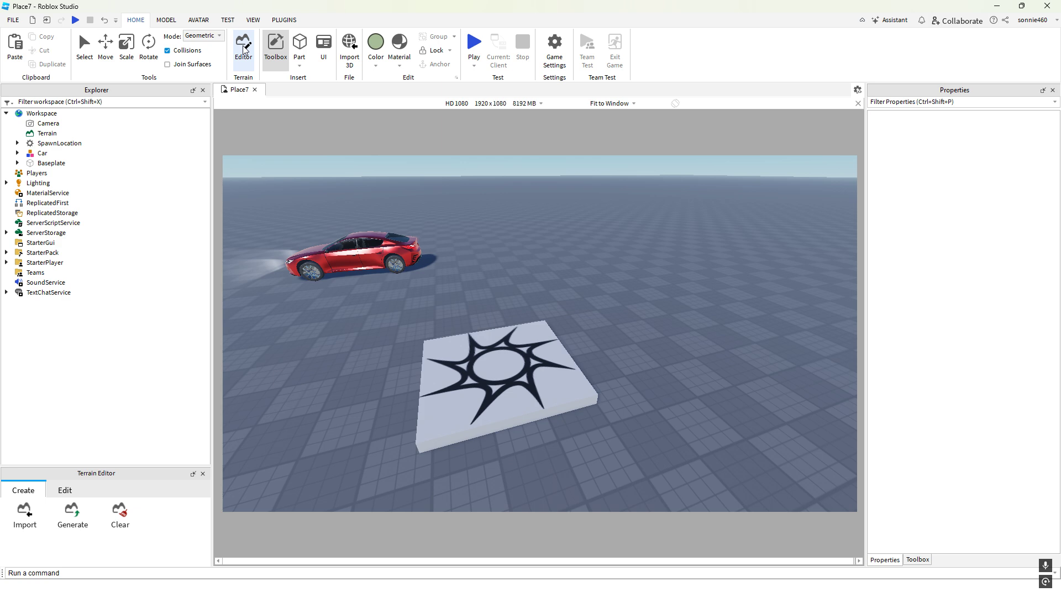
{"action": "left_click", "coordinate": [243, 49]}
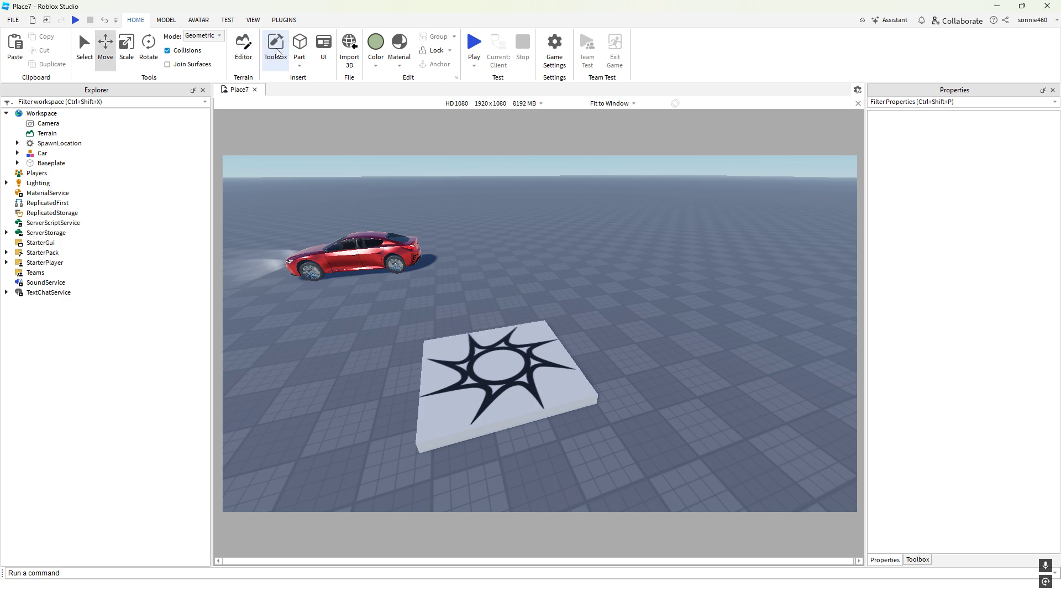
{"action": "left_click", "coordinate": [276, 48]}
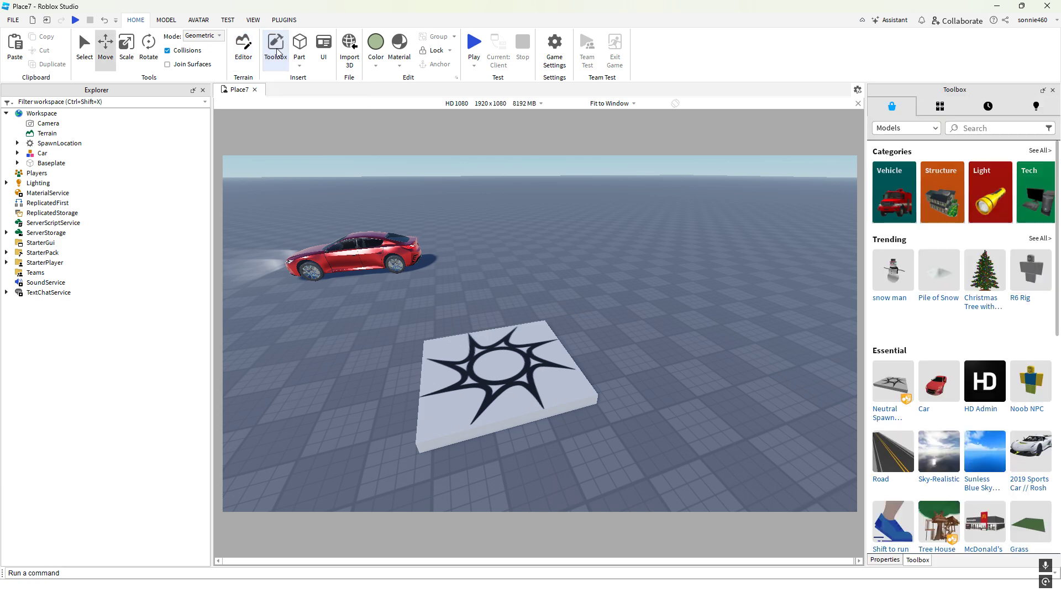
{"action": "left_click", "coordinate": [277, 51]}
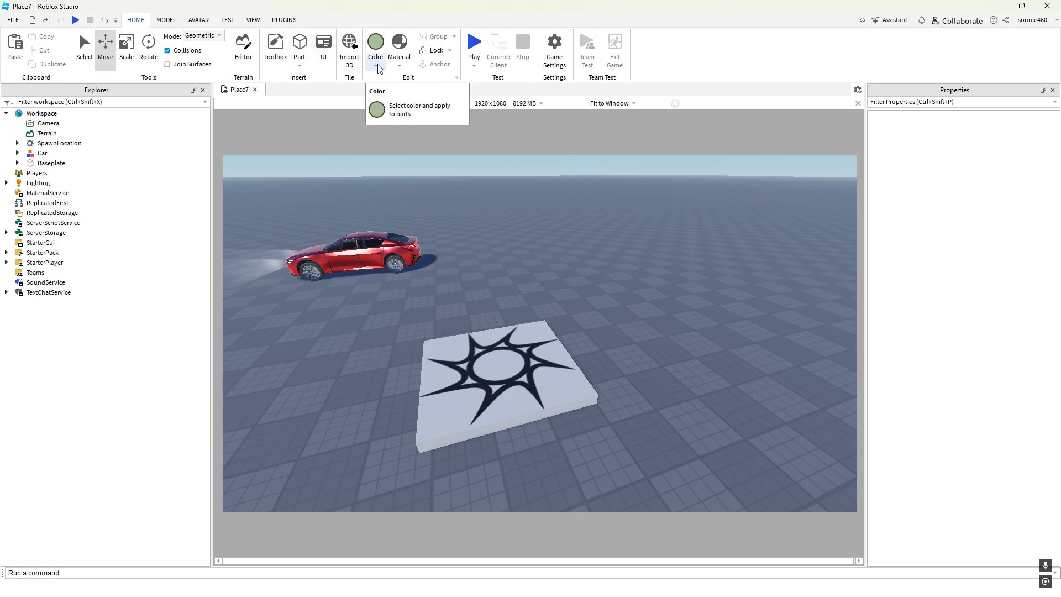
Recolor the SpawnLocation to Deep orange
{"action": "left_click", "coordinate": [519, 369]}
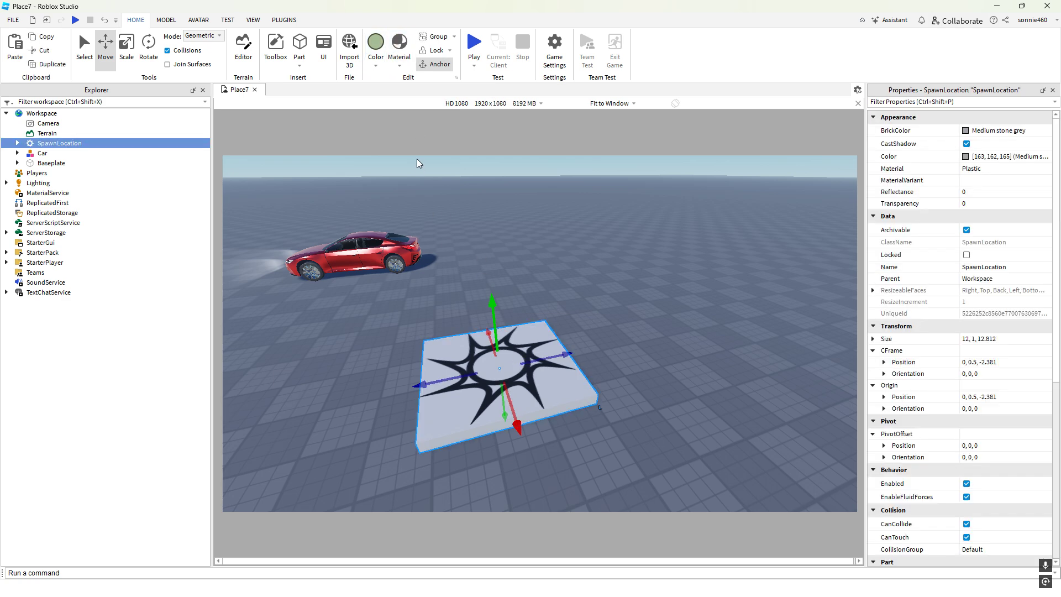
{"action": "left_click", "coordinate": [379, 47]}
{"action": "left_click", "coordinate": [376, 65]}
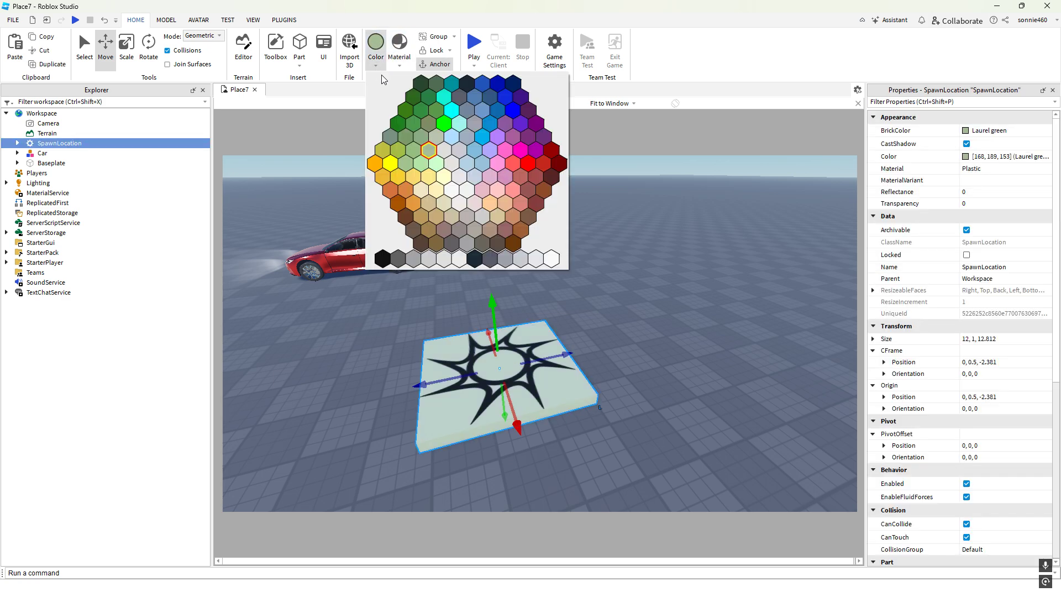
{"action": "left_click", "coordinate": [379, 167]}
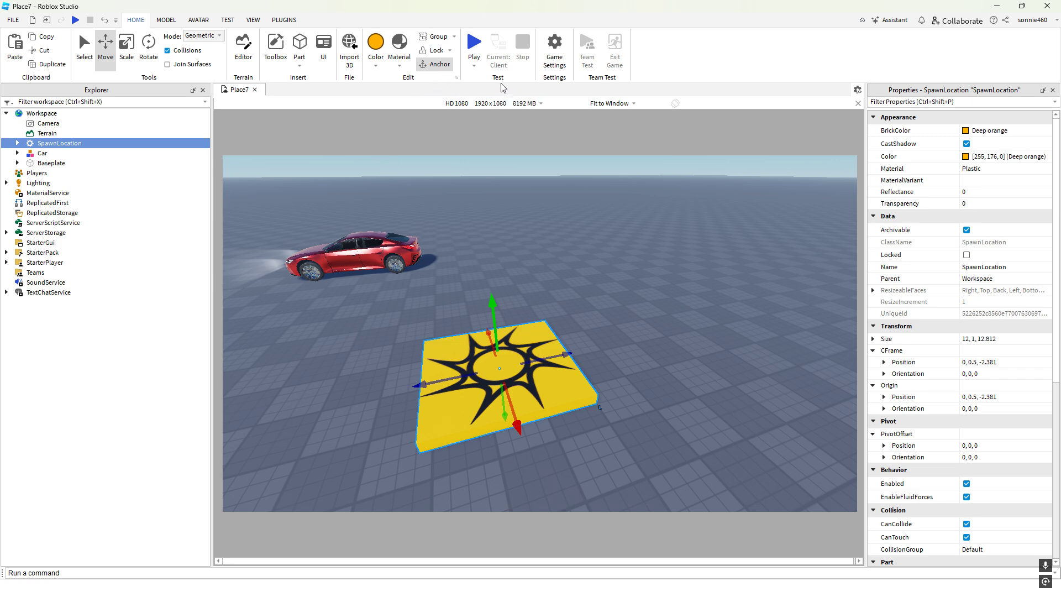
Clear the SpawnLocation selection and look at the available playtest modes without starting a test
{"action": "left_click", "coordinate": [442, 68]}
{"action": "left_click", "coordinate": [494, 165]}
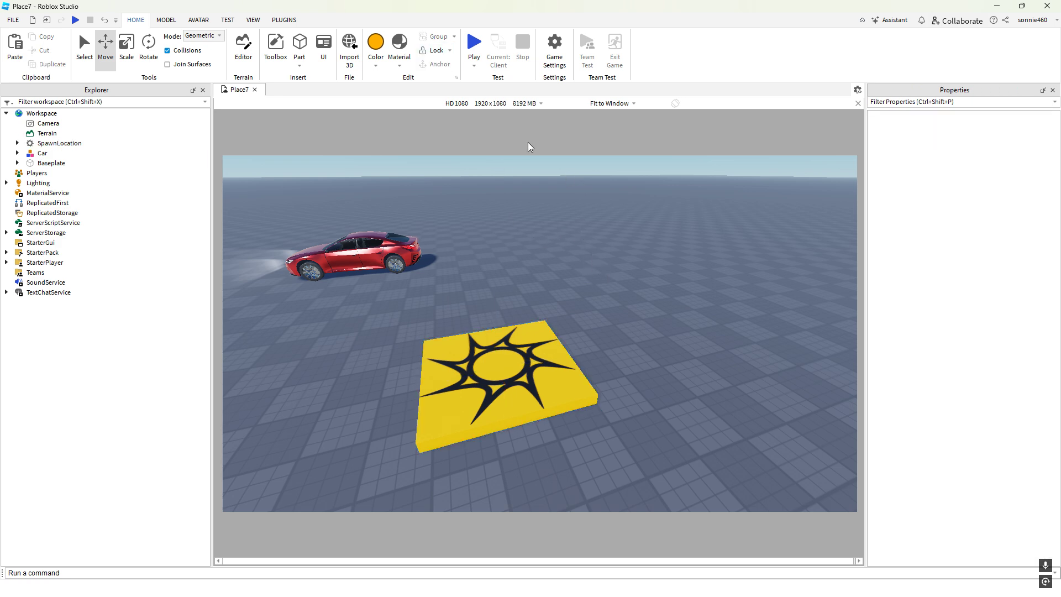
{"action": "left_click", "coordinate": [473, 66]}
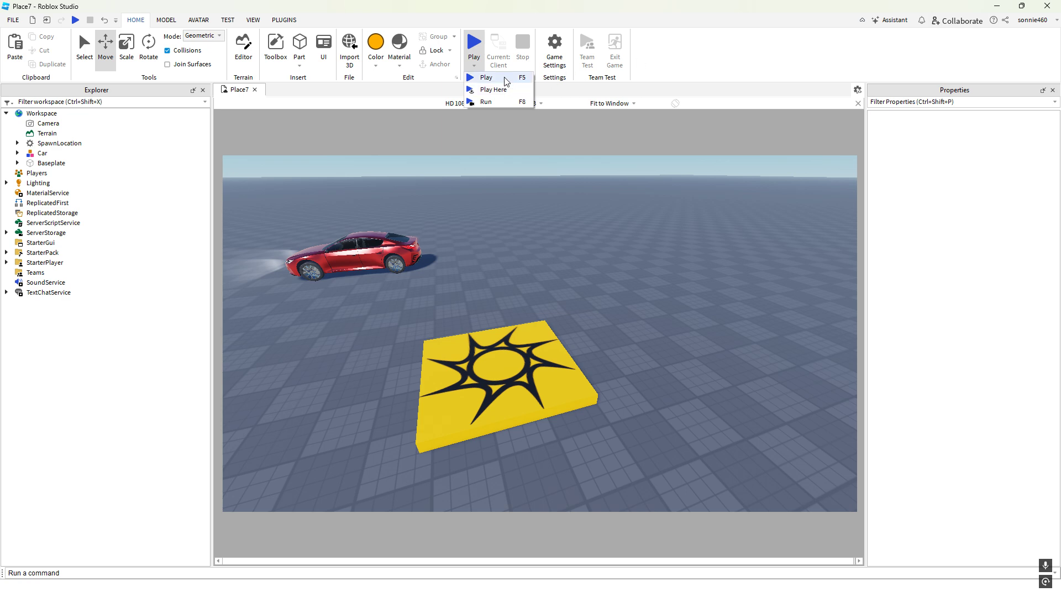
{"action": "left_click", "coordinate": [610, 253]}
Move the SpawnLocation along its Z axis to position 0, 0.5, -3.121
{"action": "left_click", "coordinate": [546, 339]}
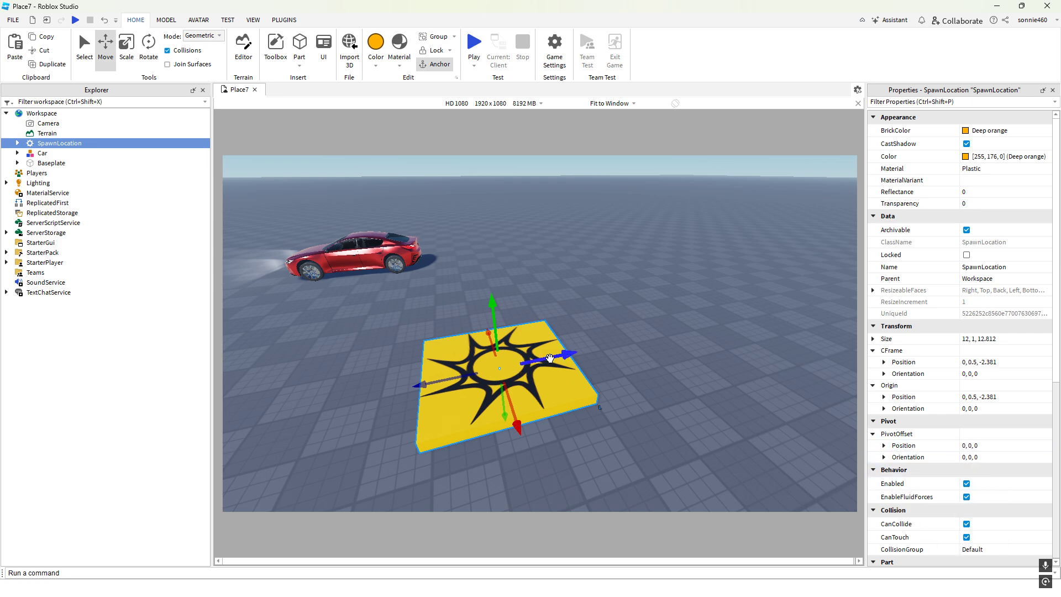
{"action": "left_click_drag", "start_coordinate": [550, 358], "coordinate": [528, 364]}
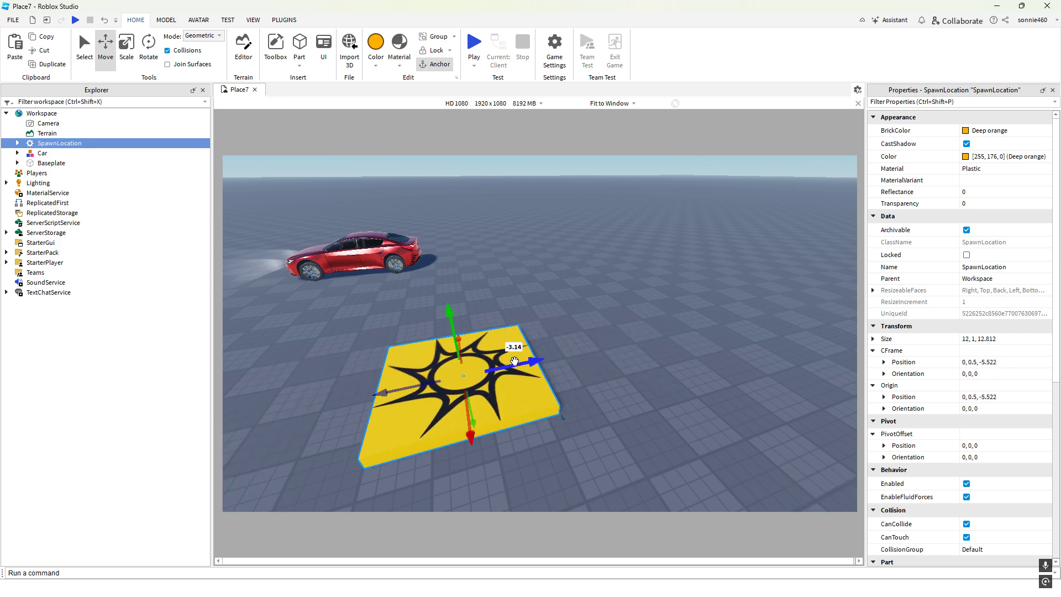
{"action": "left_click", "coordinate": [253, 20]}
{"action": "left_click", "coordinate": [134, 20]}
{"action": "left_click", "coordinate": [158, 23]}
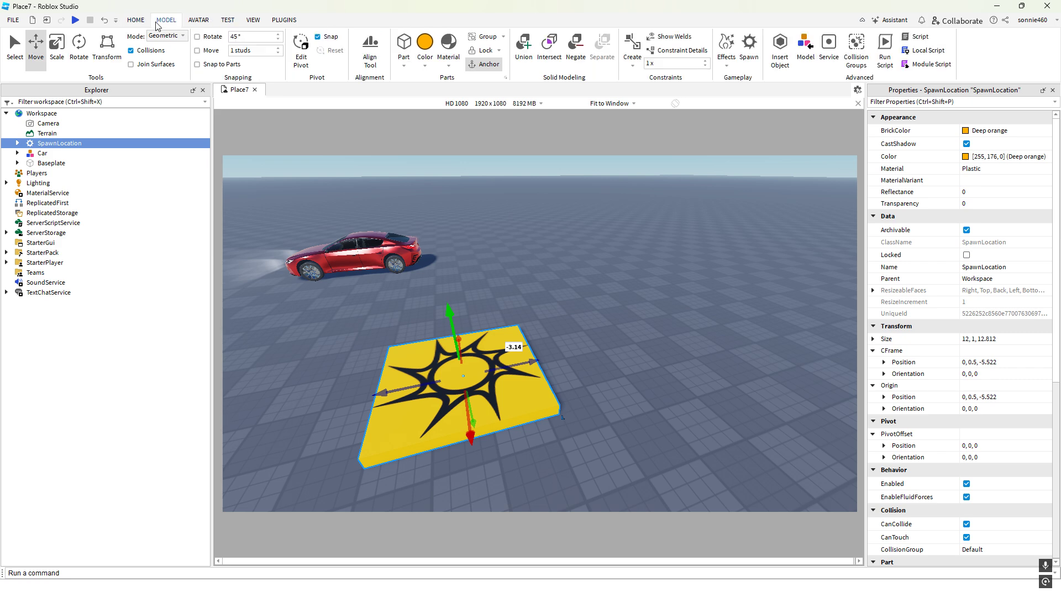
{"action": "left_click", "coordinate": [143, 24]}
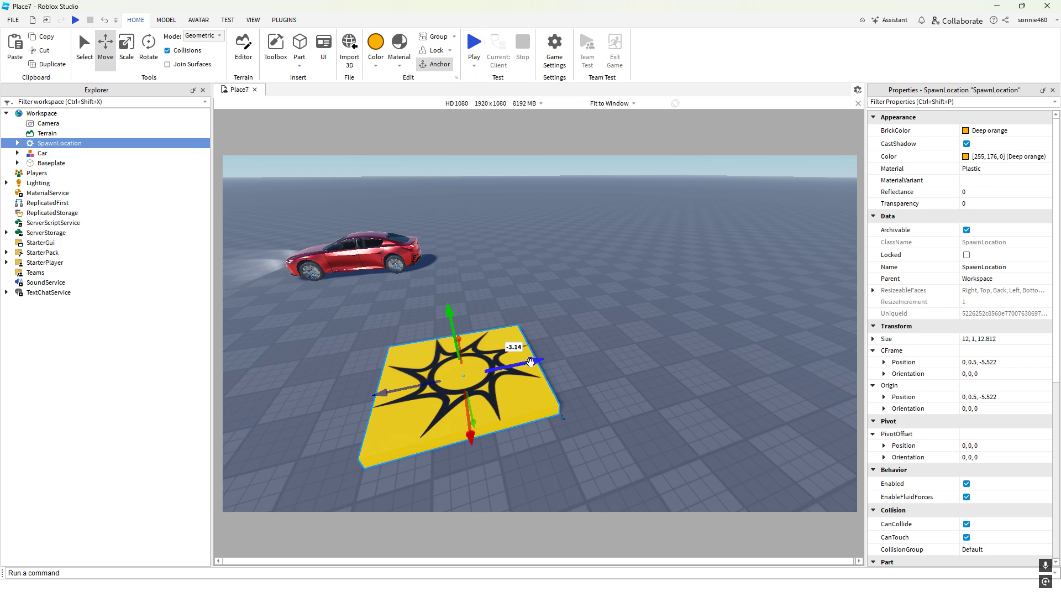
{"action": "left_click_drag", "start_coordinate": [534, 362], "coordinate": [565, 356]}
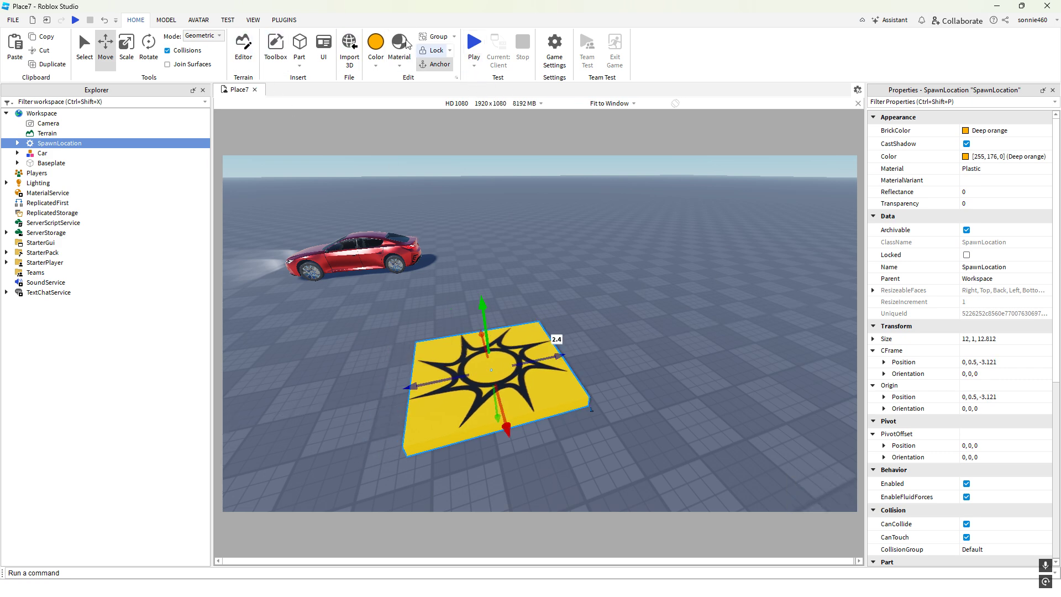
Examine the Play, Play Here and Run test options in relation to the camera's location in the place
{"action": "left_click", "coordinate": [163, 21]}
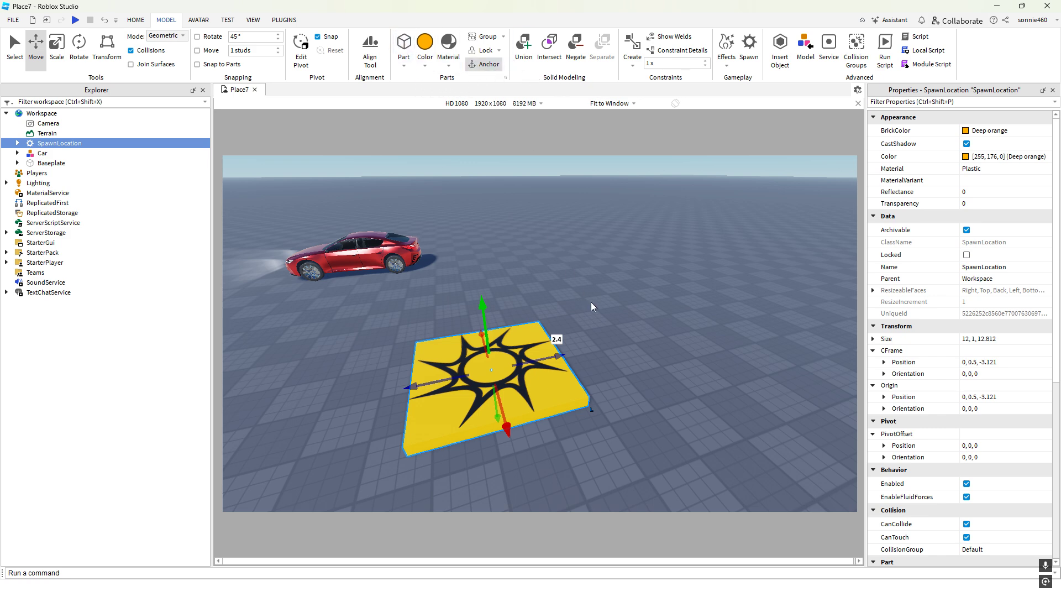
{"action": "left_click", "coordinate": [134, 19]}
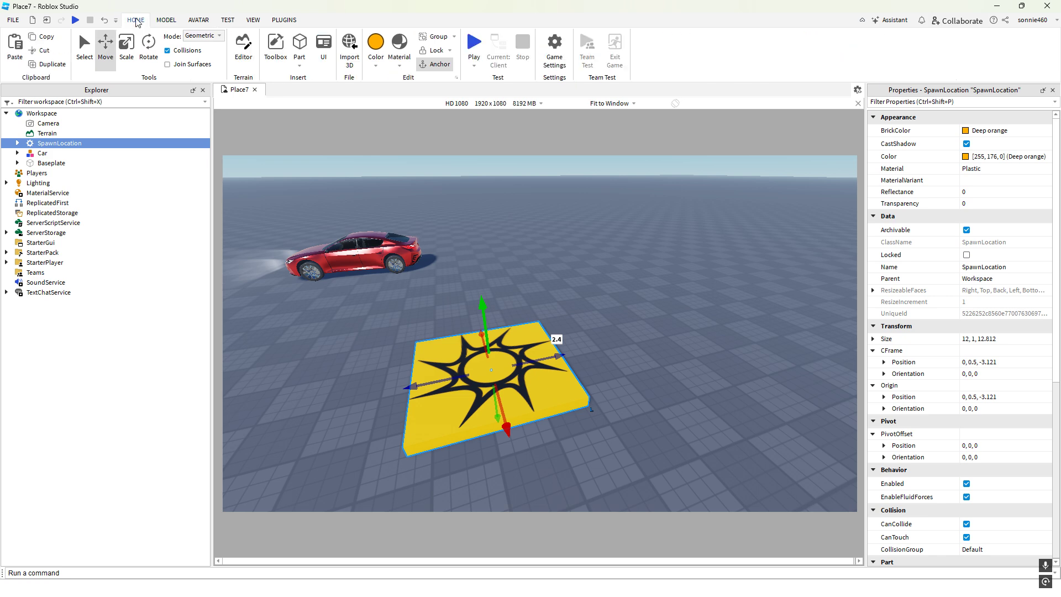
{"action": "left_click", "coordinate": [474, 65]}
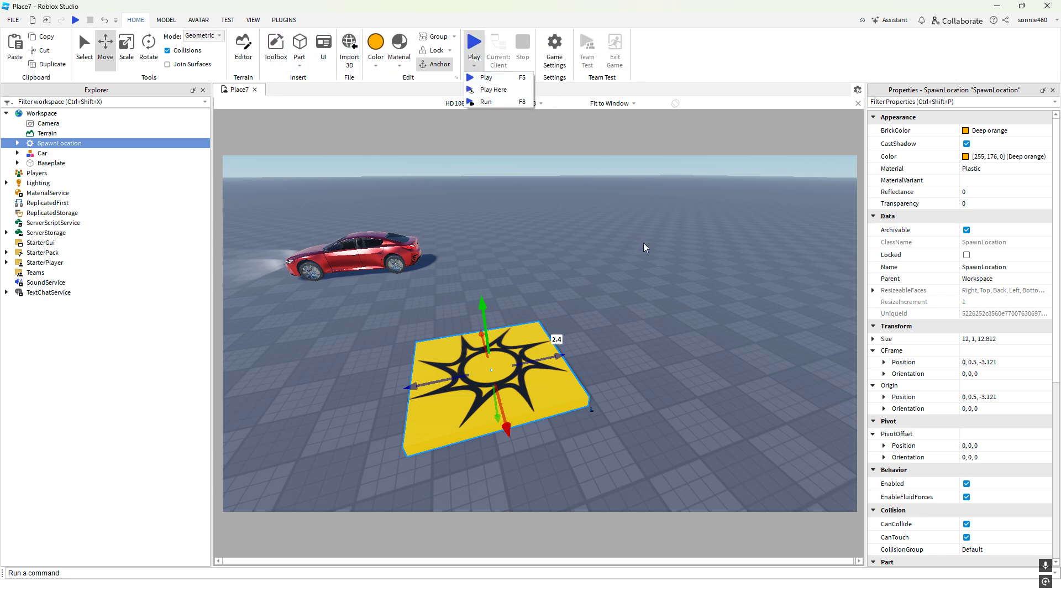
{"action": "right_click_drag", "start_coordinate": [648, 251], "coordinate": [647, 251]}
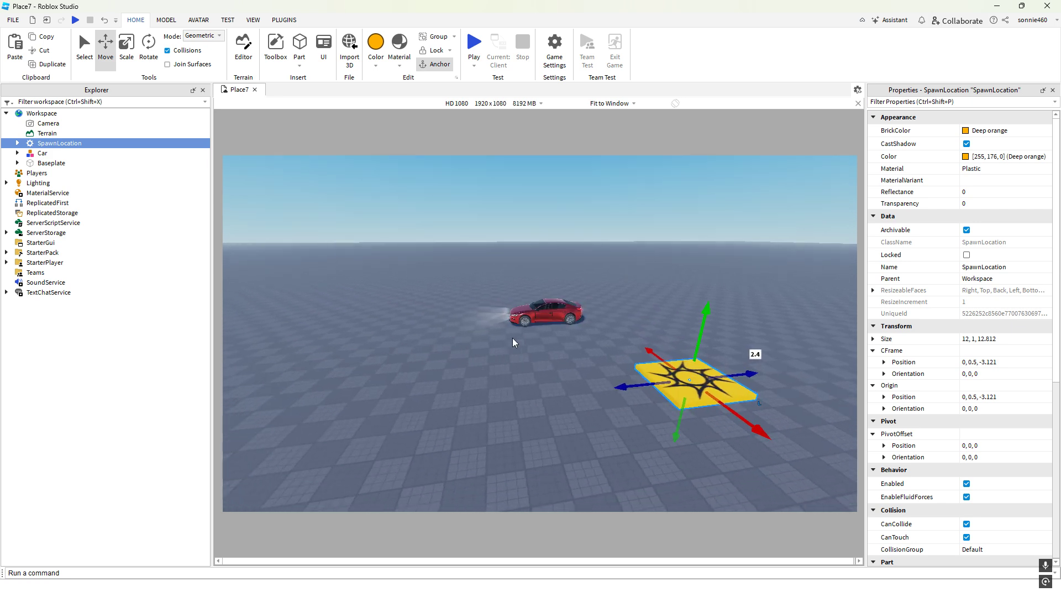
{"action": "left_click", "coordinate": [508, 343]}
{"action": "right_click_drag", "start_coordinate": [508, 343], "coordinate": [504, 339]}
{"action": "left_click", "coordinate": [477, 65]}
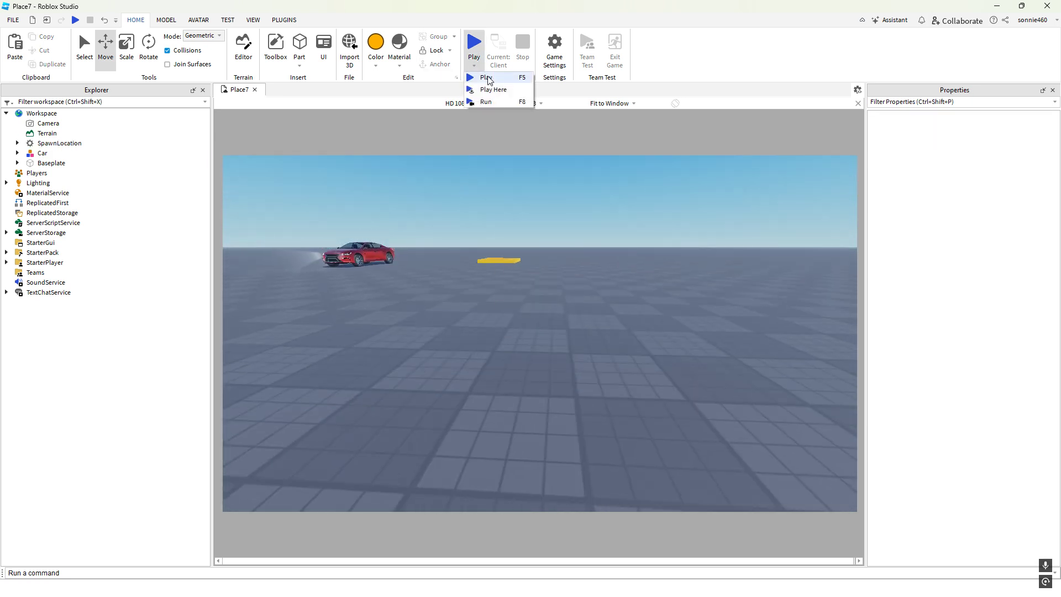
{"action": "left_click", "coordinate": [574, 431]}
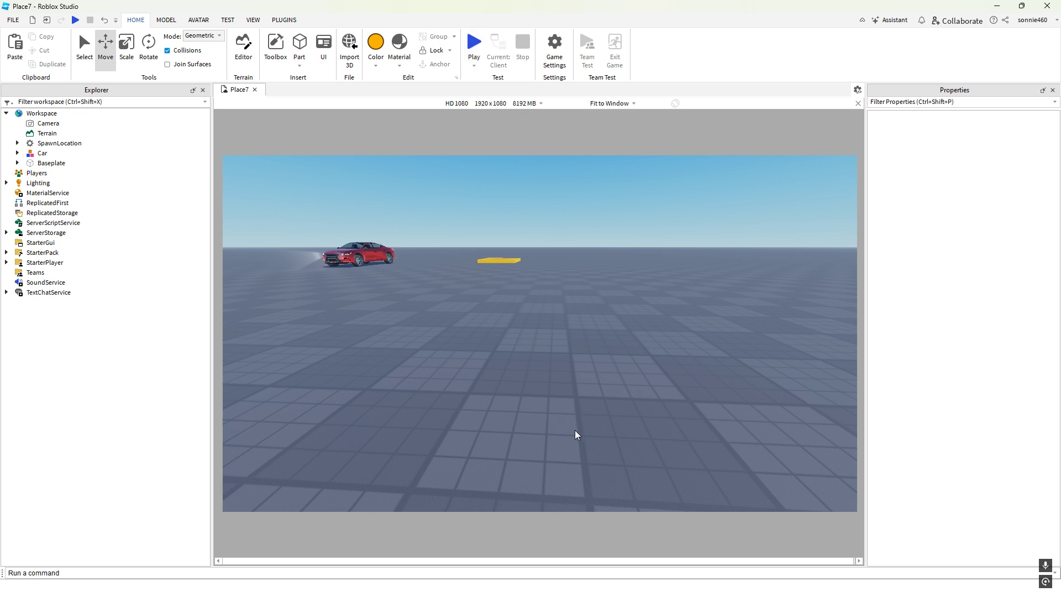
{"action": "right_click_drag", "start_coordinate": [575, 432], "coordinate": [574, 443]}
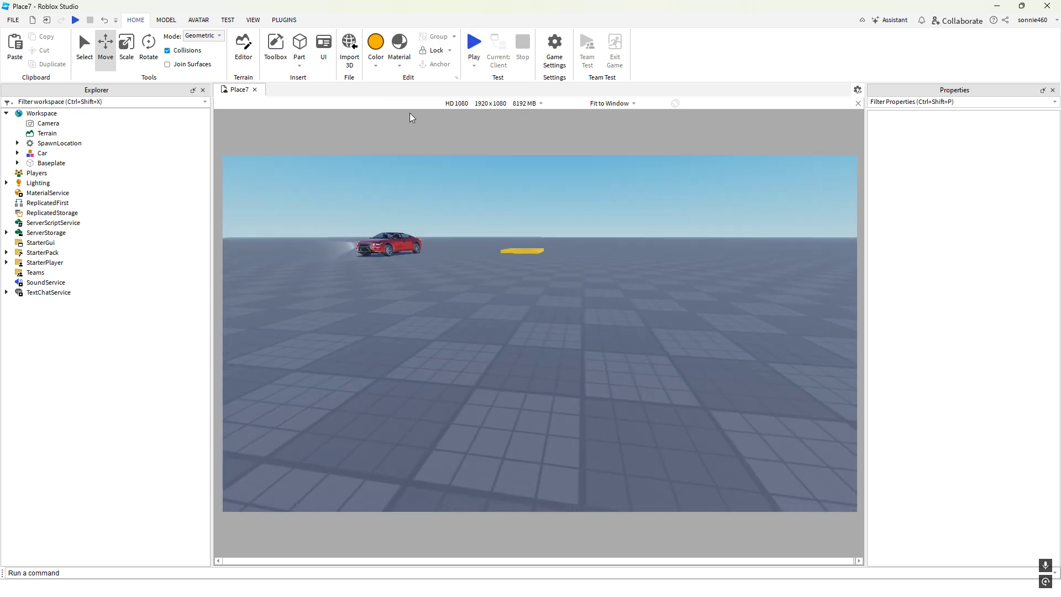
{"action": "left_click", "coordinate": [475, 67]}
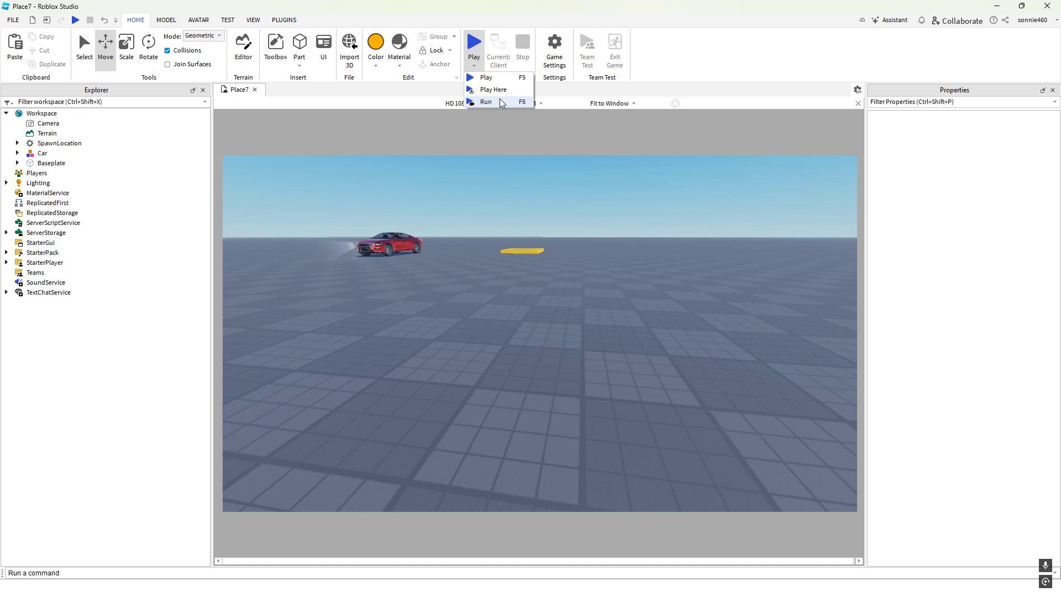
{"action": "left_click", "coordinate": [671, 64]}
Start a Play test and walk the character around the yellow SpawnLocation
{"action": "key", "text": "e"}
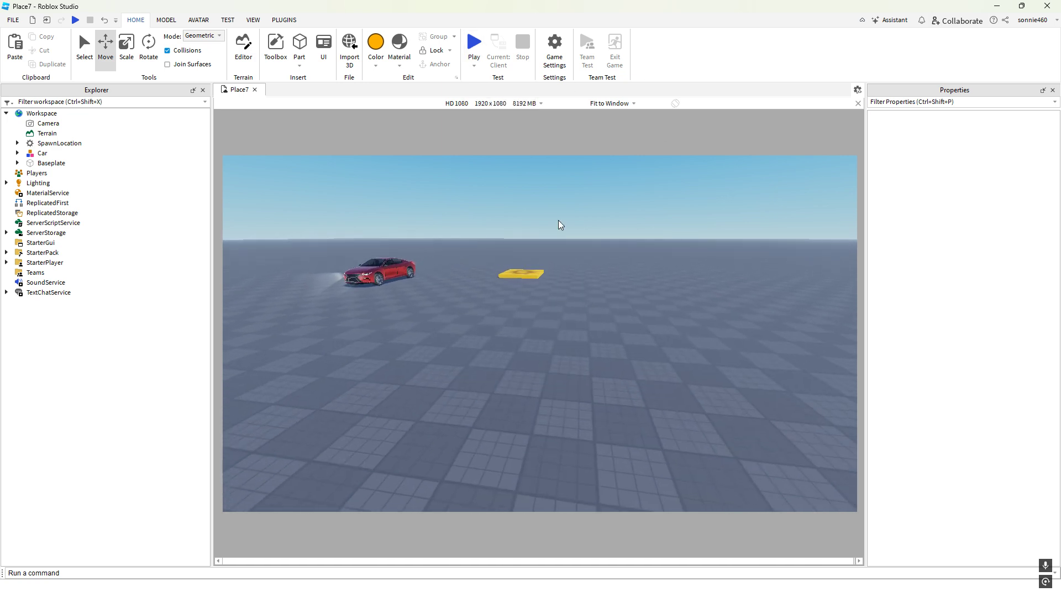
{"action": "key", "text": "w"}
{"action": "mouse_move", "coordinate": [518, 180]}
{"action": "right_mouse_down"}
{"action": "mouse_move", "coordinate": [510, 187]}
{"action": "mouse_move", "coordinate": [528, 185]}
{"action": "right_mouse_up"}
{"action": "key", "text": "d"}
{"action": "key", "text": "d"}
{"action": "key", "text": "w"}
{"action": "key", "text": "e"}
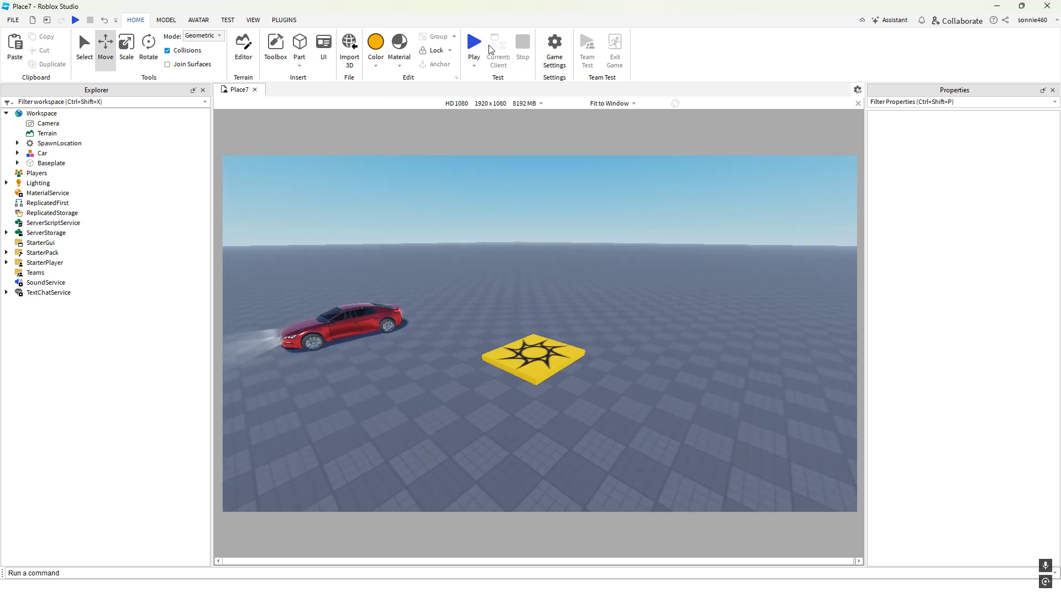
{"action": "key", "text": "F5"}
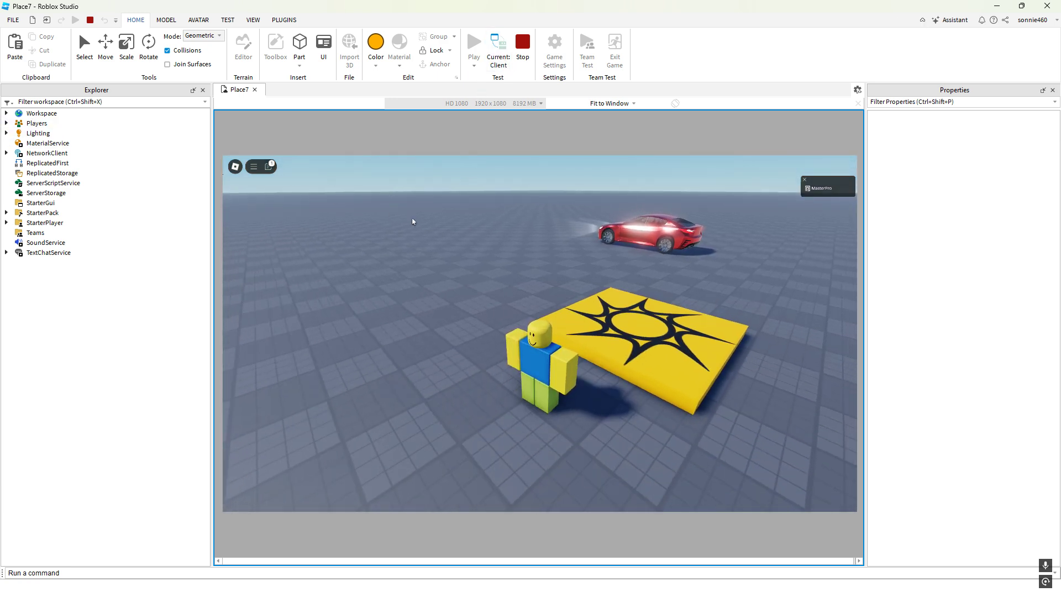
{"action": "right_click_drag", "start_coordinate": [379, 247], "coordinate": [379, 247]}
{"action": "key", "text": "a"}
{"action": "key", "text": "d"}
{"action": "key", "text": "s"}
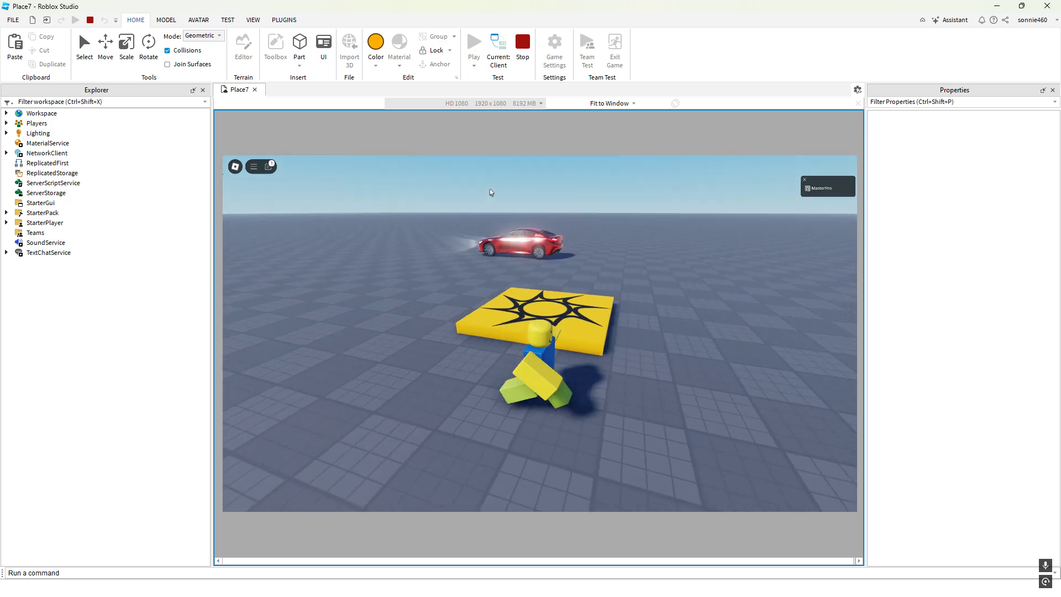
{"action": "key", "text": "w"}
{"action": "key", "text": "a"}
{"action": "key", "text": "s"}
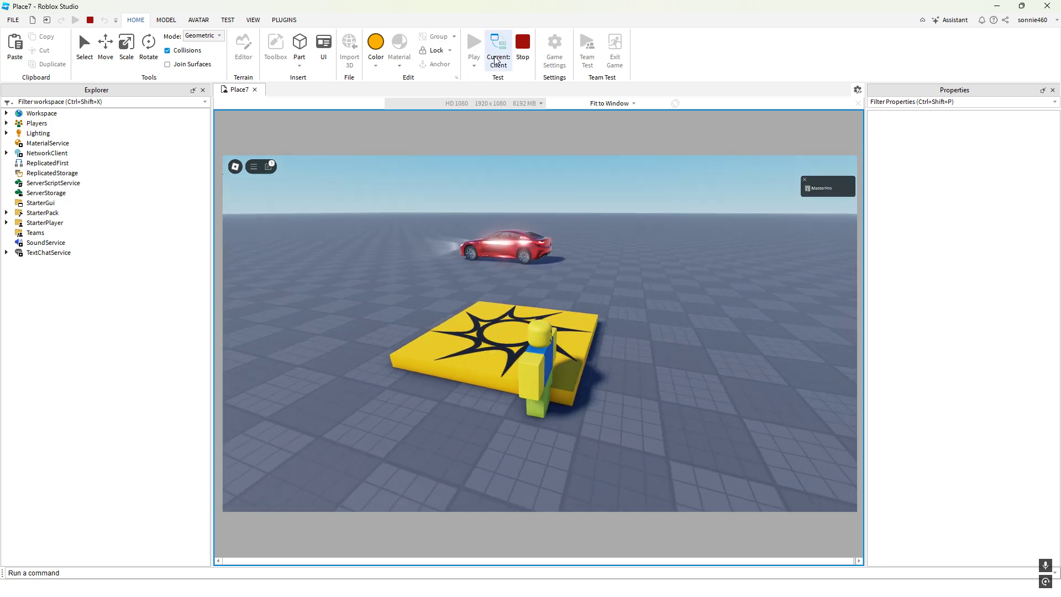
Switch the running test from the client to the server view, fly around the car, and stop the test
{"action": "left_click", "coordinate": [495, 57]}
{"action": "mouse_move", "coordinate": [697, 319]}
{"action": "right_mouse_down"}
{"action": "mouse_move", "coordinate": [675, 312]}
{"action": "mouse_move", "coordinate": [694, 303]}
{"action": "mouse_move", "coordinate": [682, 324]}
{"action": "right_mouse_up"}
{"action": "key", "text": "a"}
{"action": "key", "text": "a"}
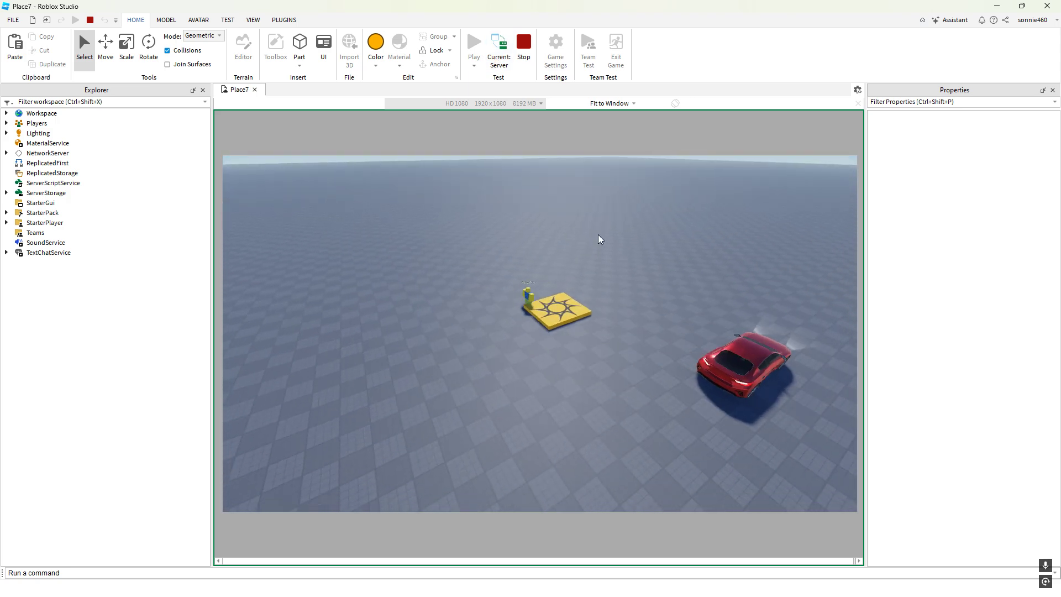
{"action": "key", "text": "w"}
{"action": "key", "text": "d"}
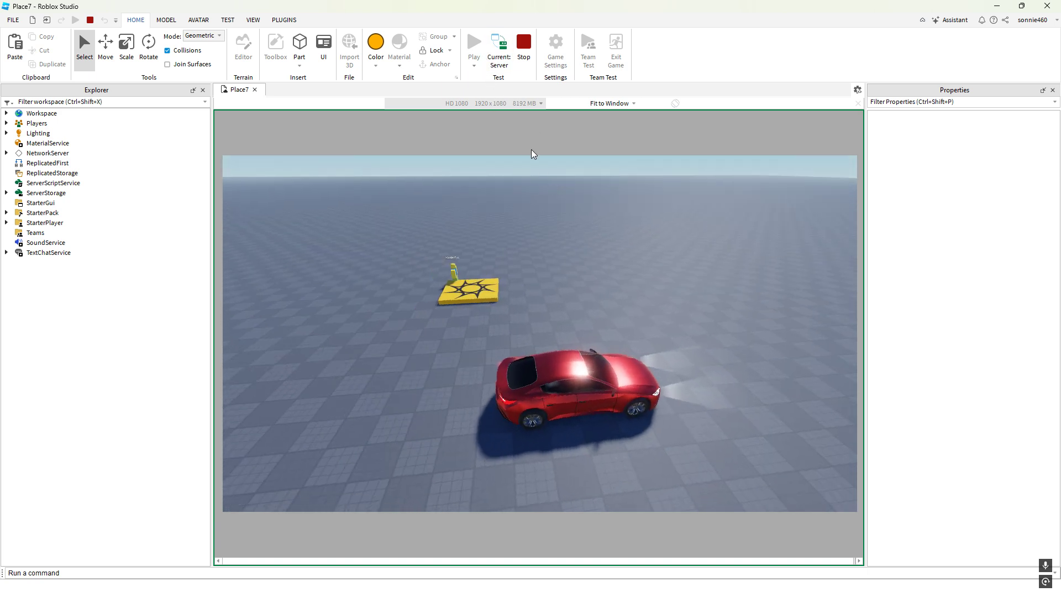
{"action": "left_click", "coordinate": [524, 46]}
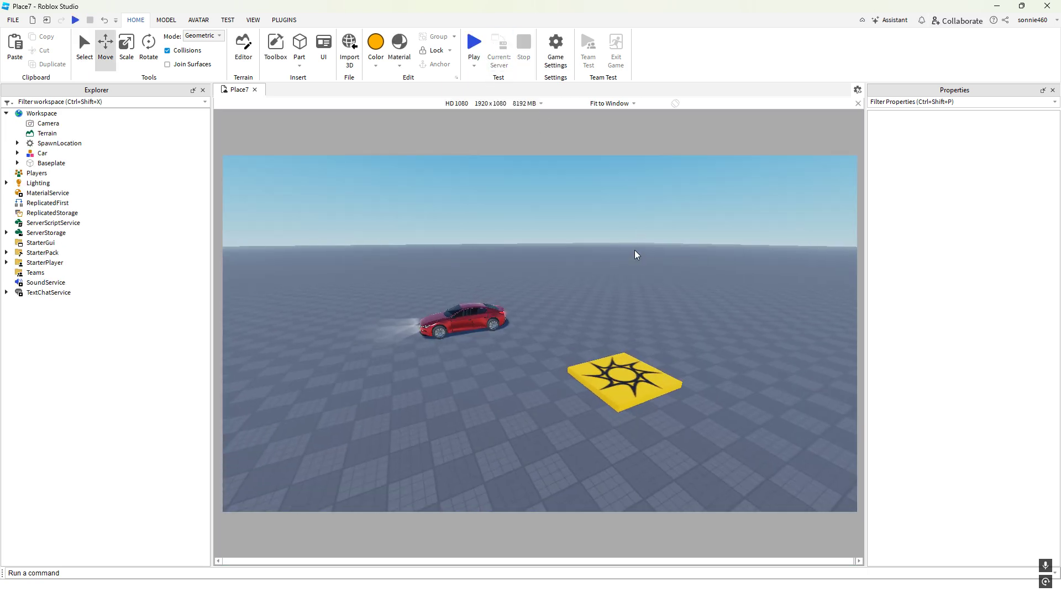
Open Game Settings to view it, and close it without saving the place to Roblox
{"action": "right_click_drag", "start_coordinate": [635, 250], "coordinate": [642, 252]}
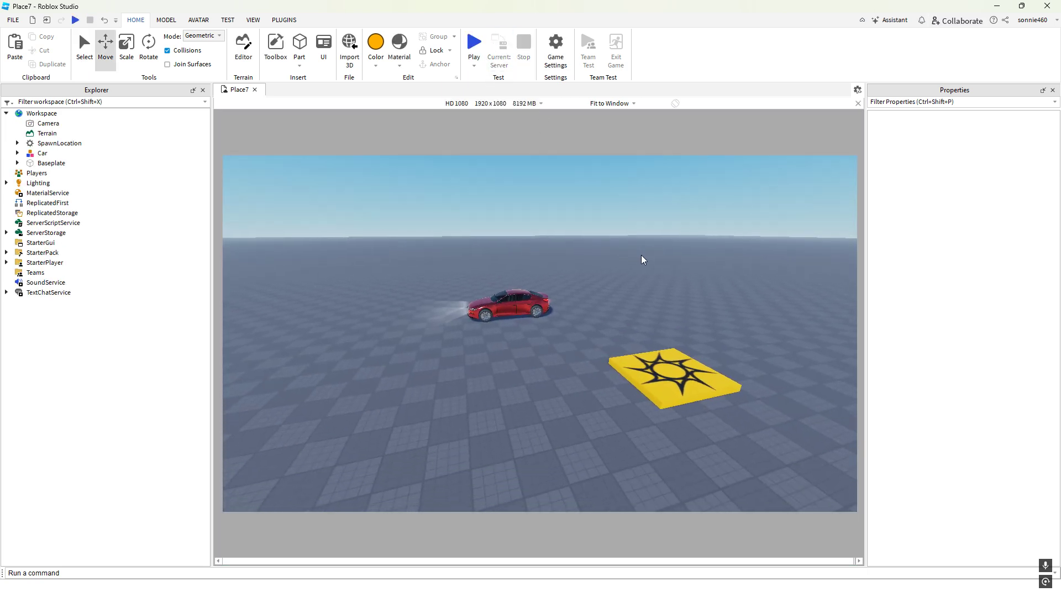
{"action": "key", "text": "w"}
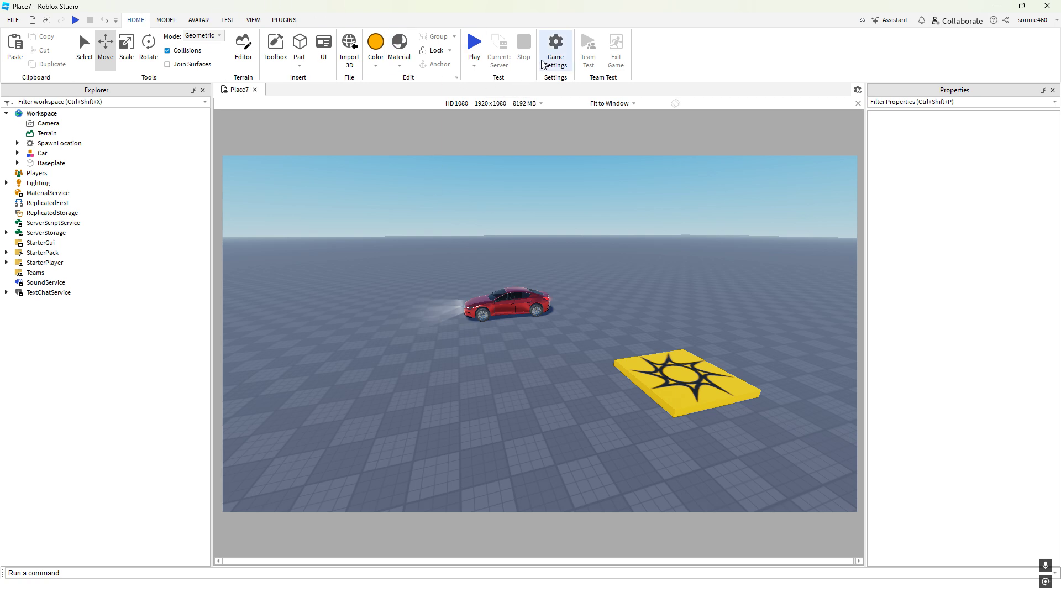
{"action": "left_click", "coordinate": [555, 47]}
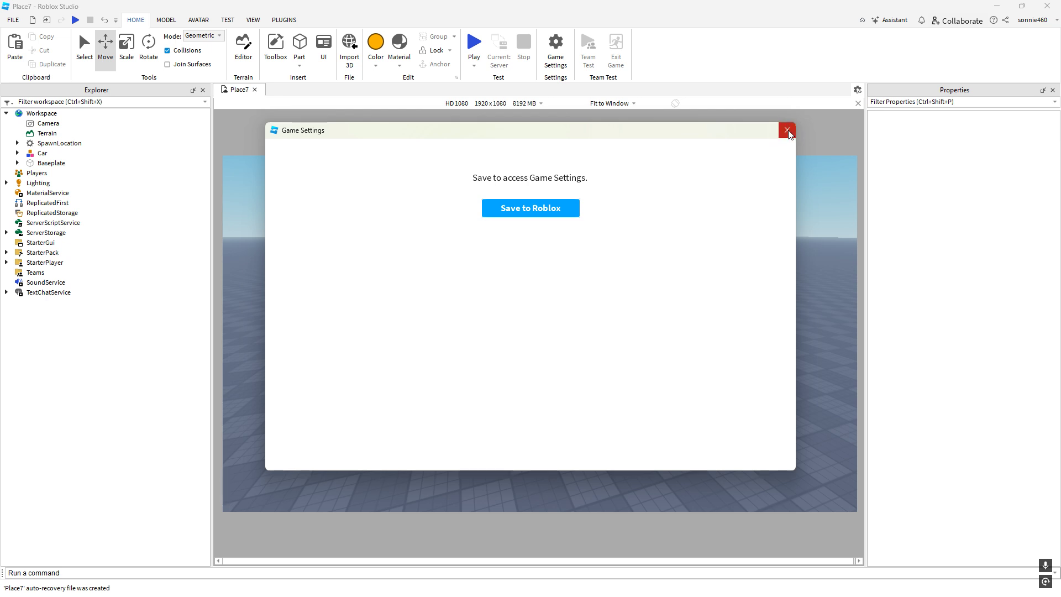
{"action": "left_click", "coordinate": [787, 131]}
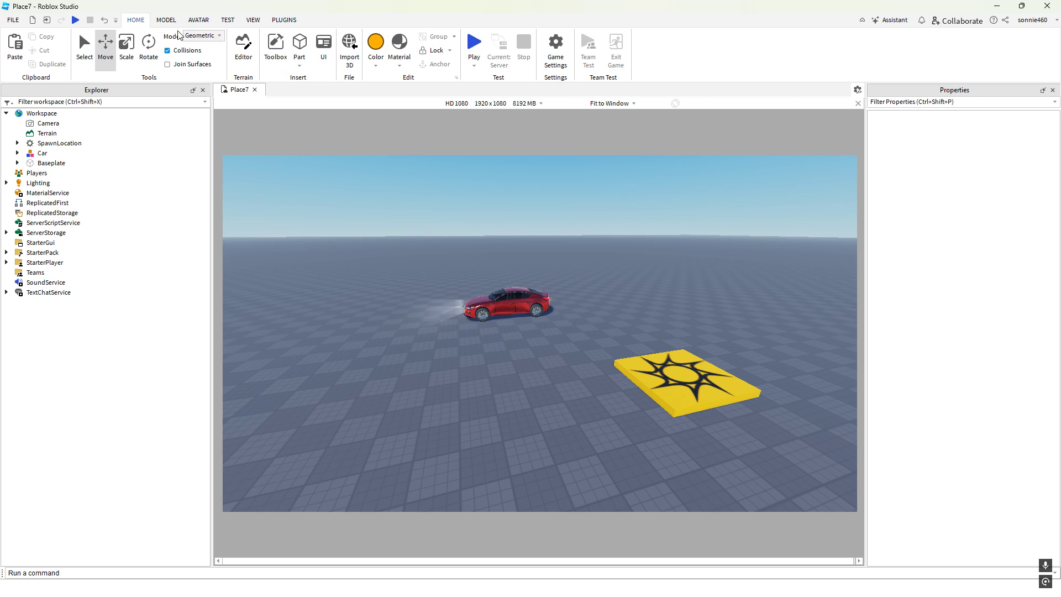
Look over the modelling, avatar and testing tool sets
{"action": "left_click", "coordinate": [166, 20]}
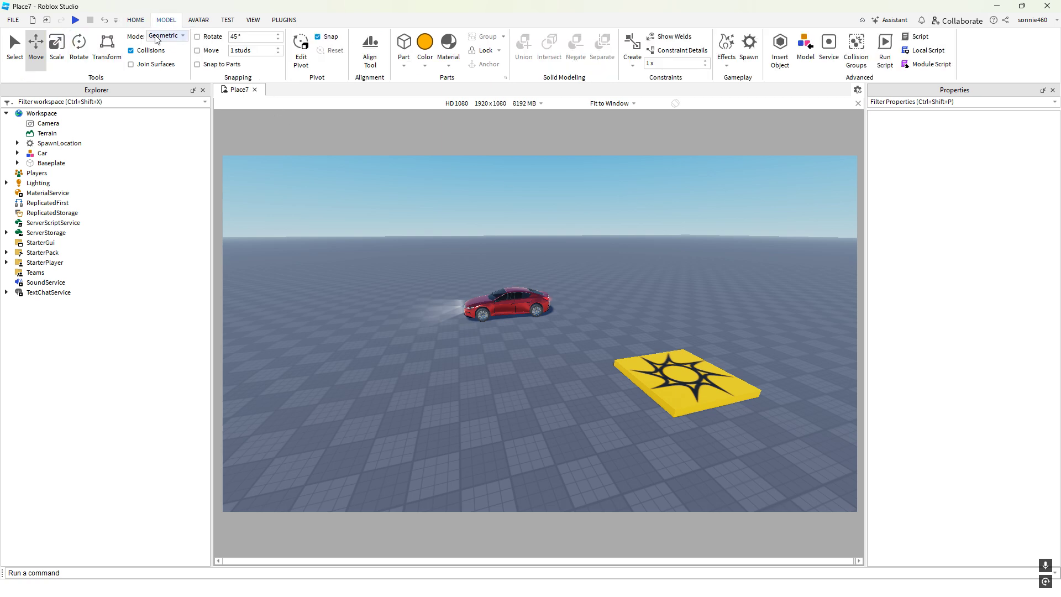
{"action": "right_click_drag", "start_coordinate": [583, 168], "coordinate": [503, 164]}
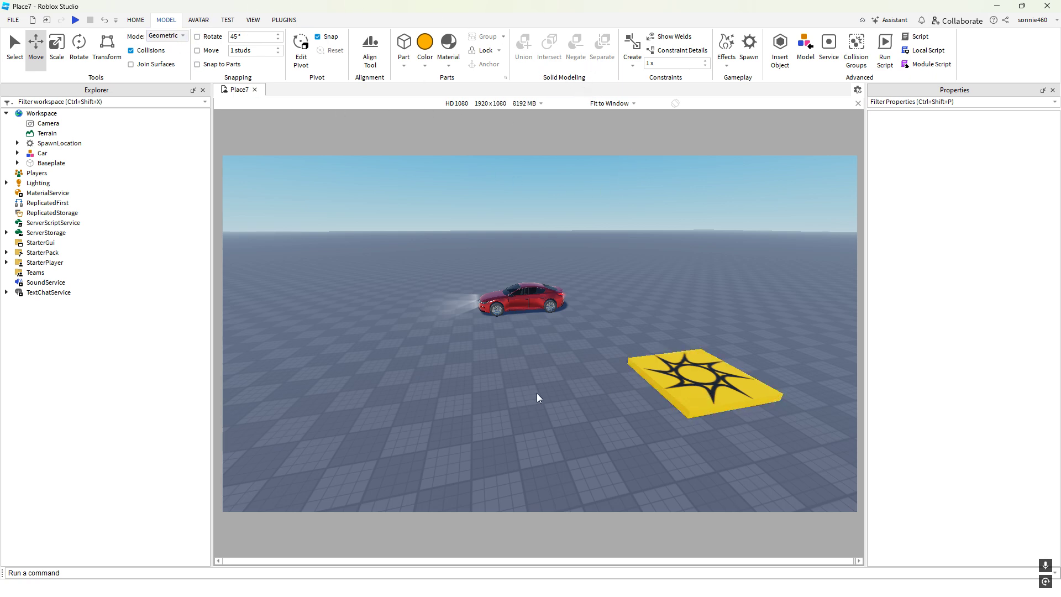
{"action": "right_click_drag", "start_coordinate": [536, 393], "coordinate": [552, 391]}
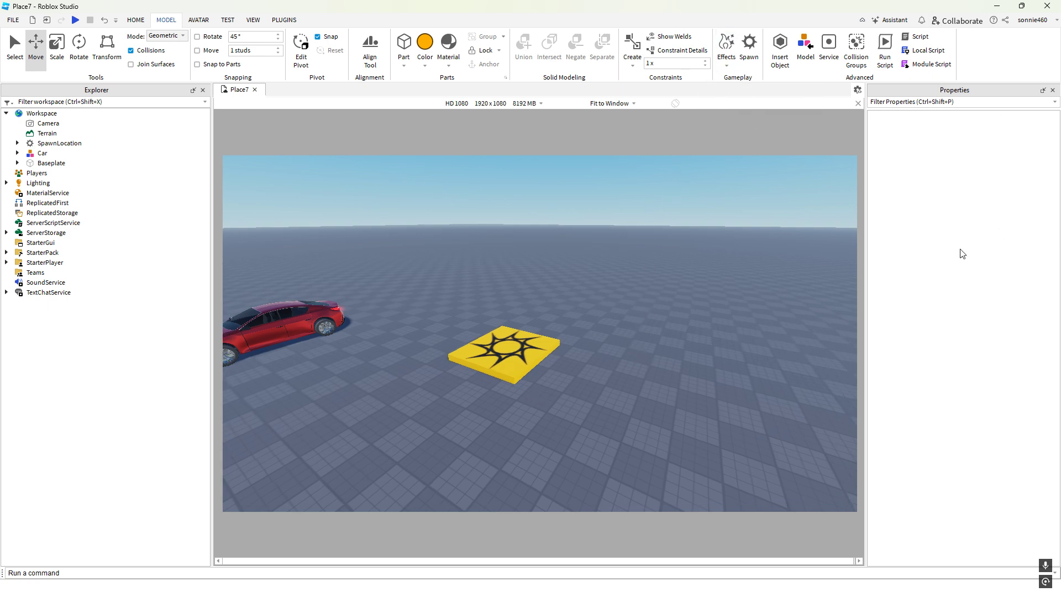
{"action": "left_click", "coordinate": [197, 21]}
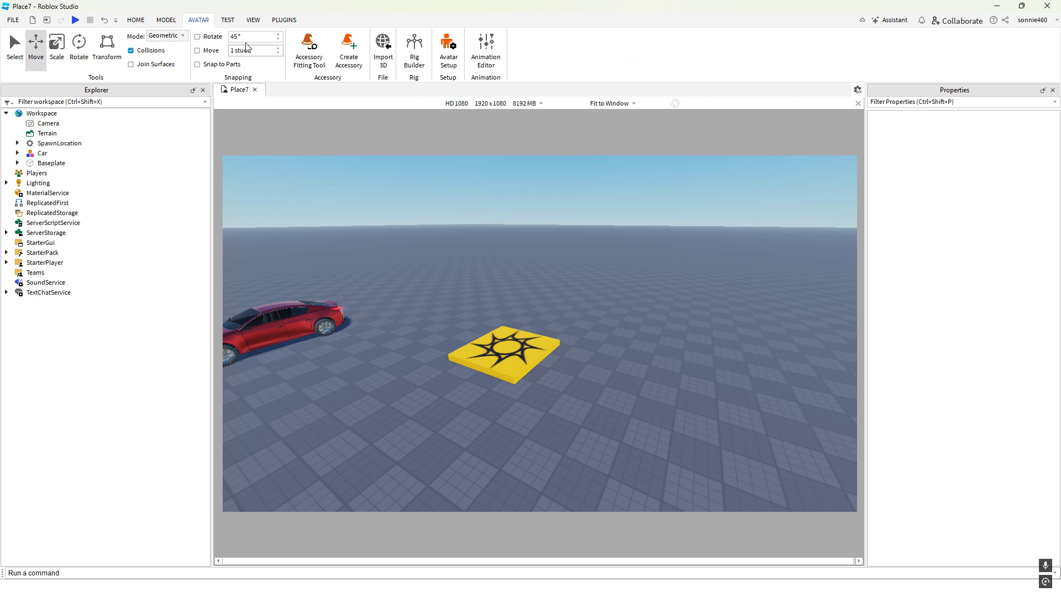
{"action": "left_click", "coordinate": [227, 20]}
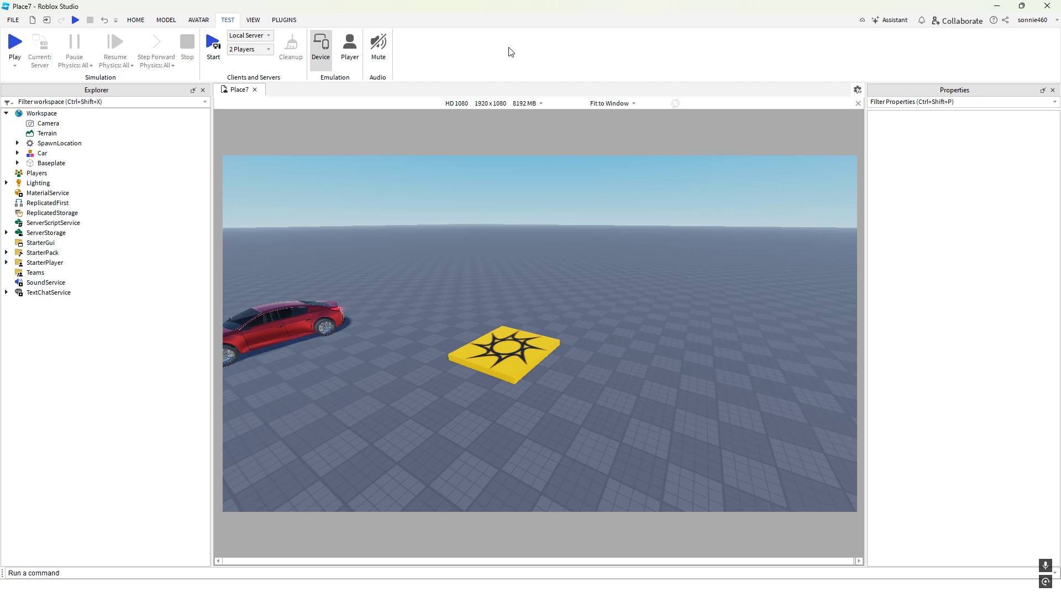
Hide and show again the Explorer and Properties windows
{"action": "left_click", "coordinate": [133, 19]}
{"action": "left_click", "coordinate": [250, 21]}
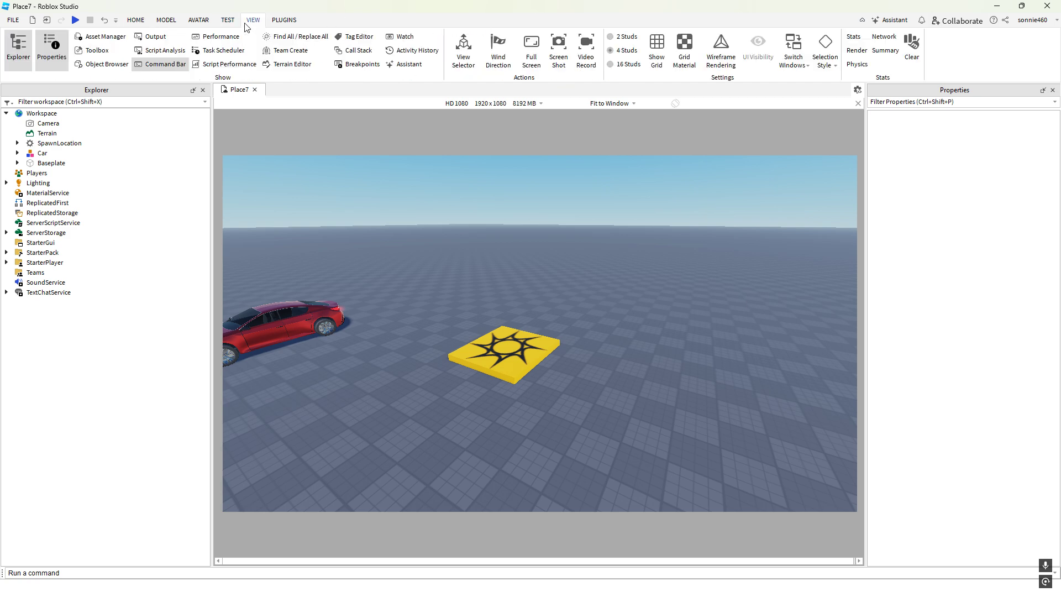
{"action": "left_click", "coordinate": [237, 22]}
{"action": "left_click", "coordinate": [253, 21]}
{"action": "left_click", "coordinate": [15, 53]}
{"action": "left_click", "coordinate": [15, 54]}
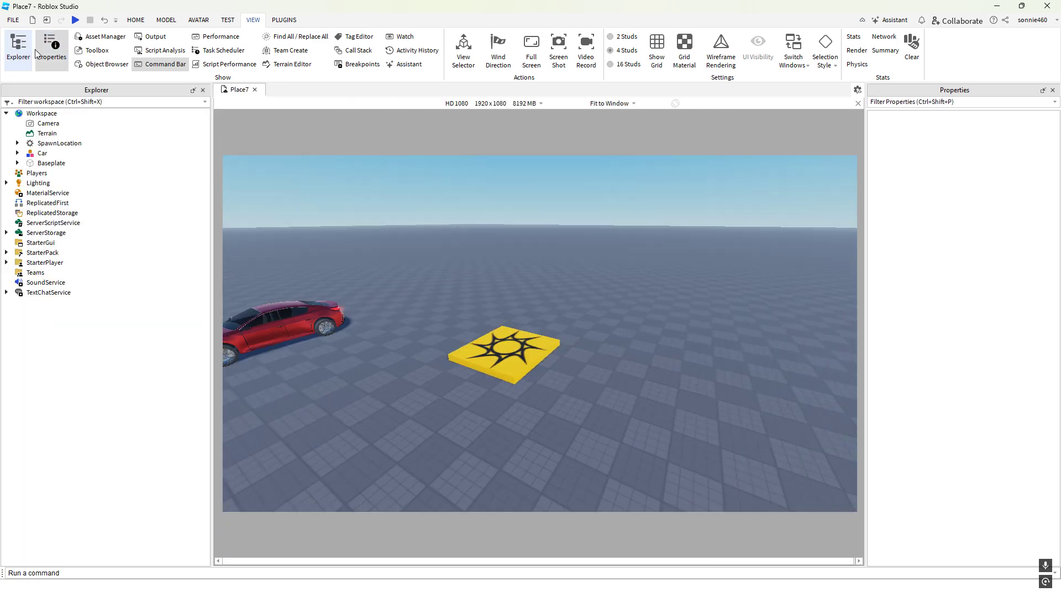
{"action": "left_click", "coordinate": [50, 53]}
{"action": "left_click", "coordinate": [50, 54]}
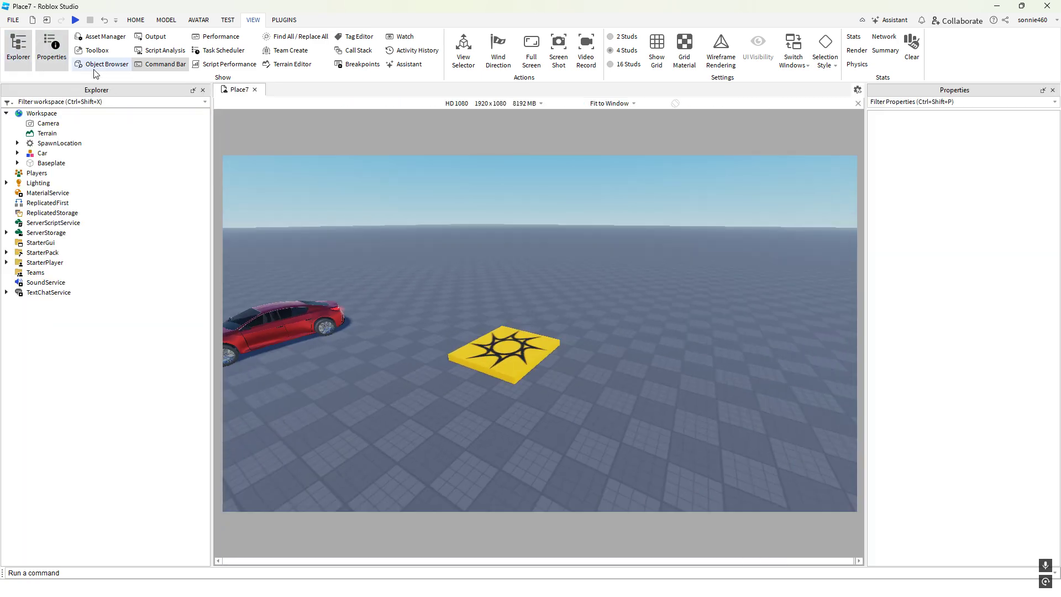
Undock and close the Explorer window, and reopen it docked in its original place
{"action": "left_click_drag", "start_coordinate": [88, 90], "coordinate": [535, 157]}
{"action": "left_click", "coordinate": [652, 159]}
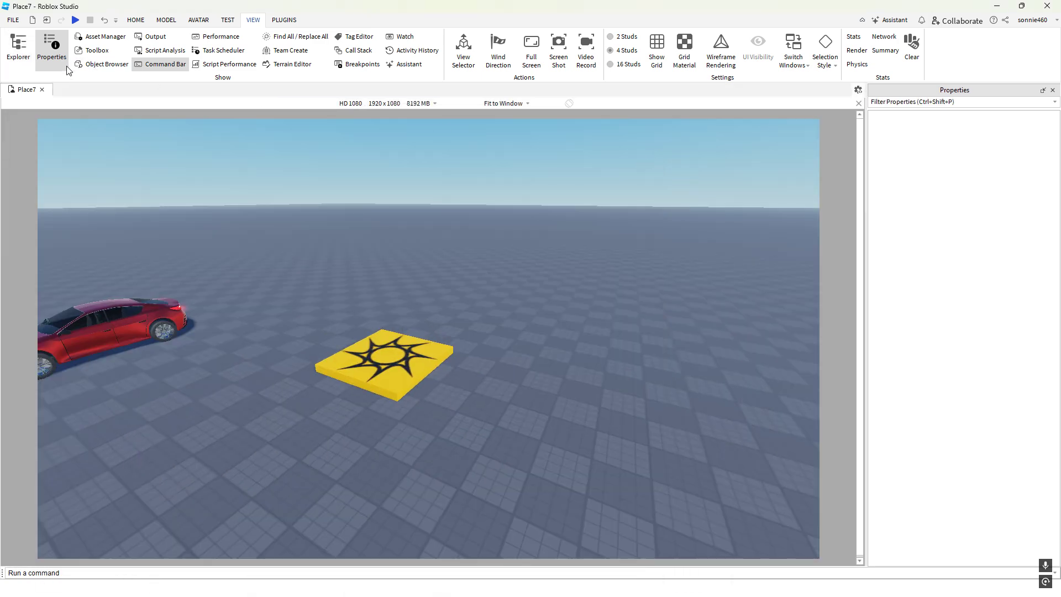
{"action": "left_click", "coordinate": [22, 57]}
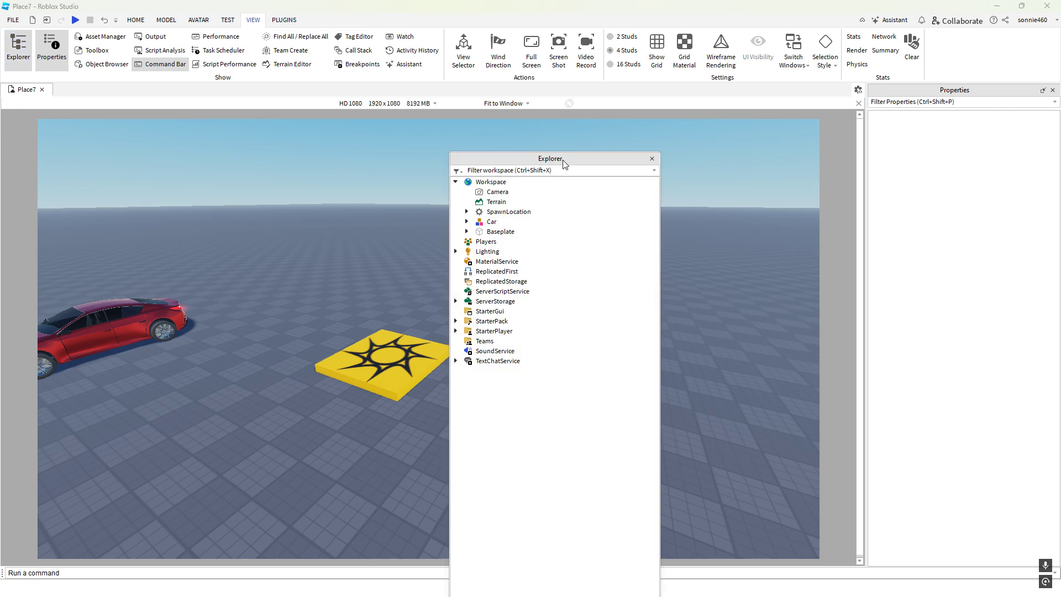
{"action": "left_click_drag", "start_coordinate": [564, 158], "coordinate": [116, 93]}
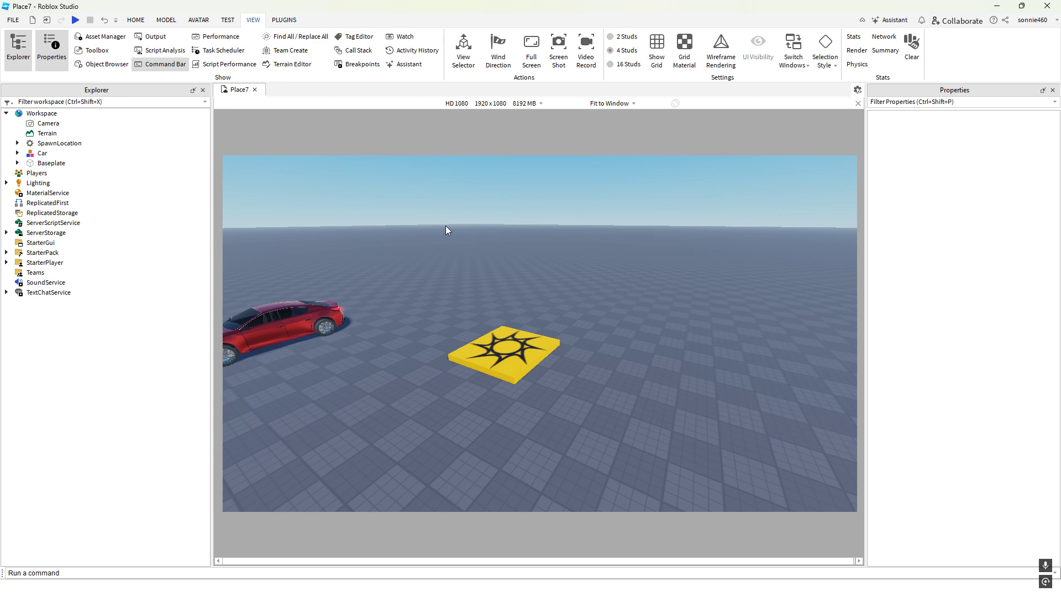
Show and hide the Asset Manager and the Toolbox
{"action": "left_click", "coordinate": [102, 39]}
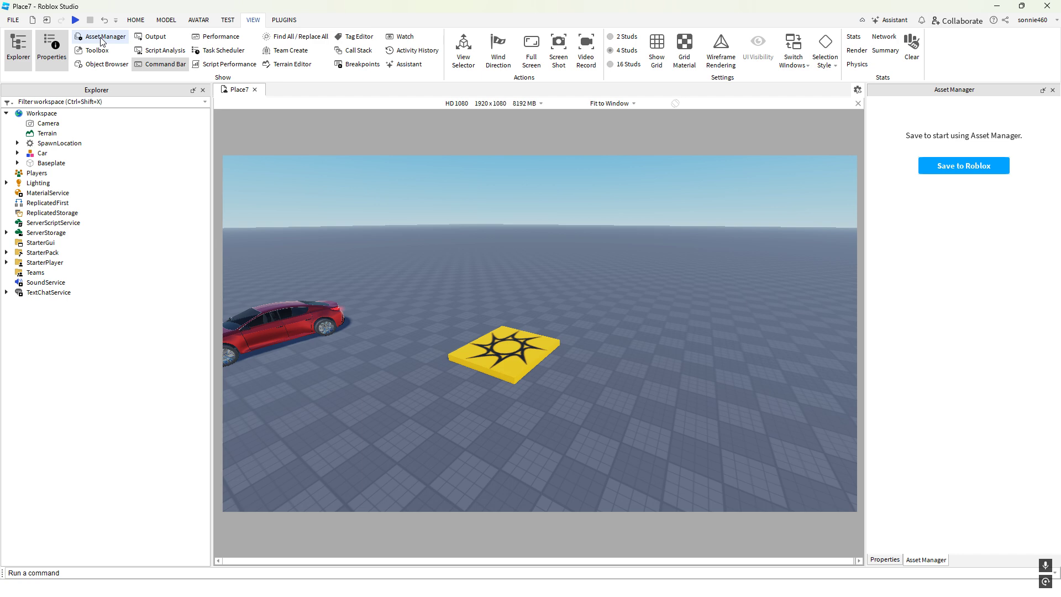
{"action": "left_click", "coordinate": [101, 39]}
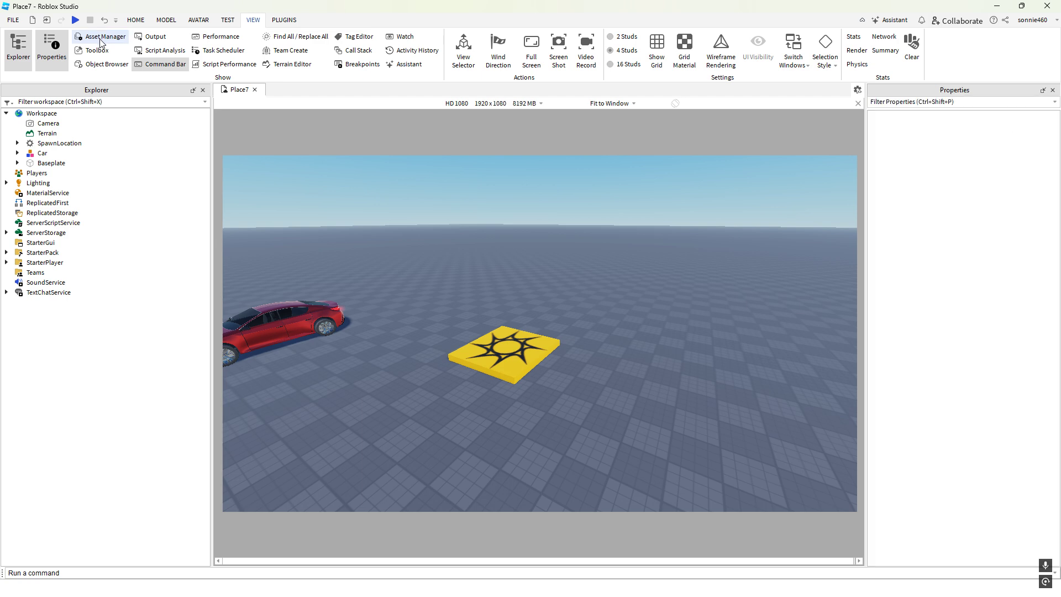
{"action": "left_click", "coordinate": [97, 51]}
{"action": "left_click", "coordinate": [97, 51]}
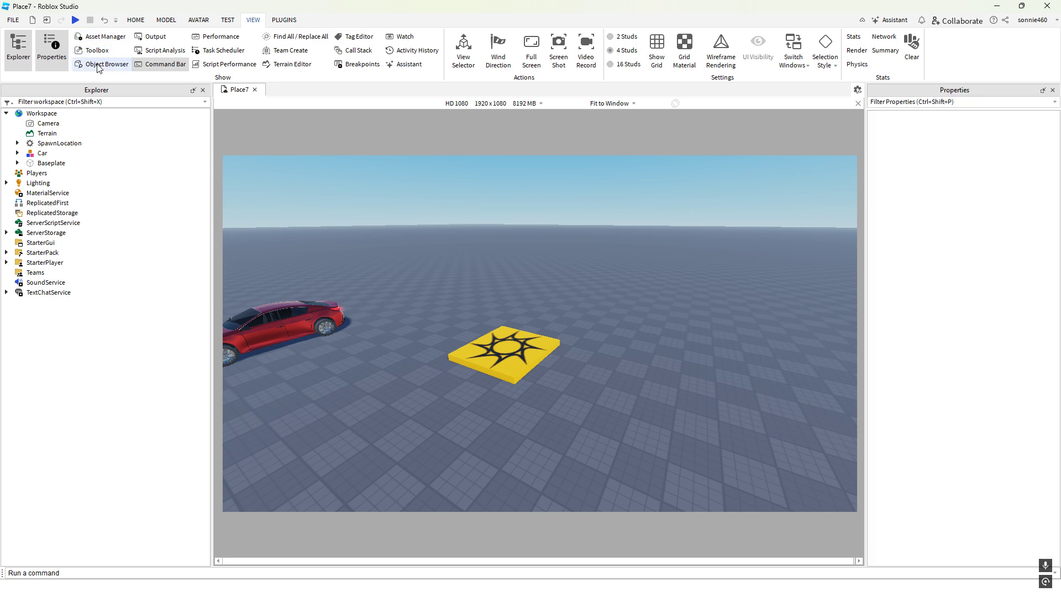
Examine the functions, properties and events of the Part class in the Object Browser, and close it
{"action": "left_click", "coordinate": [105, 64]}
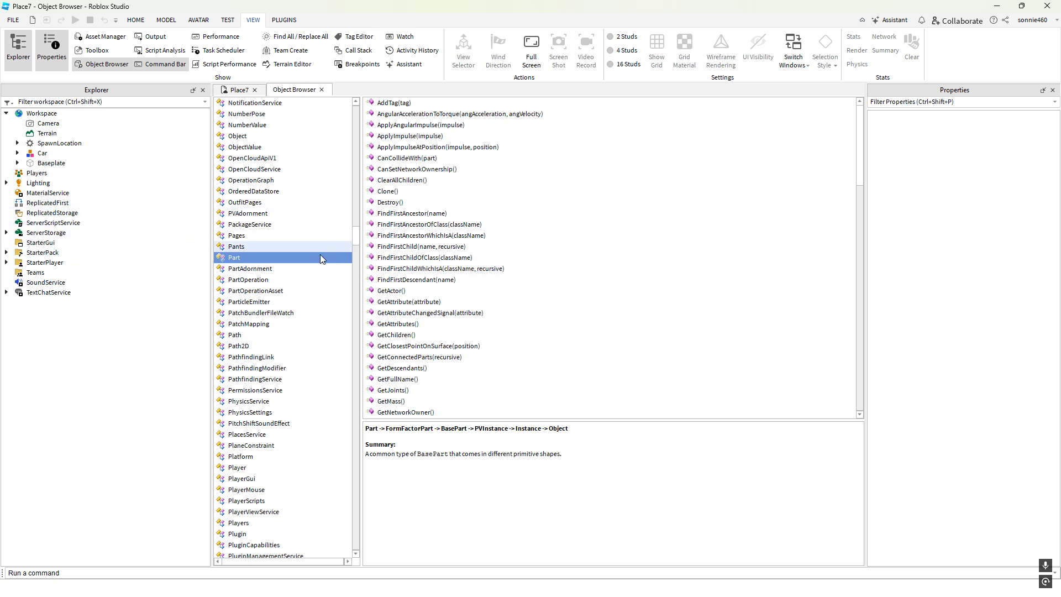
{"action": "scroll", "coordinate": [531, 252], "scroll_direction": "down", "scroll_amount": 10}
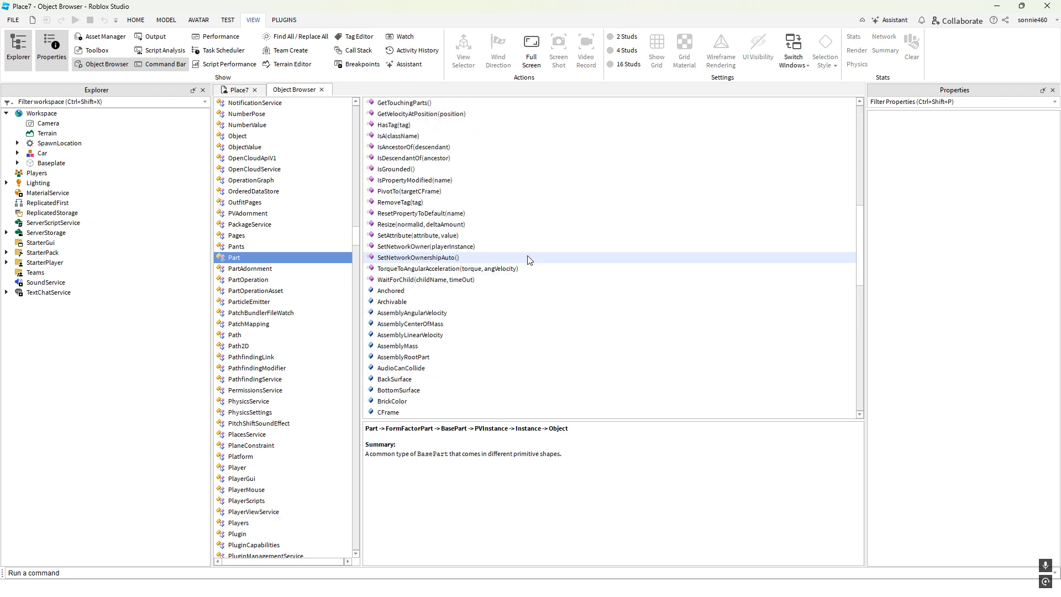
{"action": "scroll", "coordinate": [529, 260], "scroll_direction": "up", "scroll_amount": 3}
{"action": "scroll", "coordinate": [529, 265], "scroll_direction": "down", "scroll_amount": 15}
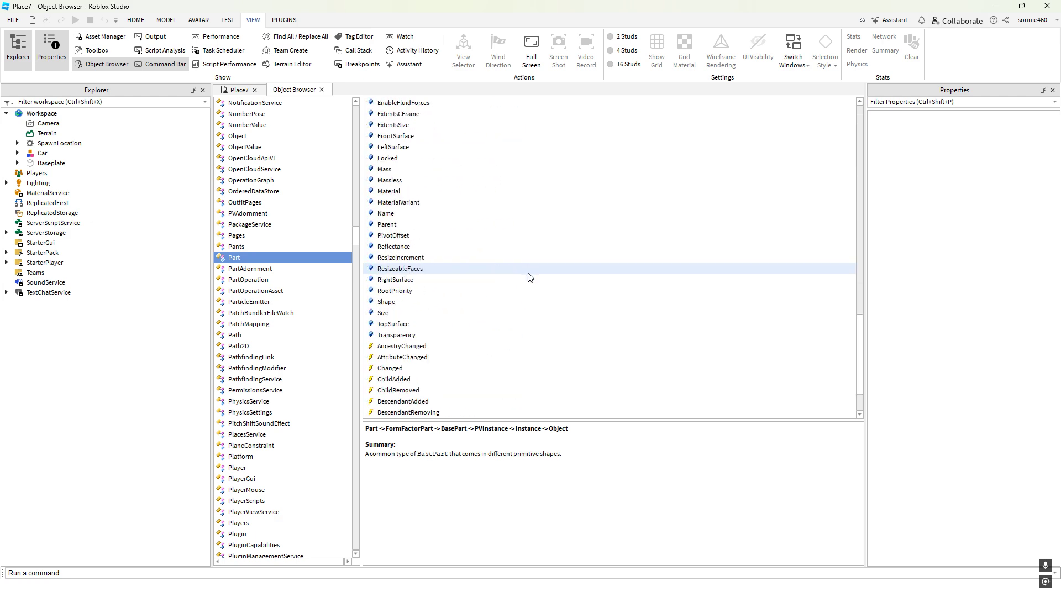
{"action": "scroll", "coordinate": [529, 277], "scroll_direction": "up", "scroll_amount": 15}
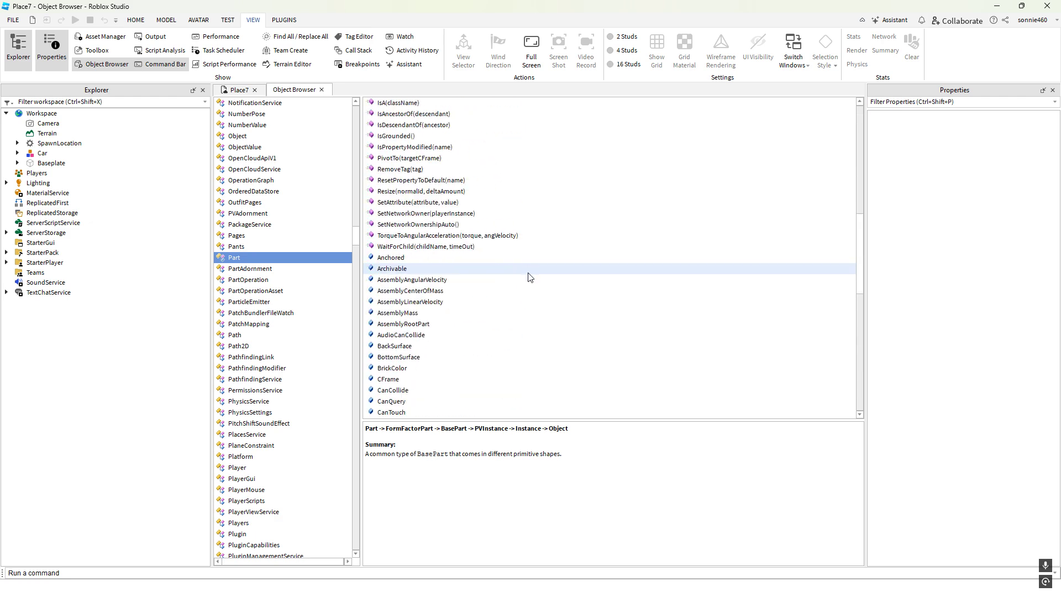
{"action": "left_click", "coordinate": [271, 247]}
{"action": "left_click", "coordinate": [274, 258]}
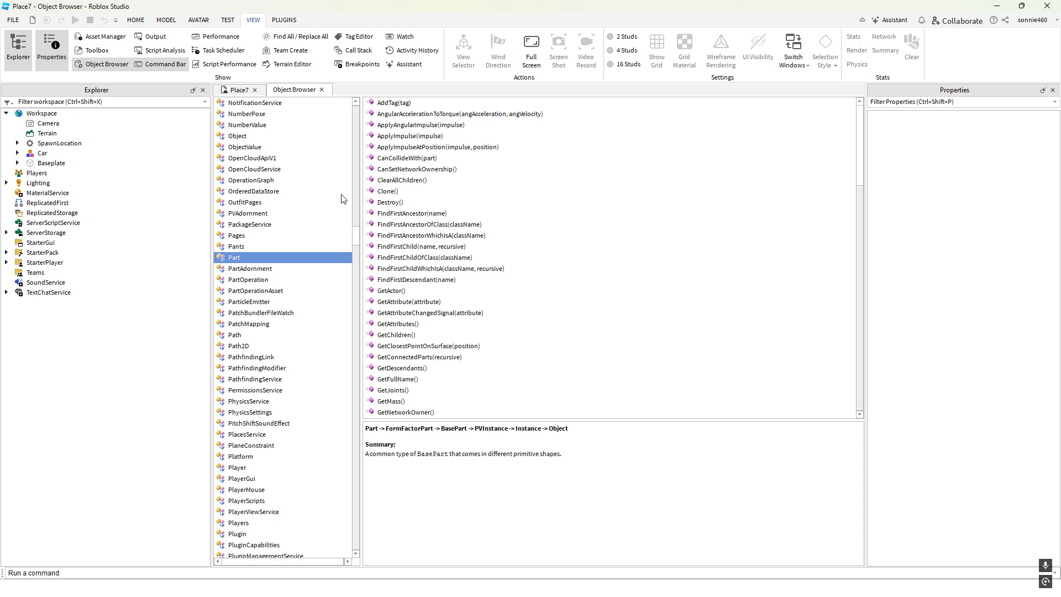
{"action": "left_click", "coordinate": [111, 64]}
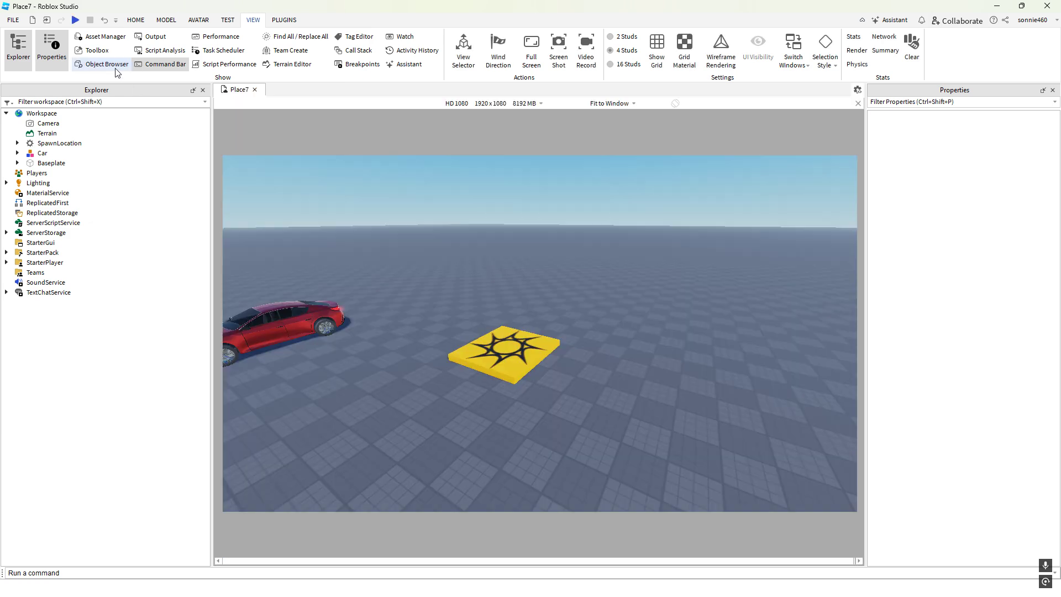
Show the Output window, and select and deselect the Car model in the viewport
{"action": "left_click", "coordinate": [154, 36]}
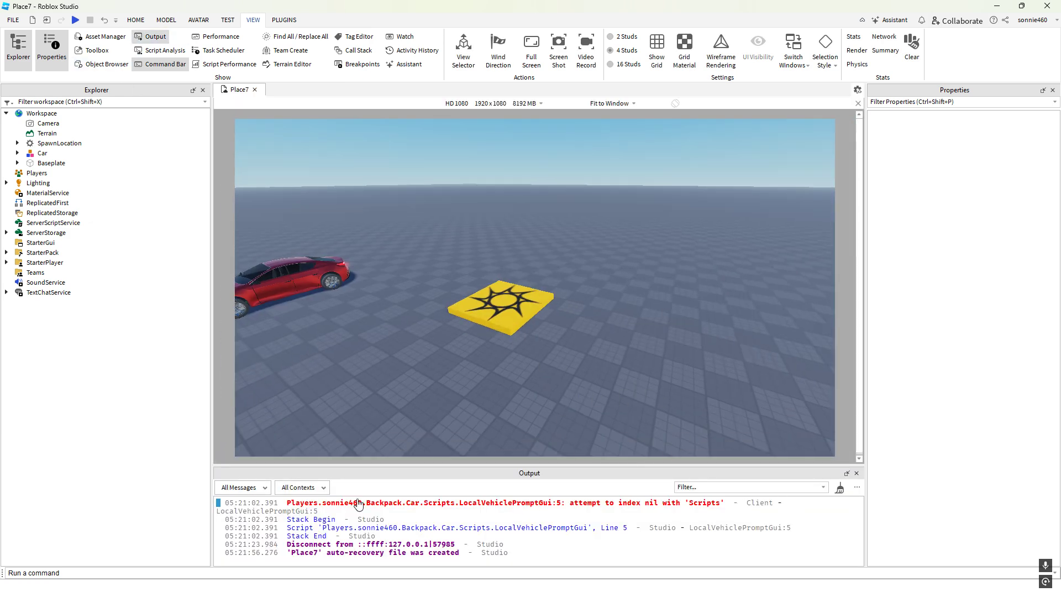
{"action": "left_click", "coordinate": [270, 307]}
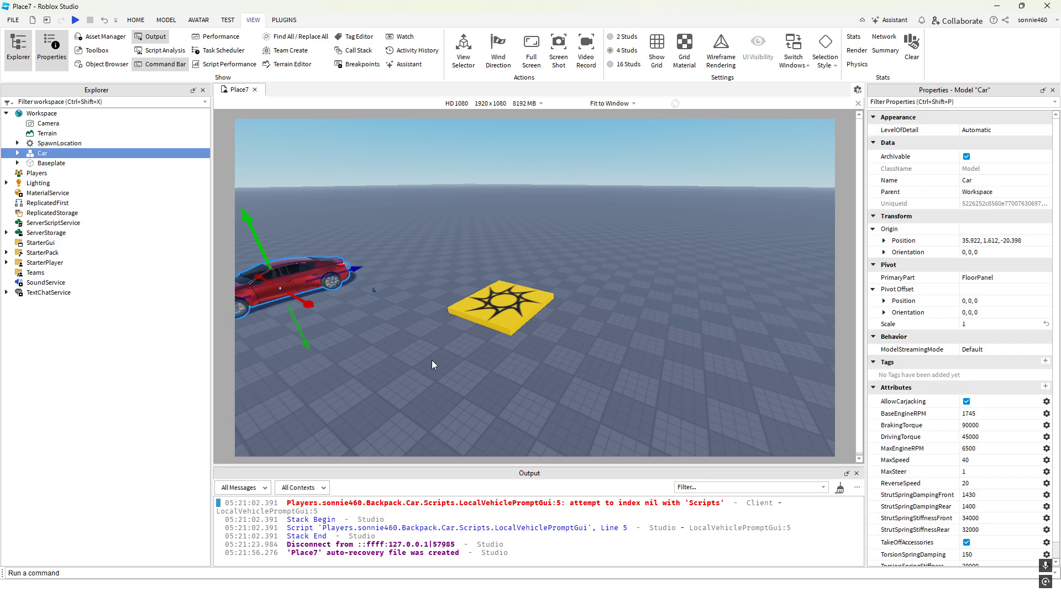
{"action": "left_click", "coordinate": [682, 365]}
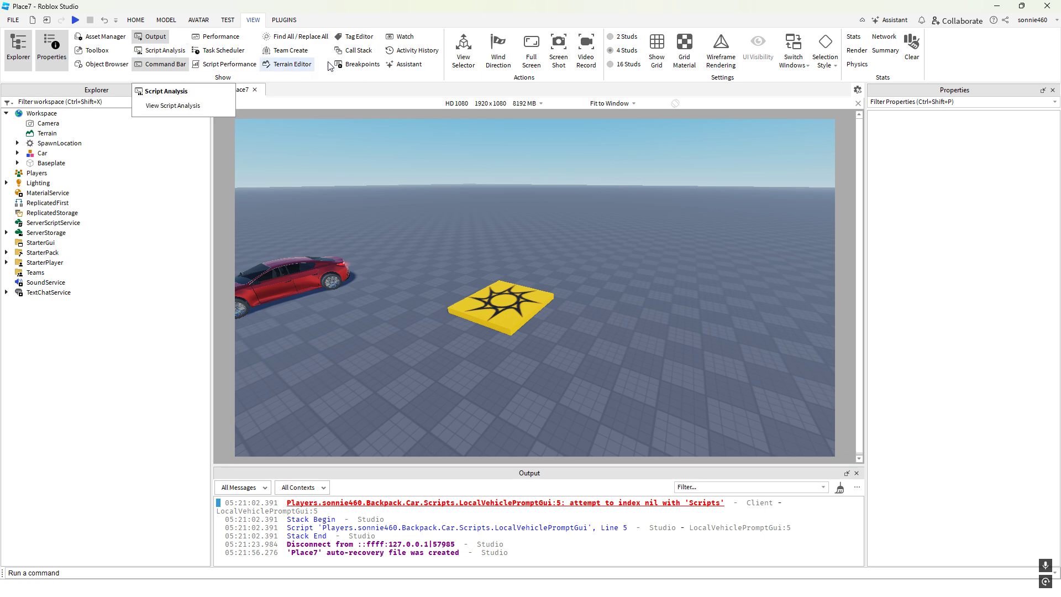
Hide and show again the Command Bar, and place the cursor in it
{"action": "left_click", "coordinate": [166, 64]}
{"action": "left_click", "coordinate": [166, 64]}
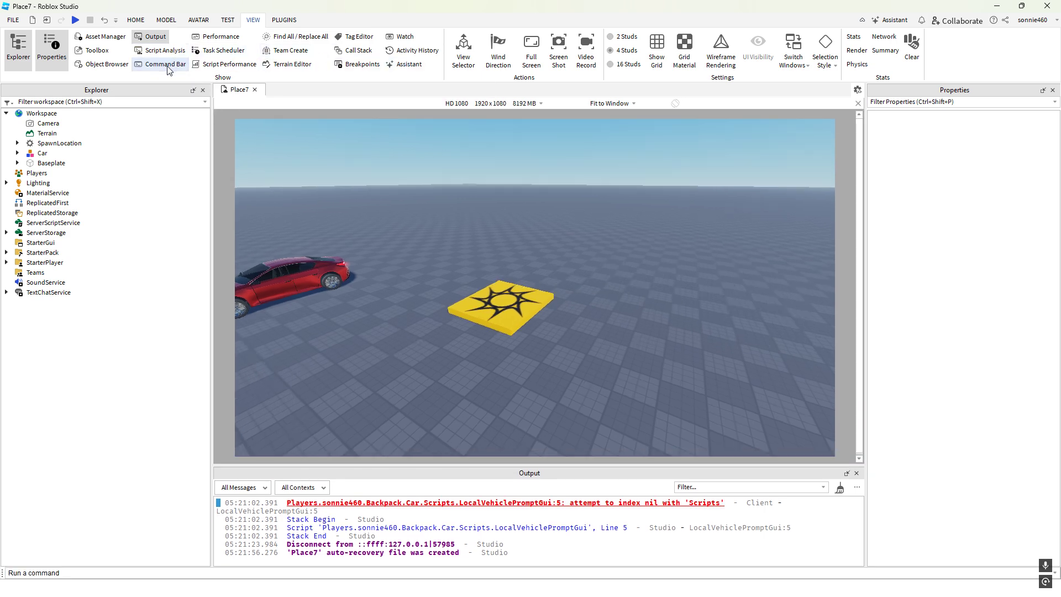
{"action": "left_click", "coordinate": [115, 575]}
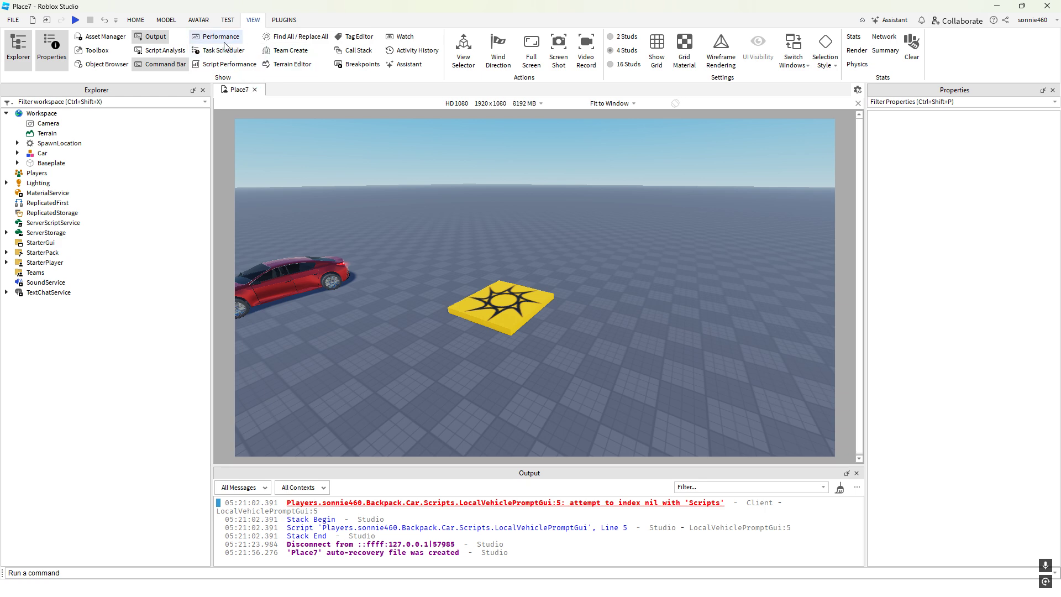
Open and close the Terrain Editor, and switch full screen mode on and off
{"action": "left_click", "coordinate": [293, 65]}
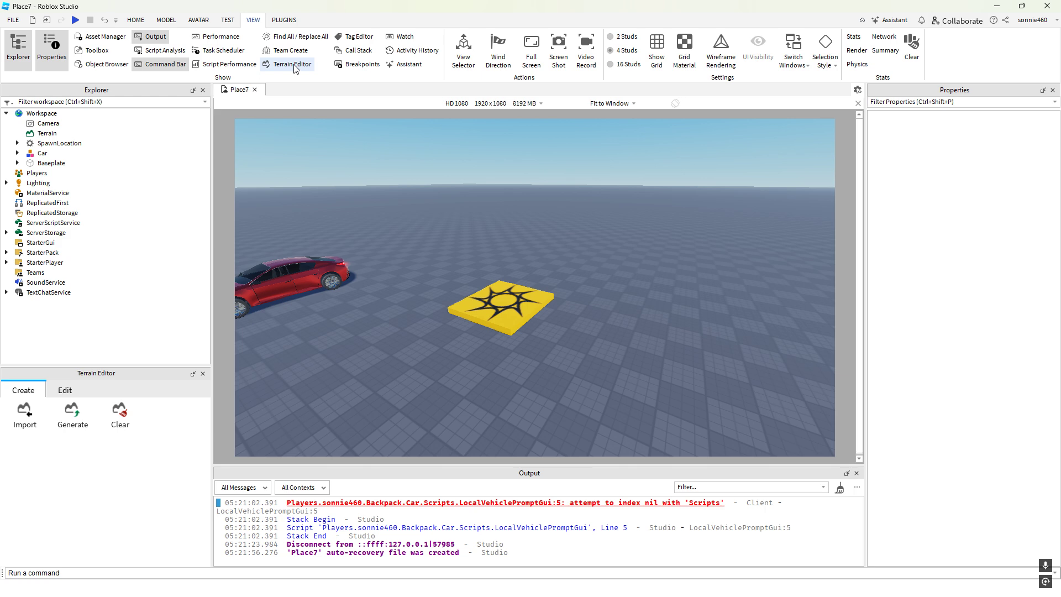
{"action": "left_click", "coordinate": [293, 65]}
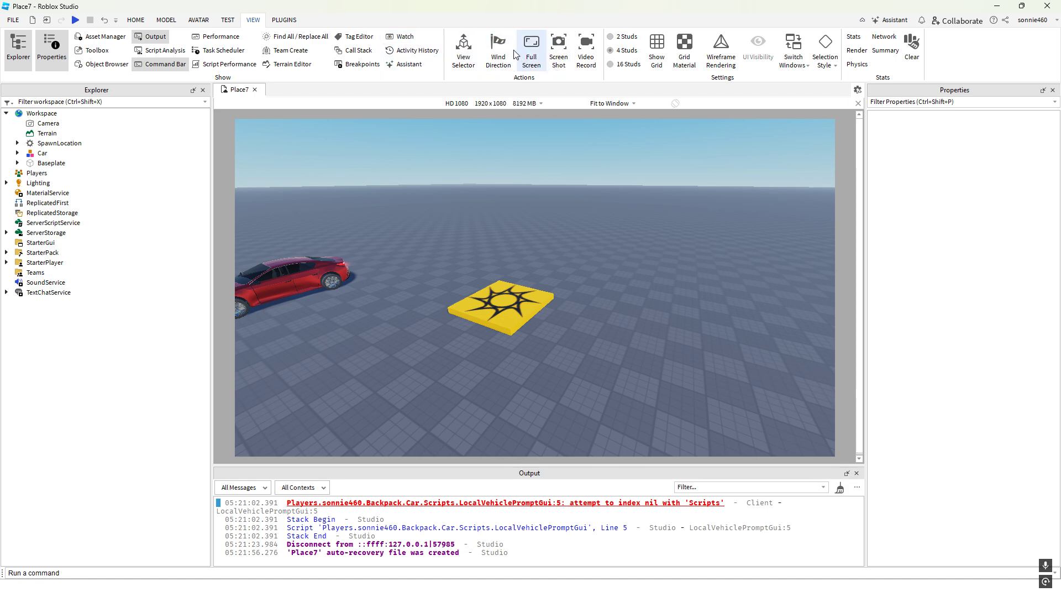
{"action": "left_click", "coordinate": [533, 54]}
{"action": "left_click", "coordinate": [532, 48]}
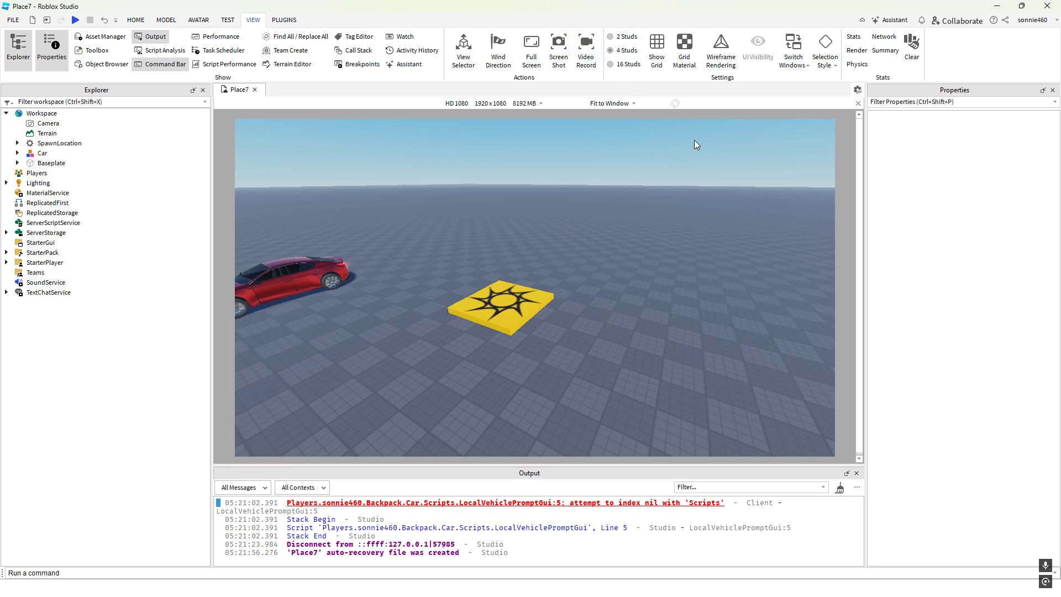
{"action": "scroll", "coordinate": [681, 207], "scroll_direction": "up", "scroll_amount": 3}
{"action": "scroll", "coordinate": [708, 213], "scroll_direction": "down", "scroll_amount": 3}
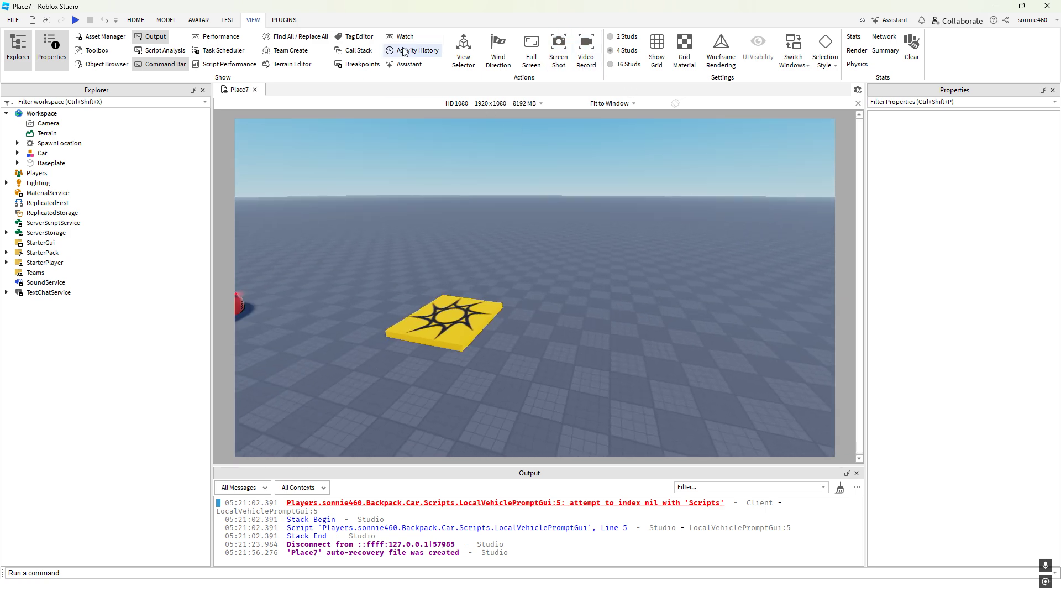
Look over the plugin tools and the installed plugins in Plugin Management, and close the list
{"action": "left_click", "coordinate": [282, 21]}
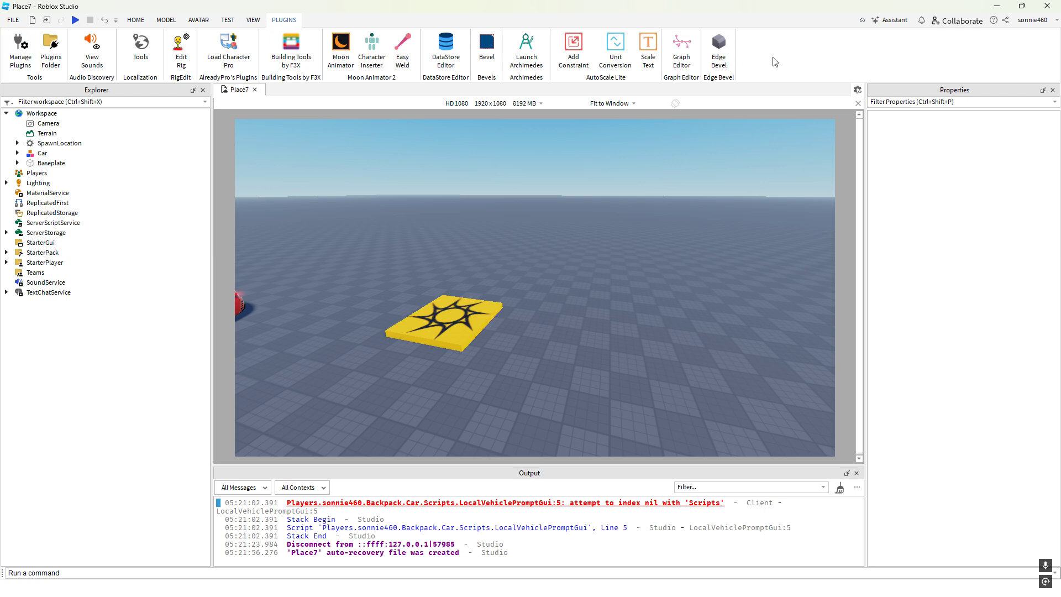
{"action": "left_click", "coordinate": [30, 53]}
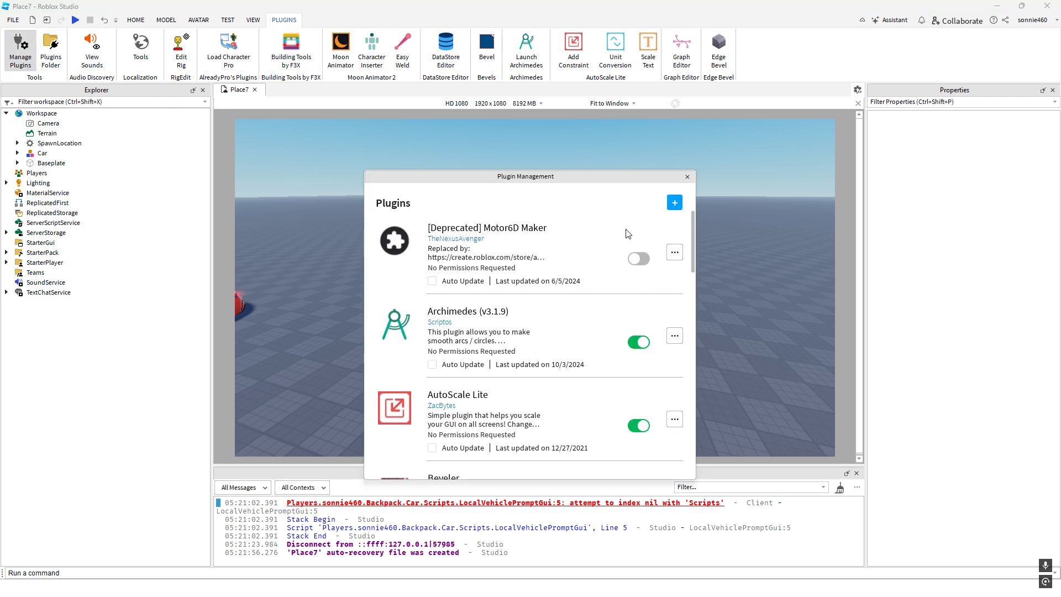
{"action": "scroll", "coordinate": [598, 260], "scroll_direction": "down", "scroll_amount": 10}
{"action": "scroll", "coordinate": [599, 264], "scroll_direction": "up", "scroll_amount": 10}
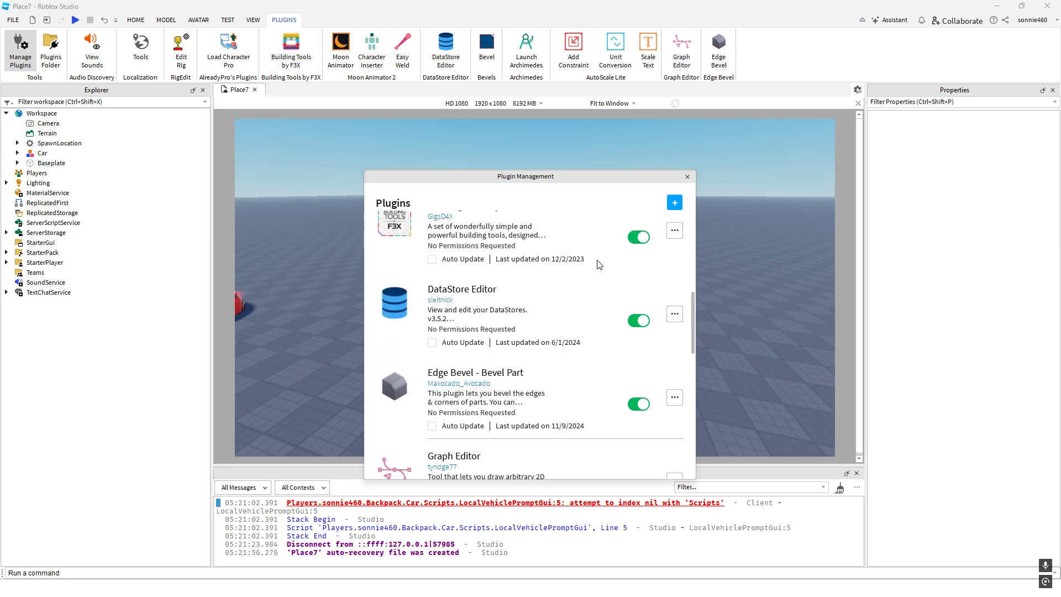
{"action": "left_click", "coordinate": [688, 177]}
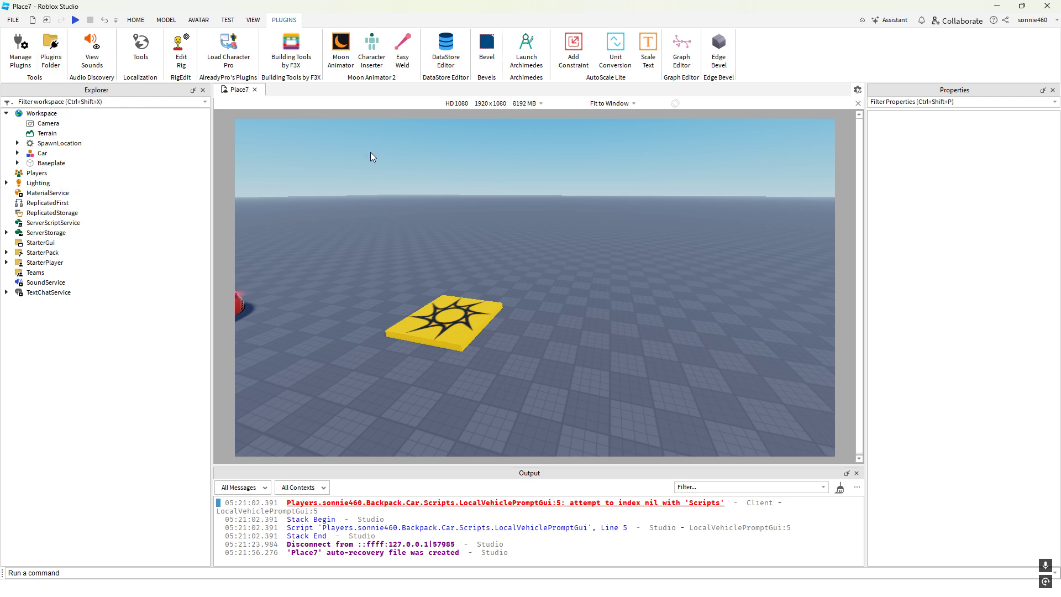
Look over the file commands for saving and publishing the place, without choosing any
{"action": "left_click", "coordinate": [136, 21]}
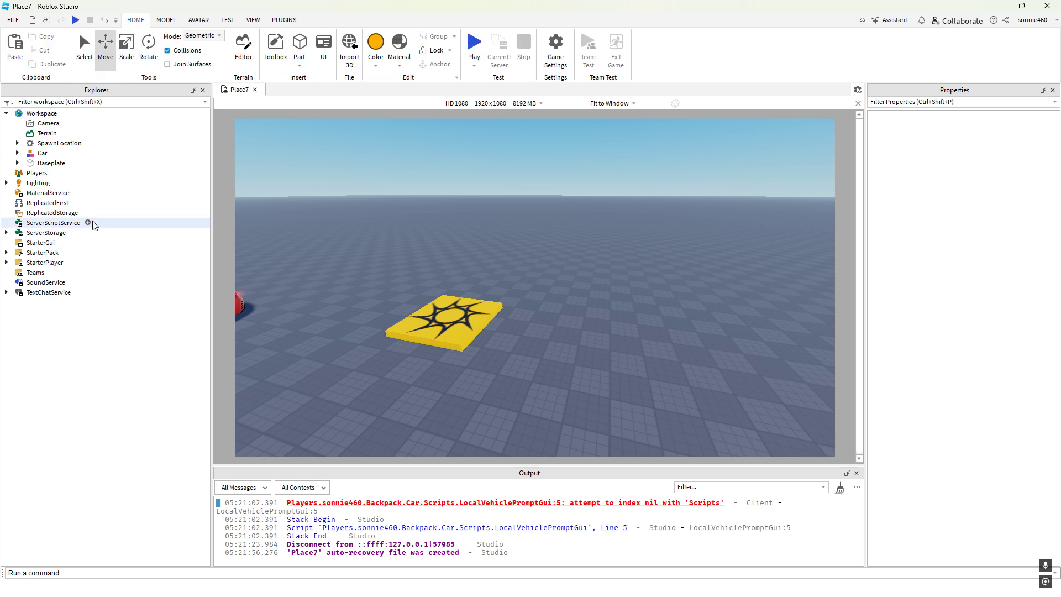
{"action": "left_click", "coordinate": [13, 21]}
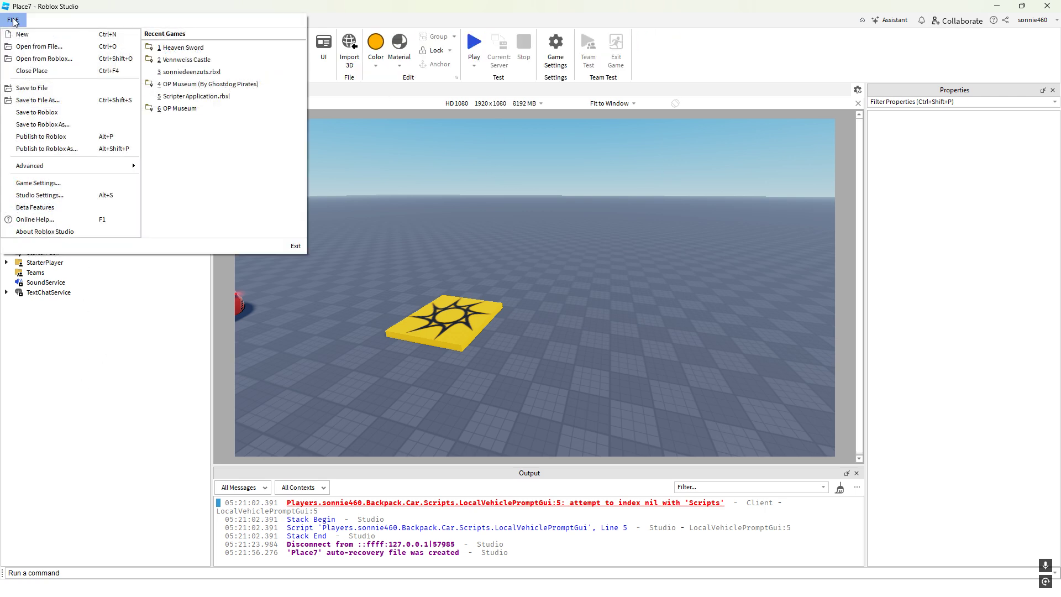
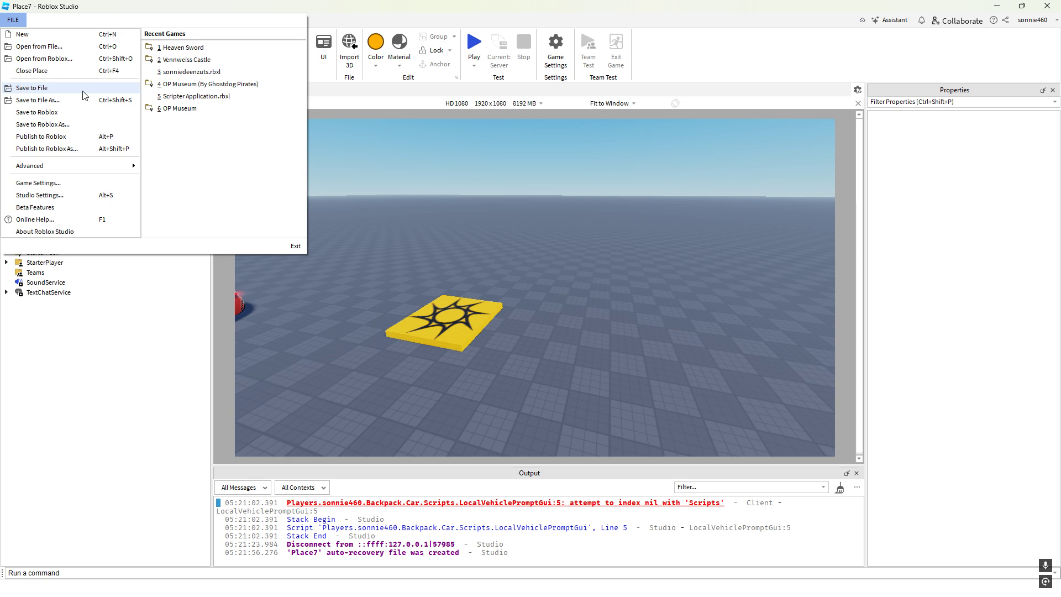
{"action": "left_click", "coordinate": [652, 385]}
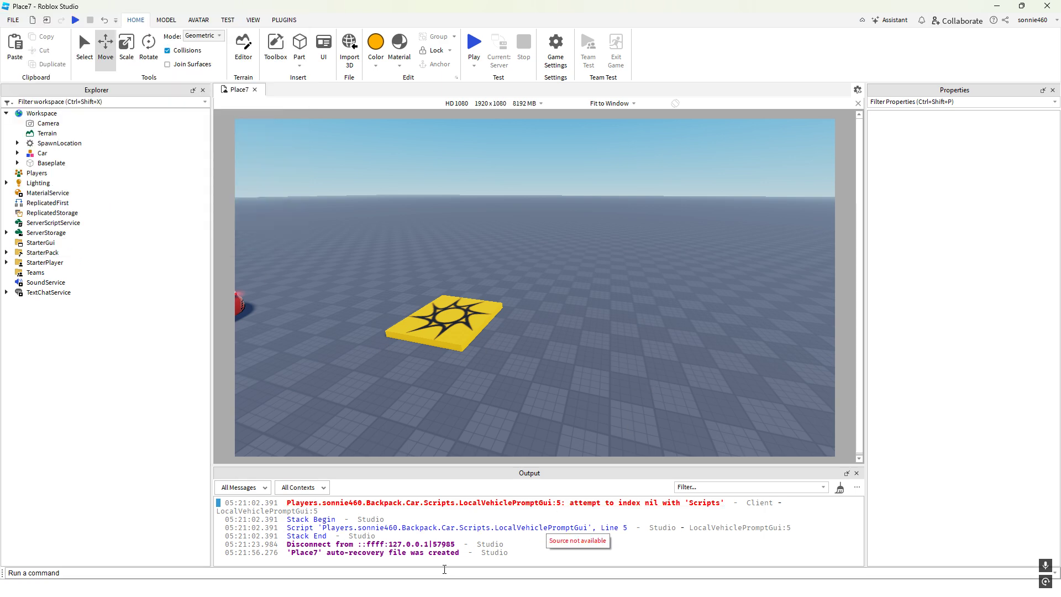
Highlight the auto-recovery message in the Output window, and view the auto saves for opening without choosing a file
{"action": "left_click_drag", "start_coordinate": [291, 553], "coordinate": [460, 554]}
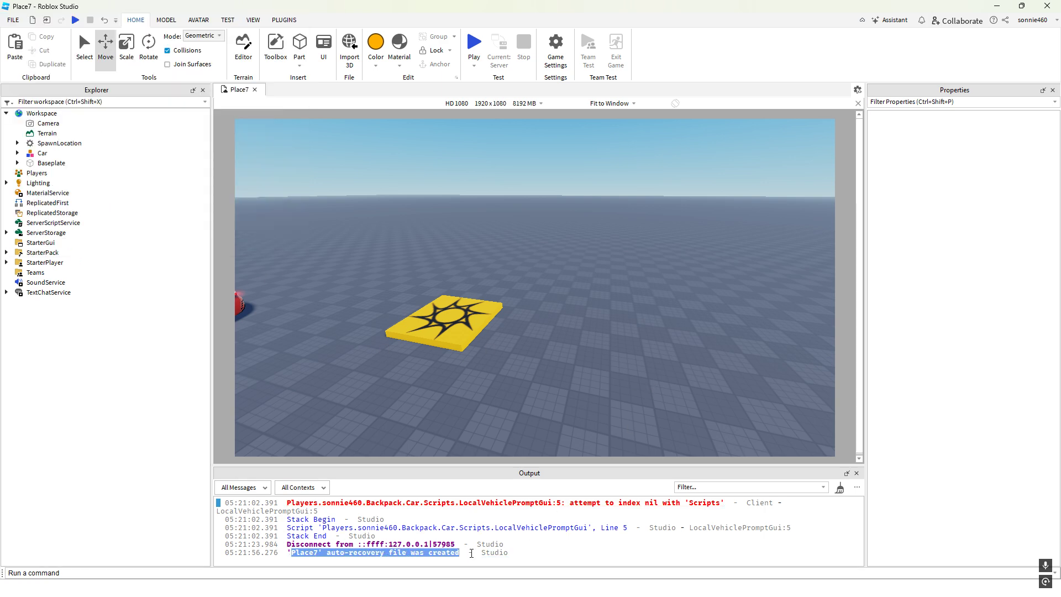
{"action": "left_click", "coordinate": [503, 526]}
{"action": "left_click", "coordinate": [11, 21]}
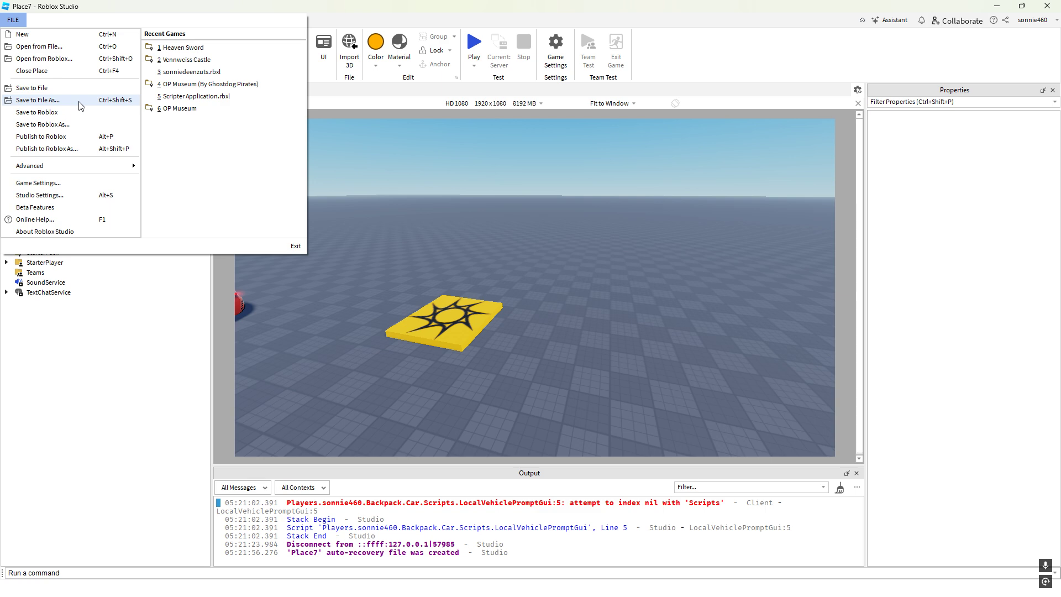
{"action": "mouse_move", "coordinate": [76, 173]}
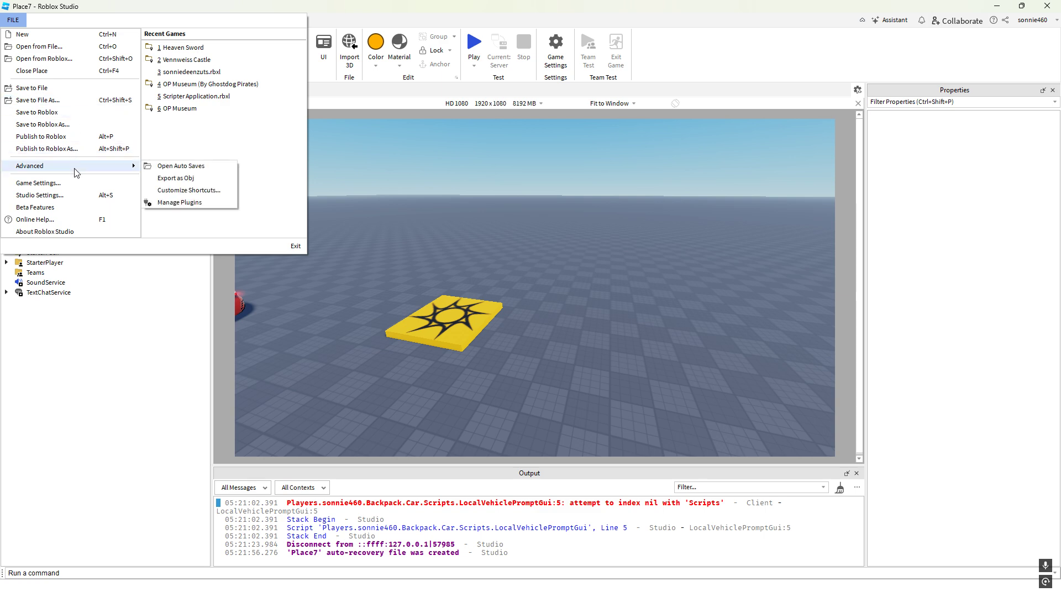
{"action": "left_click", "coordinate": [210, 169]}
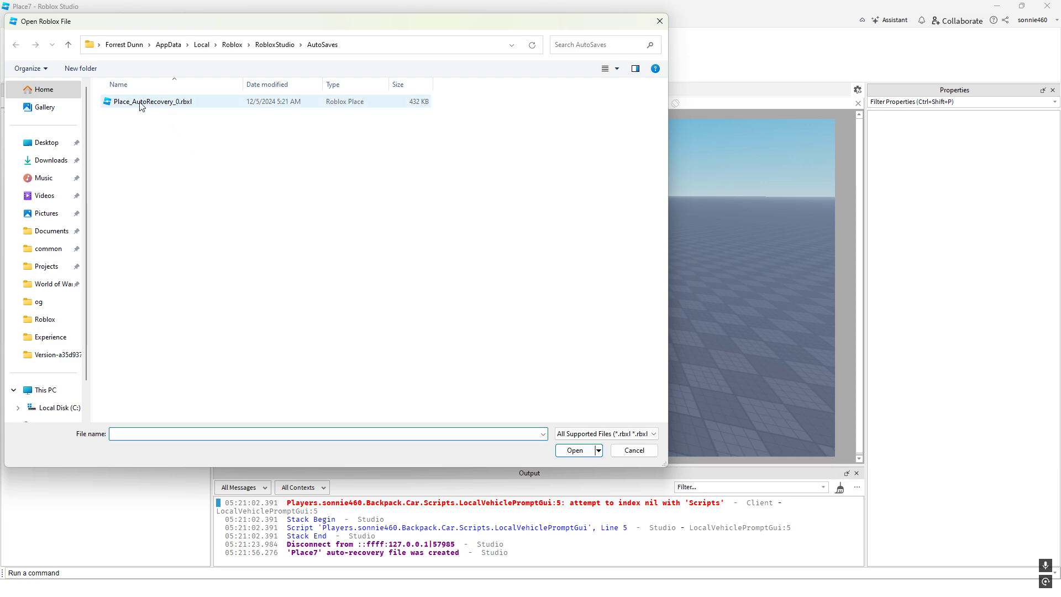
{"action": "left_click", "coordinate": [631, 450]}
Look through the keyboard shortcut customization list and close it without changing any shortcut
{"action": "left_click", "coordinate": [13, 20]}
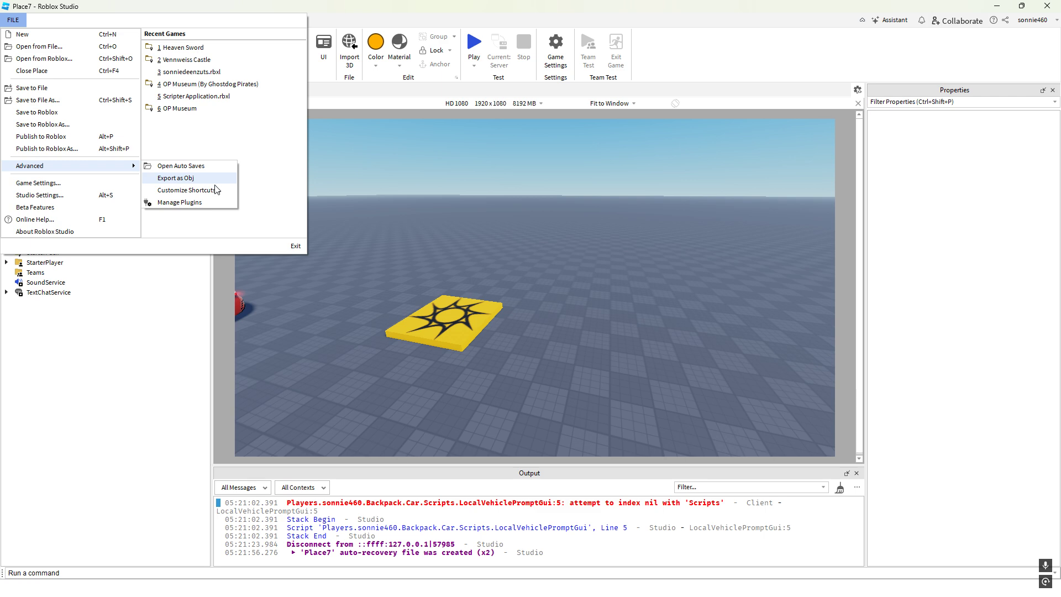
{"action": "left_click", "coordinate": [215, 190]}
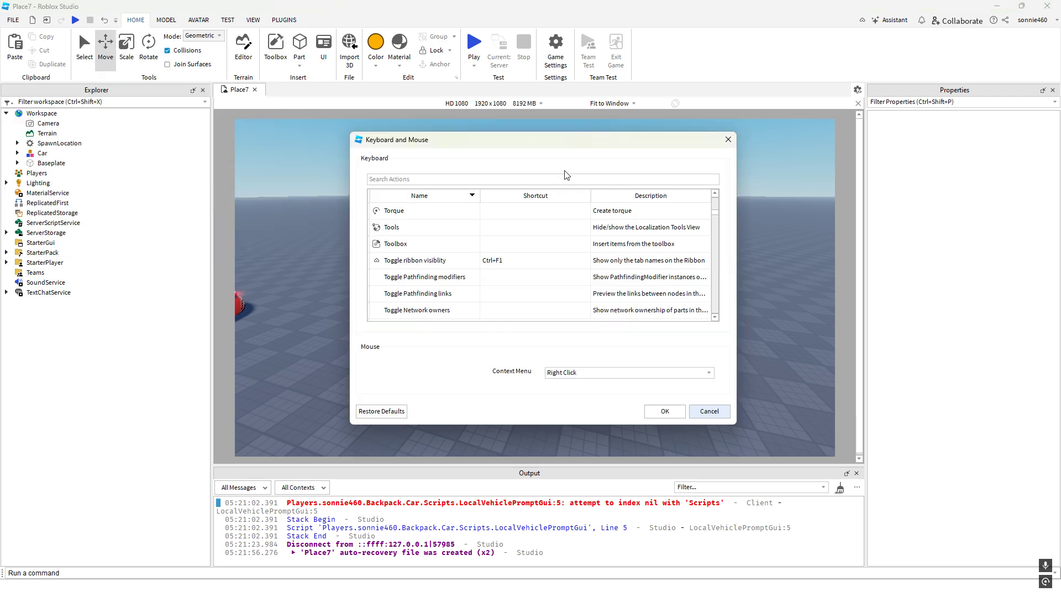
{"action": "scroll", "coordinate": [550, 247], "scroll_direction": "down", "scroll_amount": 10}
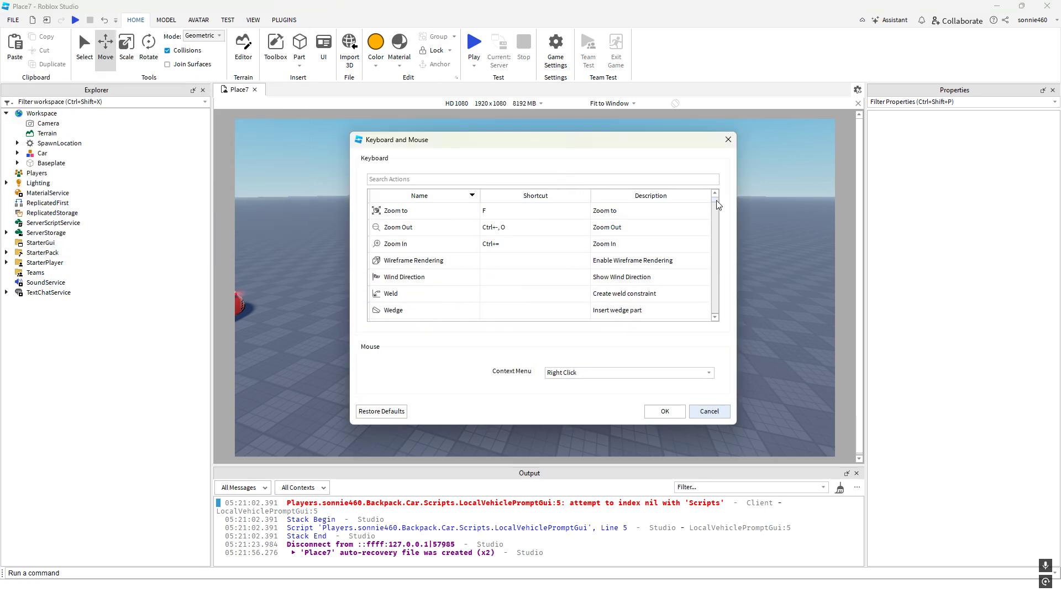
{"action": "mouse_move", "coordinate": [717, 200]}
{"action": "left_mouse_down"}
{"action": "mouse_move", "coordinate": [727, 265]}
{"action": "mouse_move", "coordinate": [724, 183]}
{"action": "left_mouse_up"}
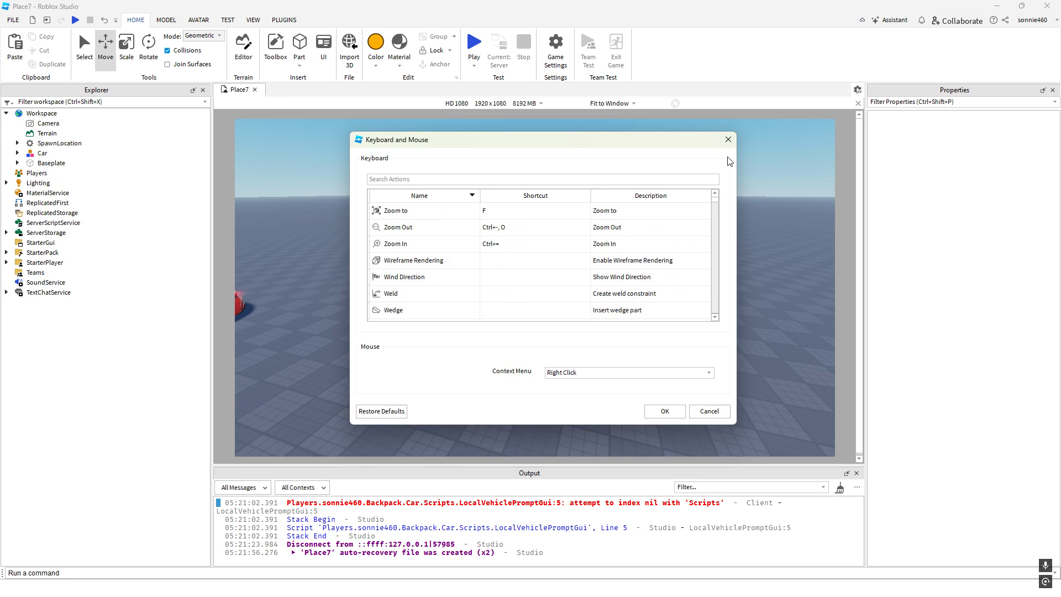
{"action": "left_click", "coordinate": [729, 140]}
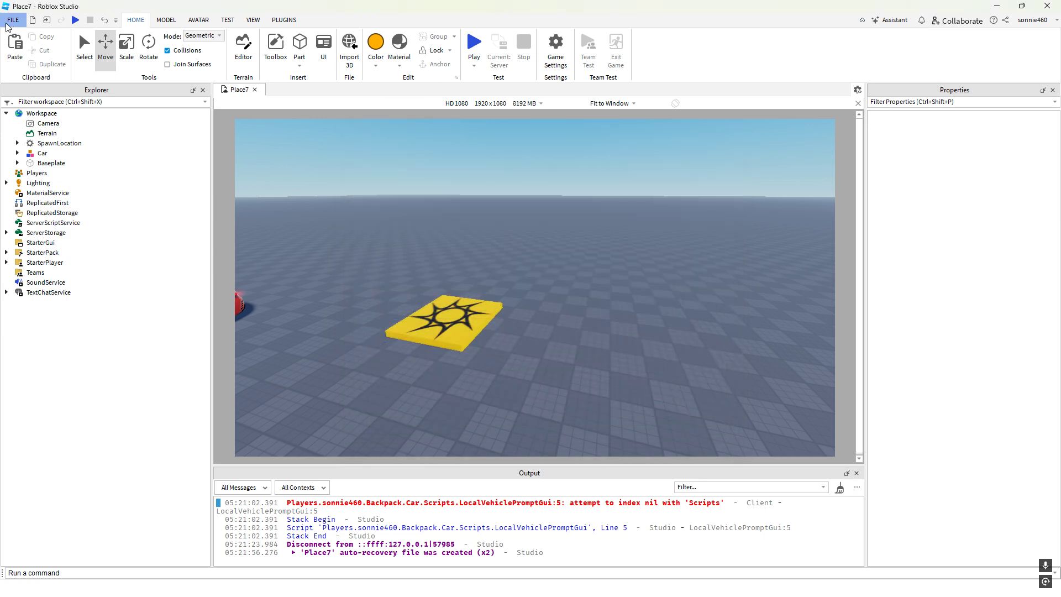
Review the Studio, Selection and Script Editor categories of the Studio settings, and close the settings unchanged
{"action": "left_click", "coordinate": [13, 20]}
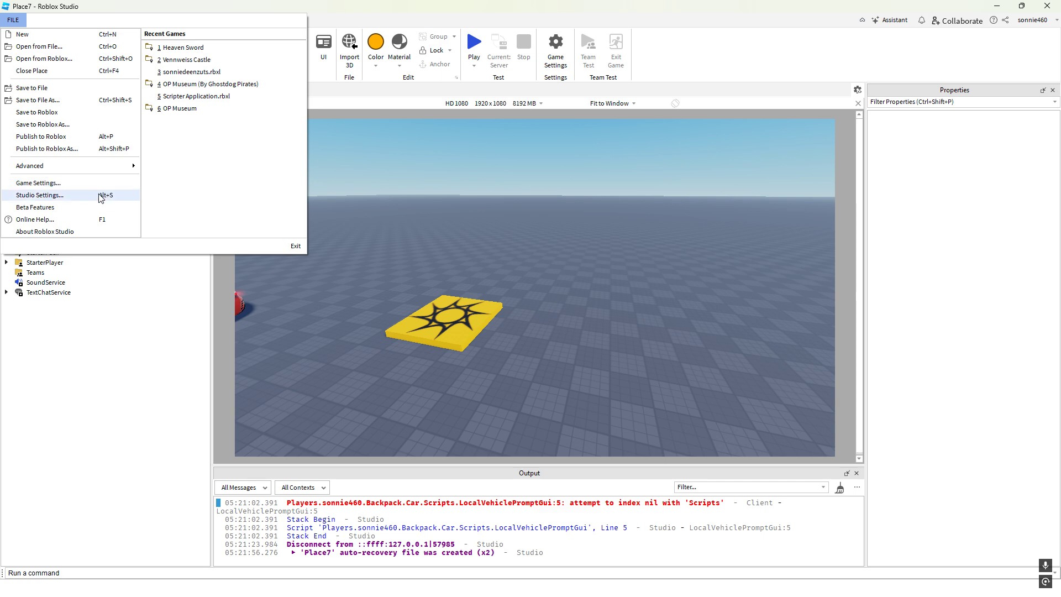
{"action": "left_click", "coordinate": [102, 194]}
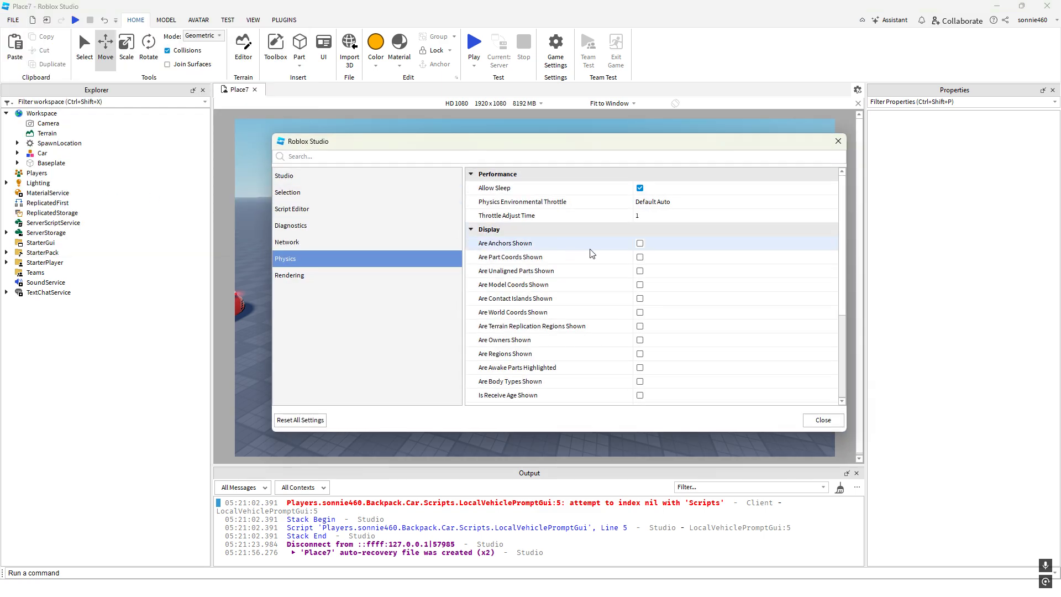
{"action": "left_click", "coordinate": [367, 175]}
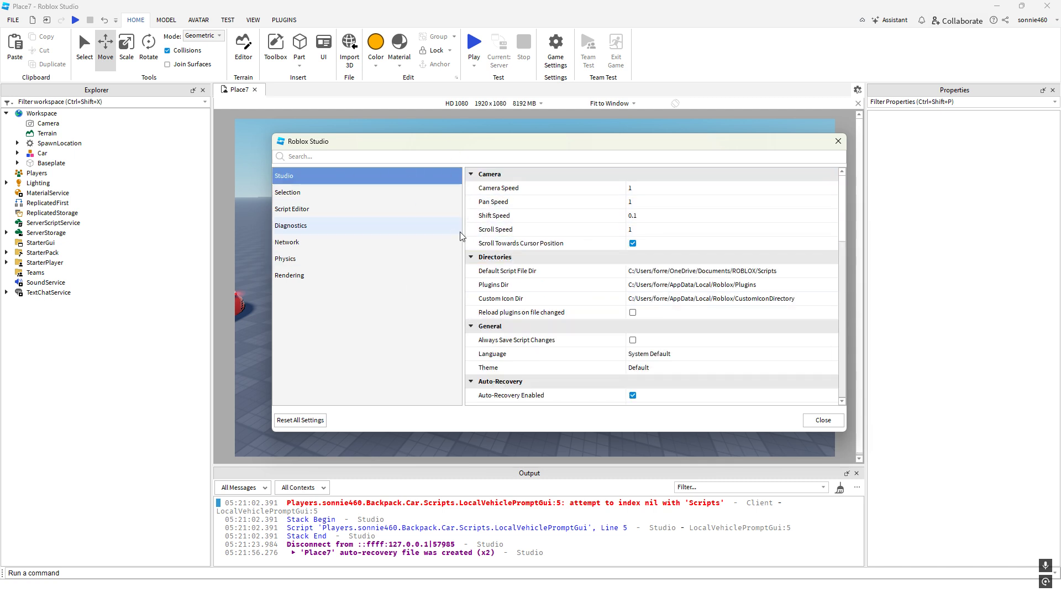
{"action": "left_click", "coordinate": [373, 194]}
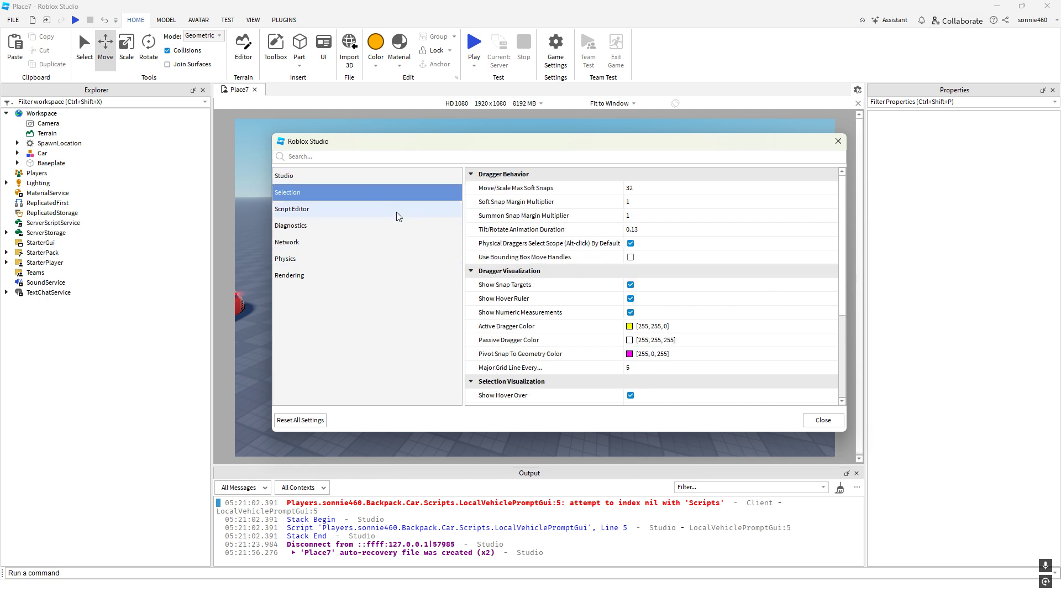
{"action": "left_click", "coordinate": [344, 210]}
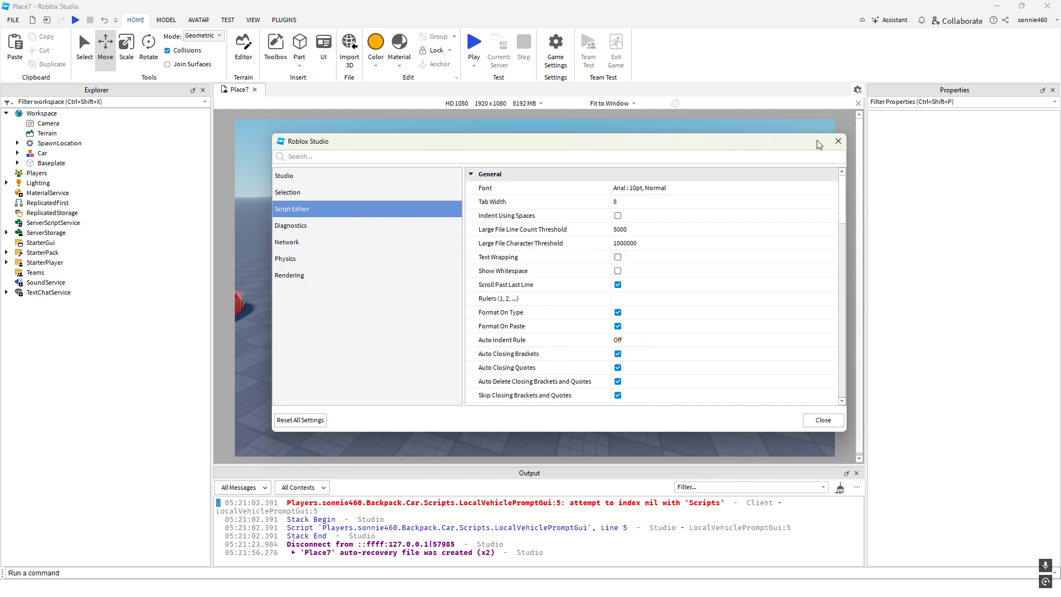
{"action": "left_click", "coordinate": [838, 142]}
Open the online help in the browser and look over the Creator Hub guide topics
{"action": "left_click", "coordinate": [13, 19]}
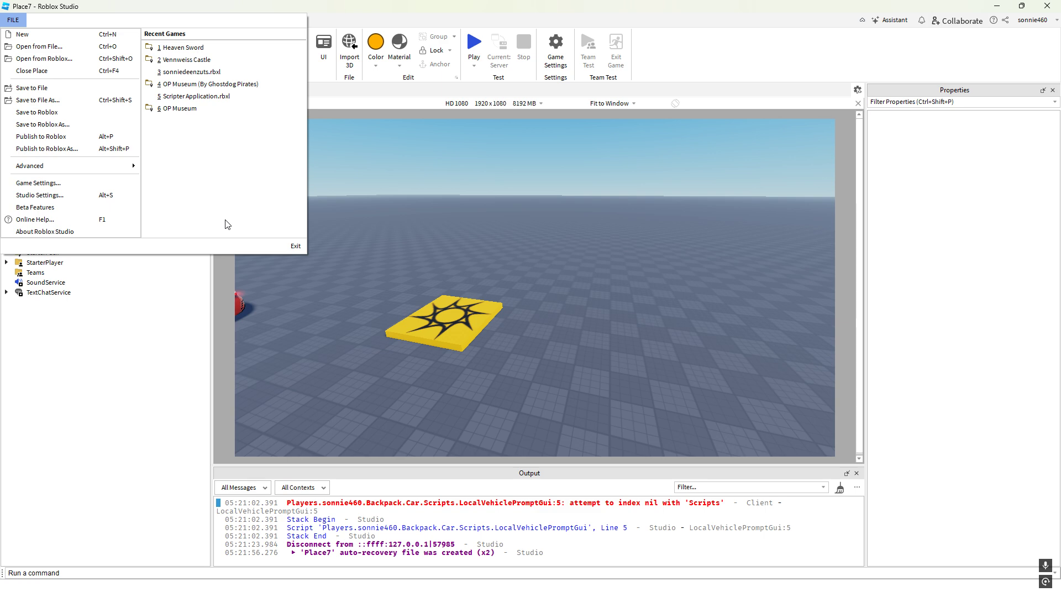
{"action": "left_click", "coordinate": [92, 223]}
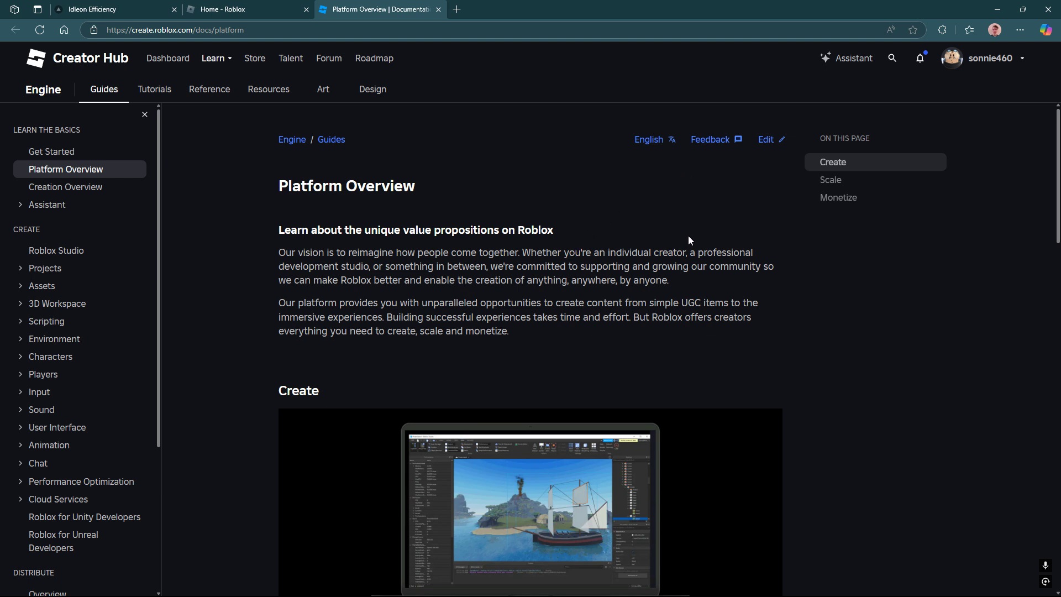
{"action": "scroll", "coordinate": [135, 338], "scroll_direction": "down", "scroll_amount": 2}
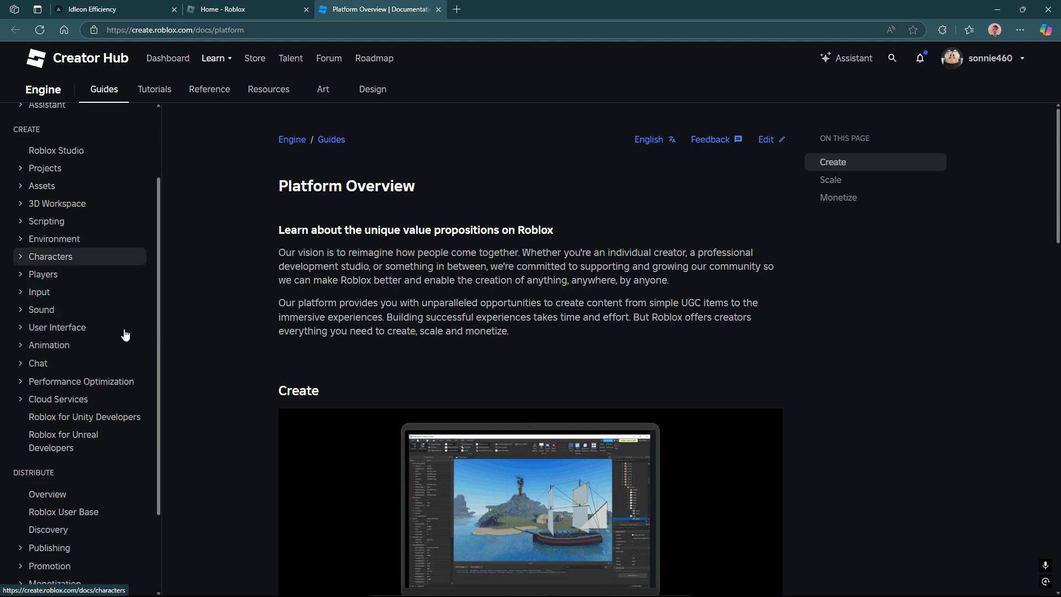
{"action": "scroll", "coordinate": [124, 335], "scroll_direction": "up", "scroll_amount": 2}
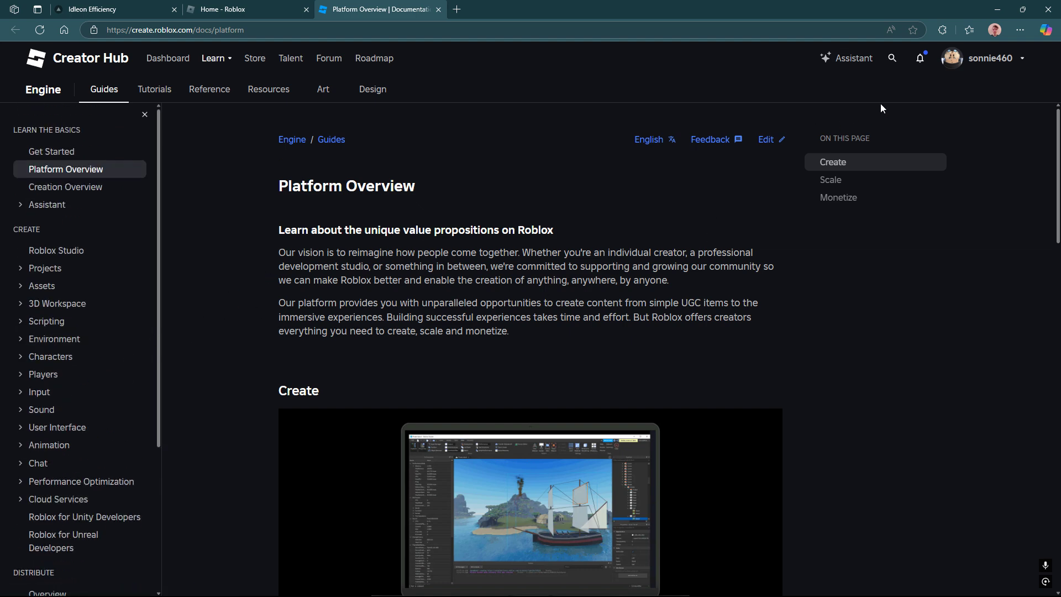
Search the Creator Hub docs for "part", read through the Part class reference, and switch back to Roblox Studio
{"action": "left_click", "coordinate": [892, 59]}
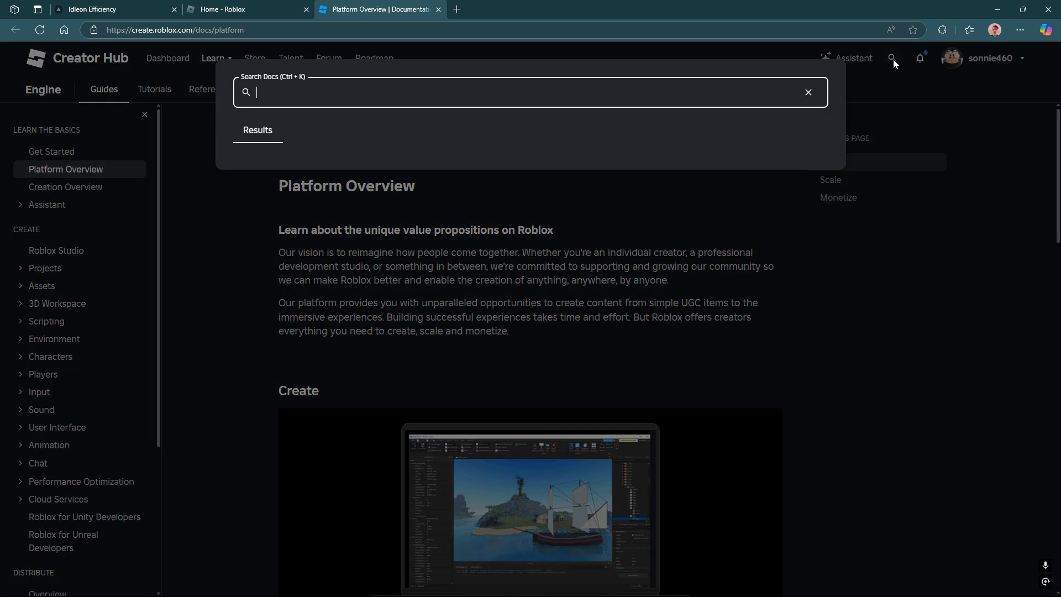
{"action": "type", "text": "part"}
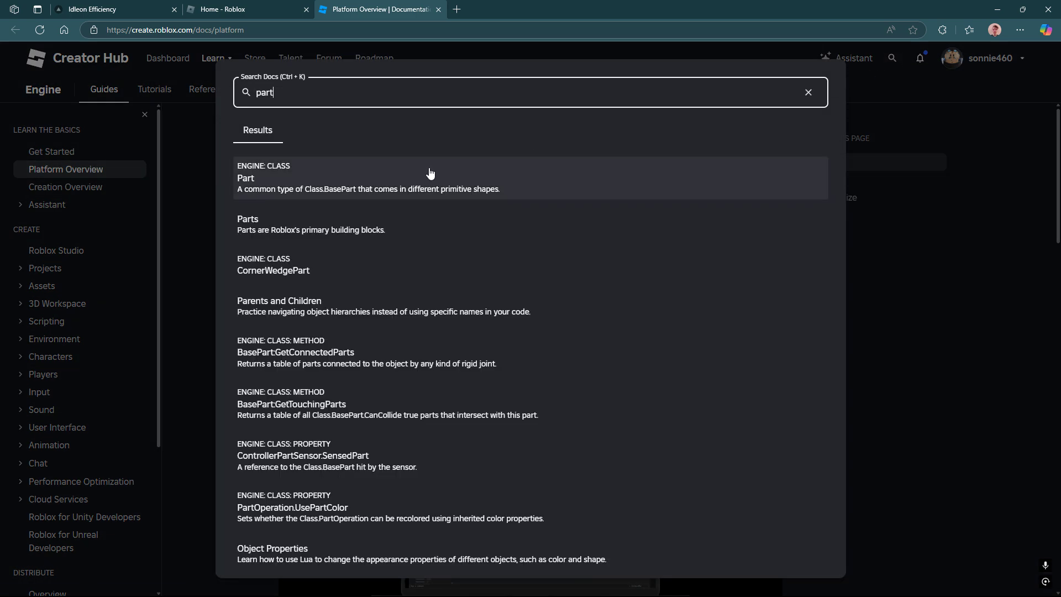
{"action": "left_click", "coordinate": [430, 176]}
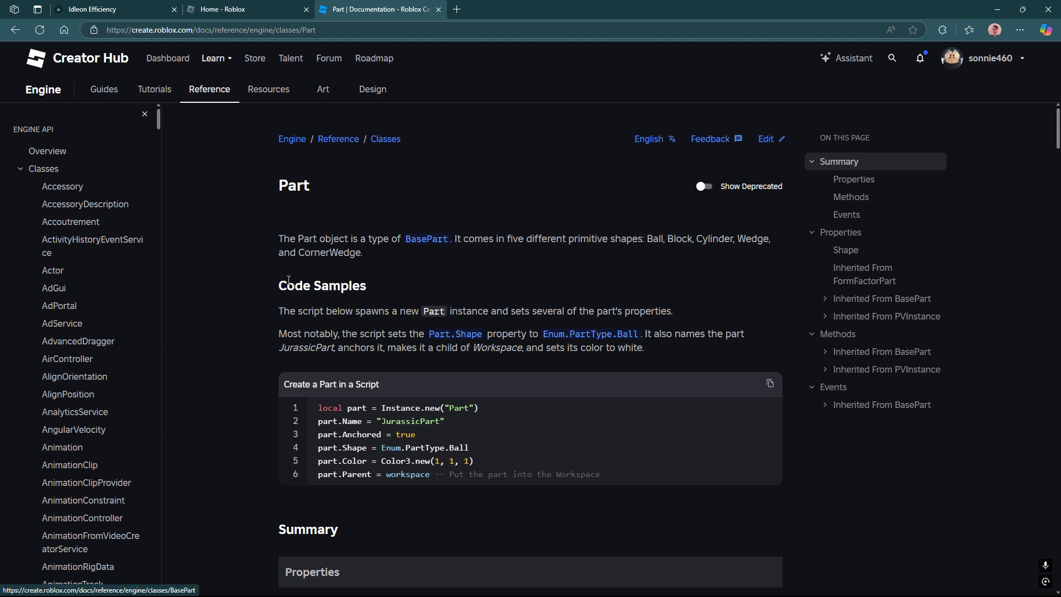
{"action": "scroll", "coordinate": [219, 263], "scroll_direction": "down", "scroll_amount": 5}
{"action": "scroll", "coordinate": [220, 263], "scroll_direction": "down", "scroll_amount": 20}
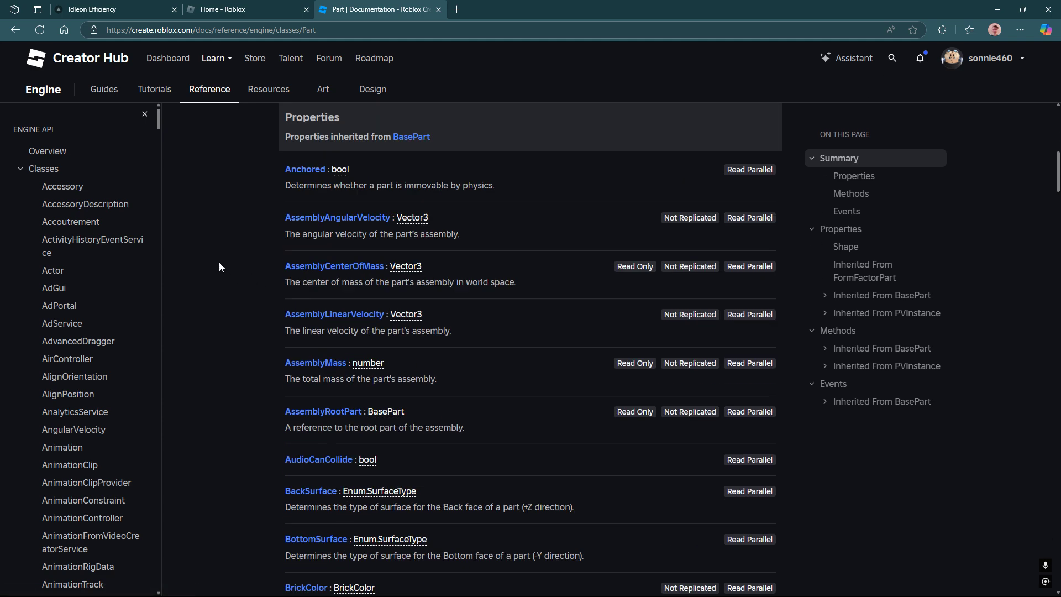
{"action": "scroll", "coordinate": [220, 283], "scroll_direction": "down", "scroll_amount": 15}
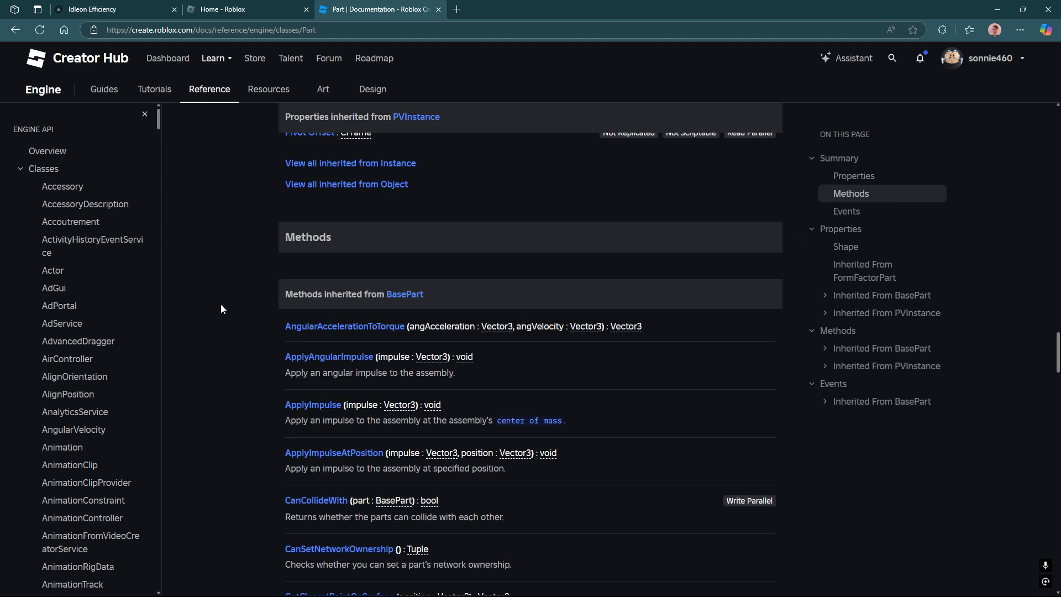
{"action": "key", "text": "alt+Tab"}
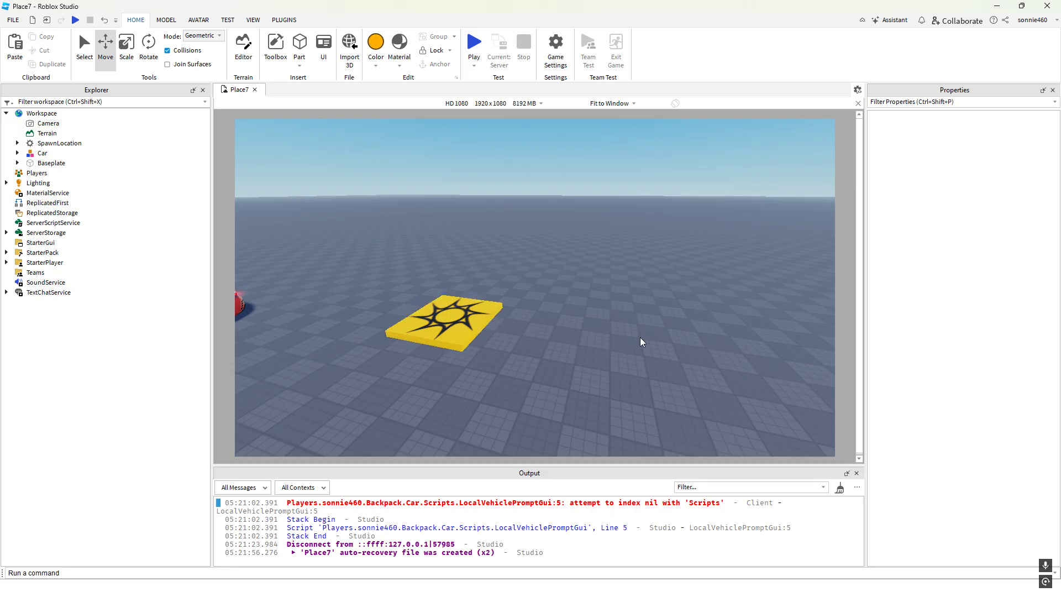